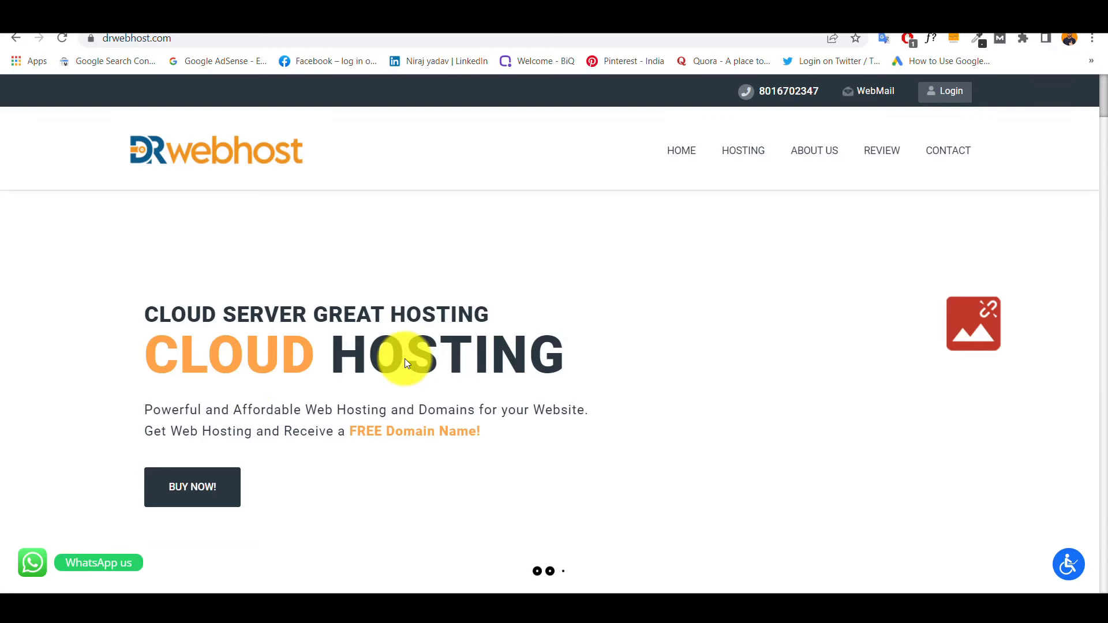
{"action": "scroll", "coordinate": [403, 358], "scroll_direction": "down", "scroll_amount": 5}
{"action": "scroll", "coordinate": [368, 325], "scroll_direction": "down", "scroll_amount": 5}
{"action": "scroll", "coordinate": [369, 323], "scroll_direction": "down", "scroll_amount": 5}
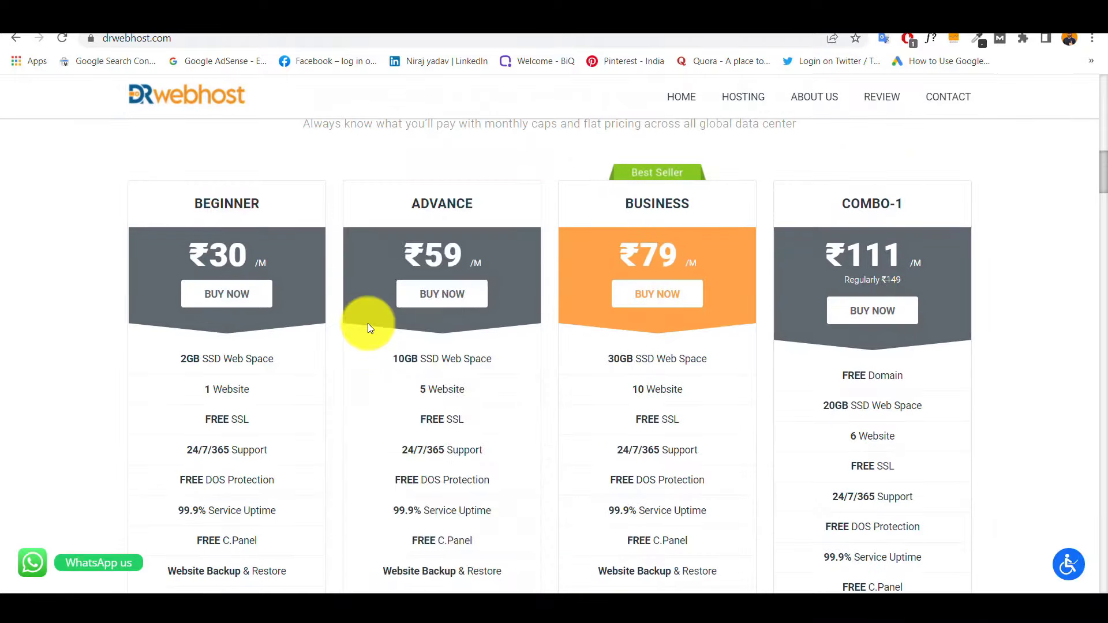
{"action": "scroll", "coordinate": [565, 369], "scroll_direction": "down", "scroll_amount": 5}
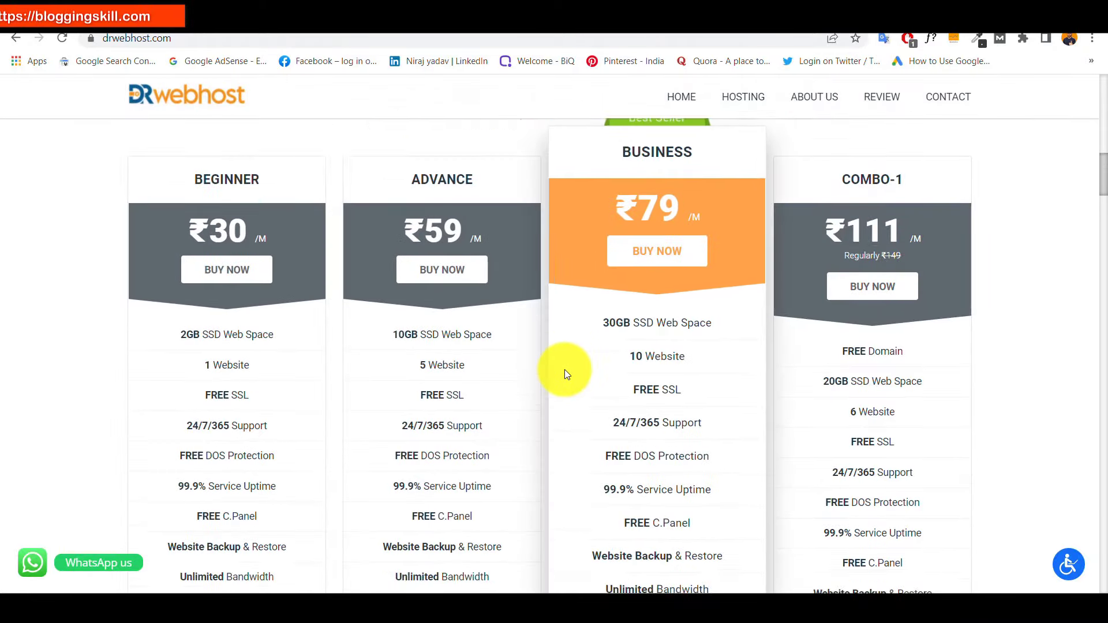
{"action": "scroll", "coordinate": [503, 378], "scroll_direction": "down", "scroll_amount": 5}
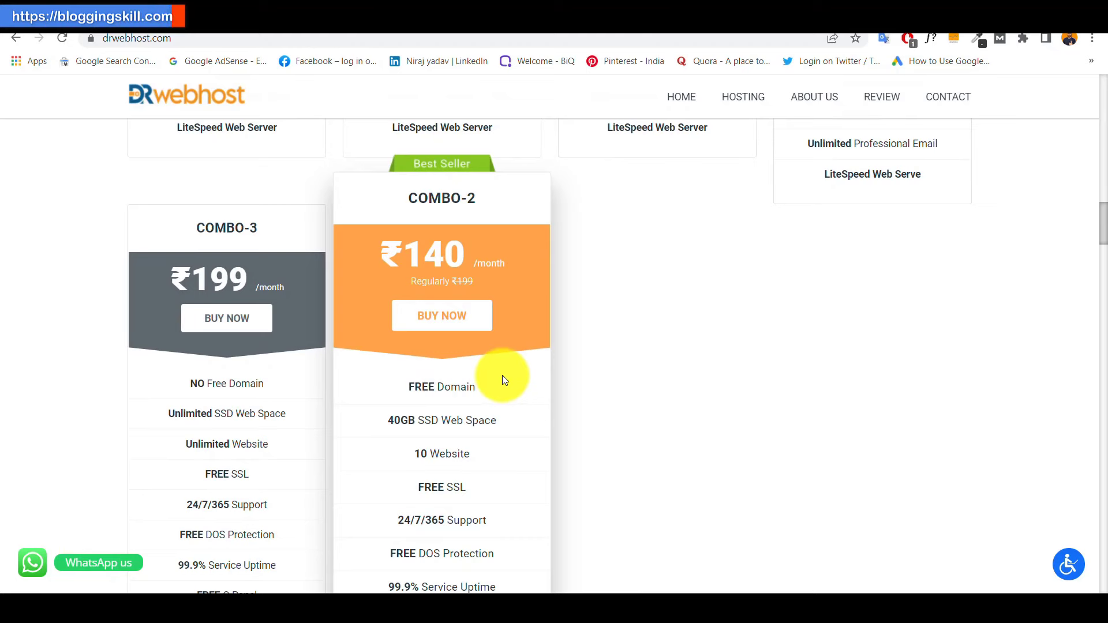
{"action": "scroll", "coordinate": [501, 376], "scroll_direction": "down", "scroll_amount": 5}
{"action": "scroll", "coordinate": [502, 375], "scroll_direction": "down", "scroll_amount": 9}
{"action": "scroll", "coordinate": [502, 375], "scroll_direction": "up", "scroll_amount": 4}
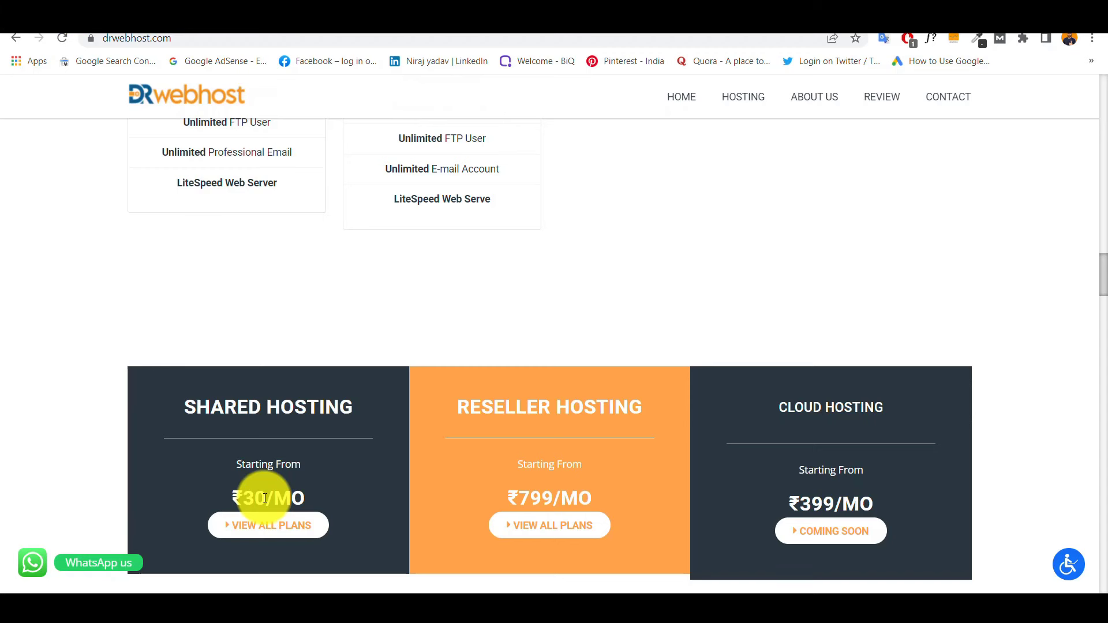
{"action": "scroll", "coordinate": [383, 435], "scroll_direction": "down", "scroll_amount": 5}
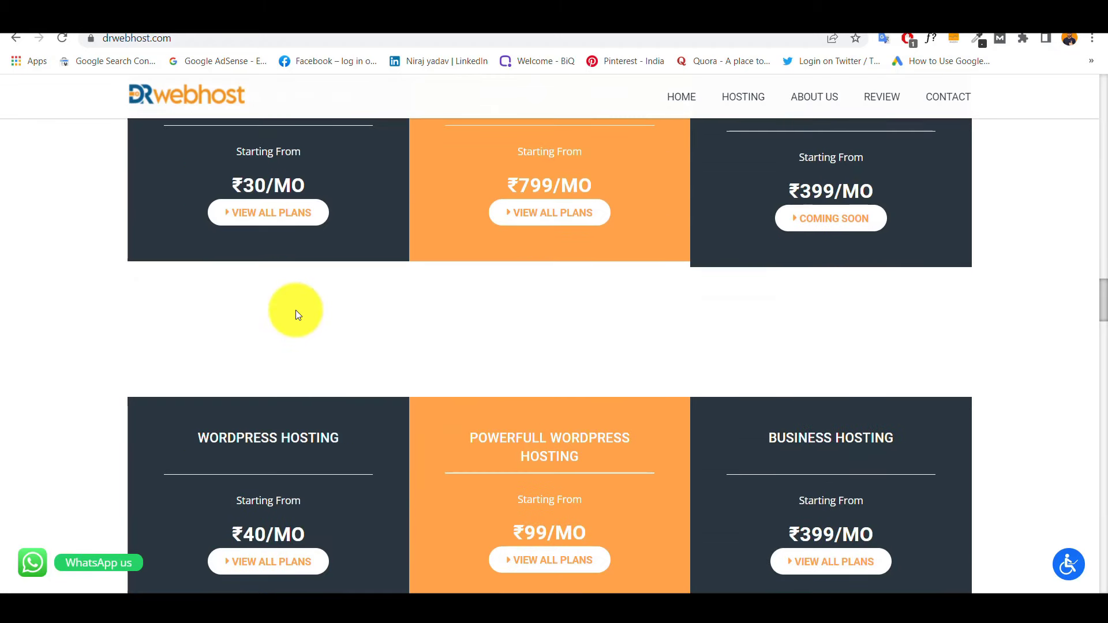
{"action": "scroll", "coordinate": [296, 310], "scroll_direction": "up", "scroll_amount": 5}
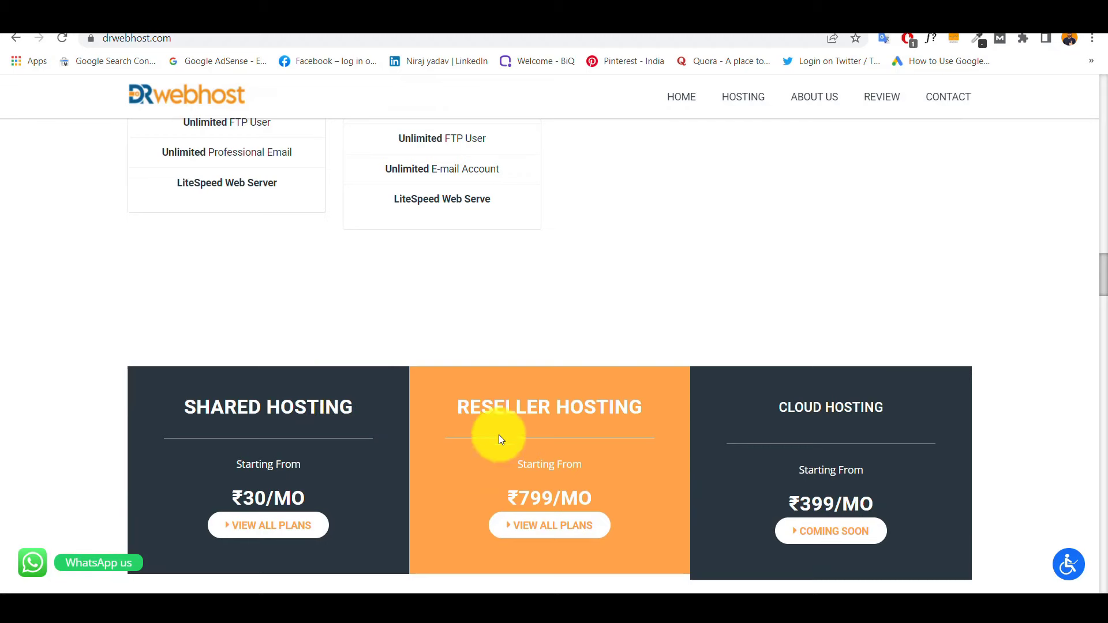
{"action": "scroll", "coordinate": [573, 452], "scroll_direction": "down", "scroll_amount": 5}
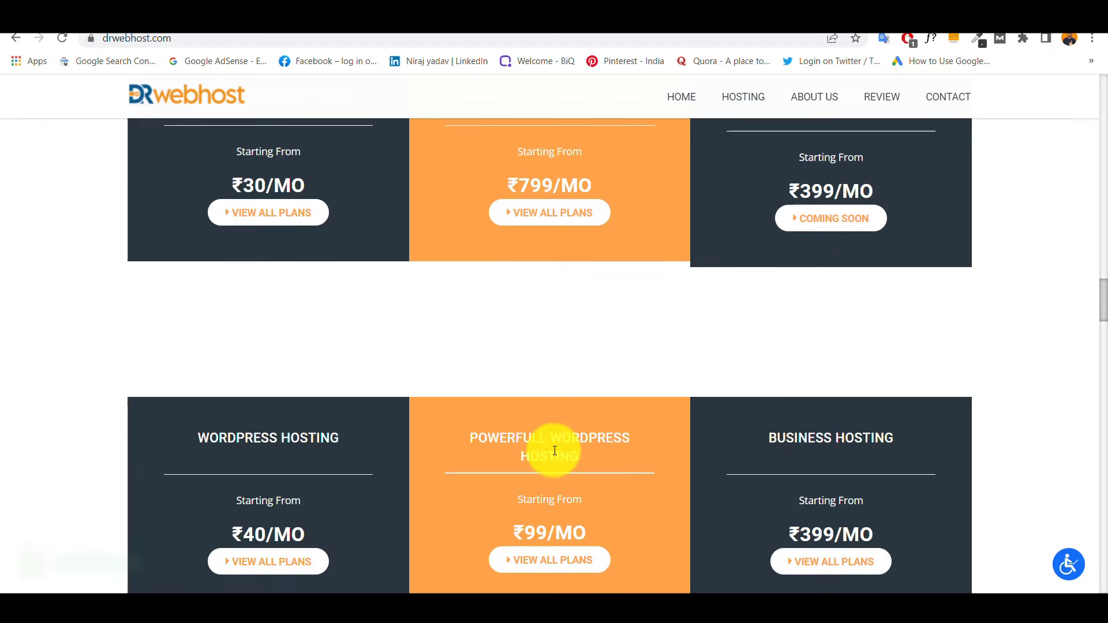
{"action": "scroll", "coordinate": [732, 454], "scroll_direction": "down", "scroll_amount": 2}
{"action": "scroll", "coordinate": [738, 450], "scroll_direction": "down", "scroll_amount": 4}
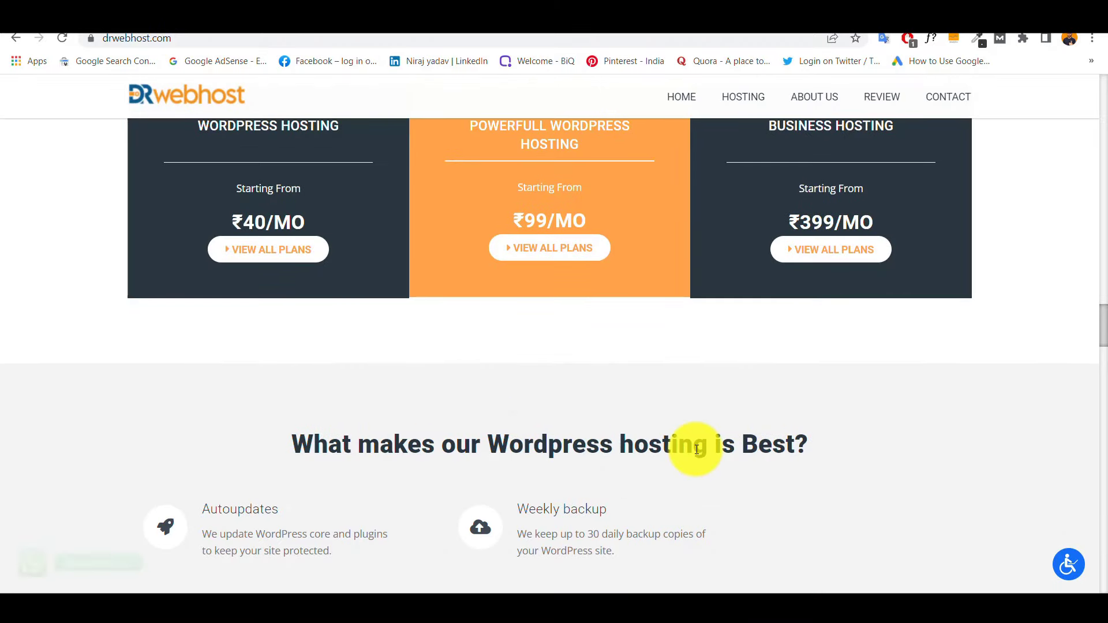
{"action": "scroll", "coordinate": [697, 449], "scroll_direction": "down", "scroll_amount": 8}
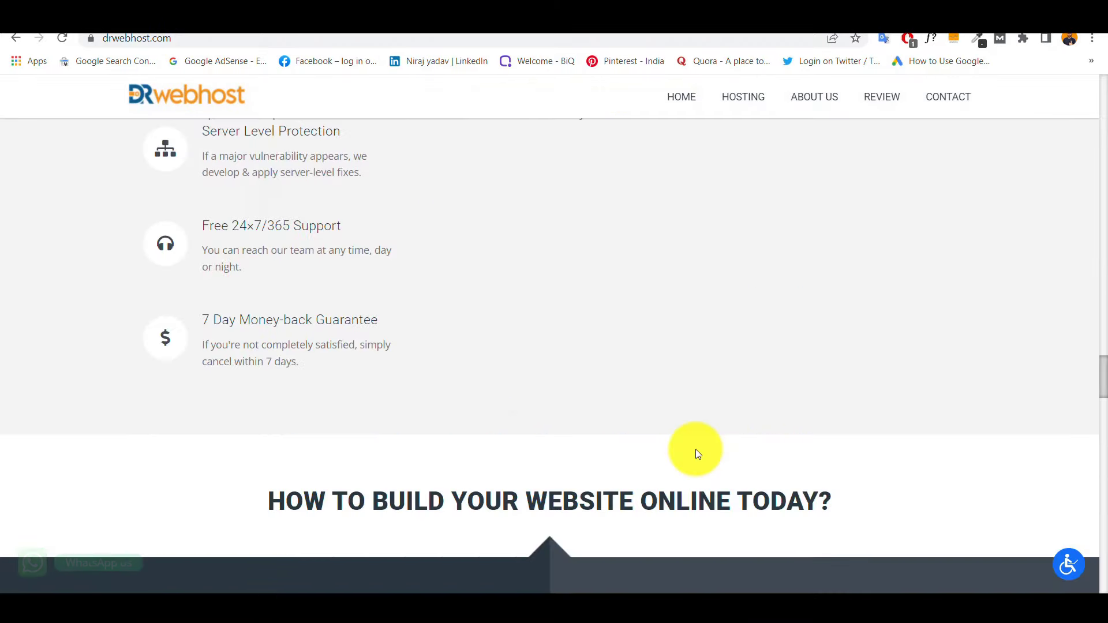
{"action": "scroll", "coordinate": [694, 448], "scroll_direction": "up", "scroll_amount": 15}
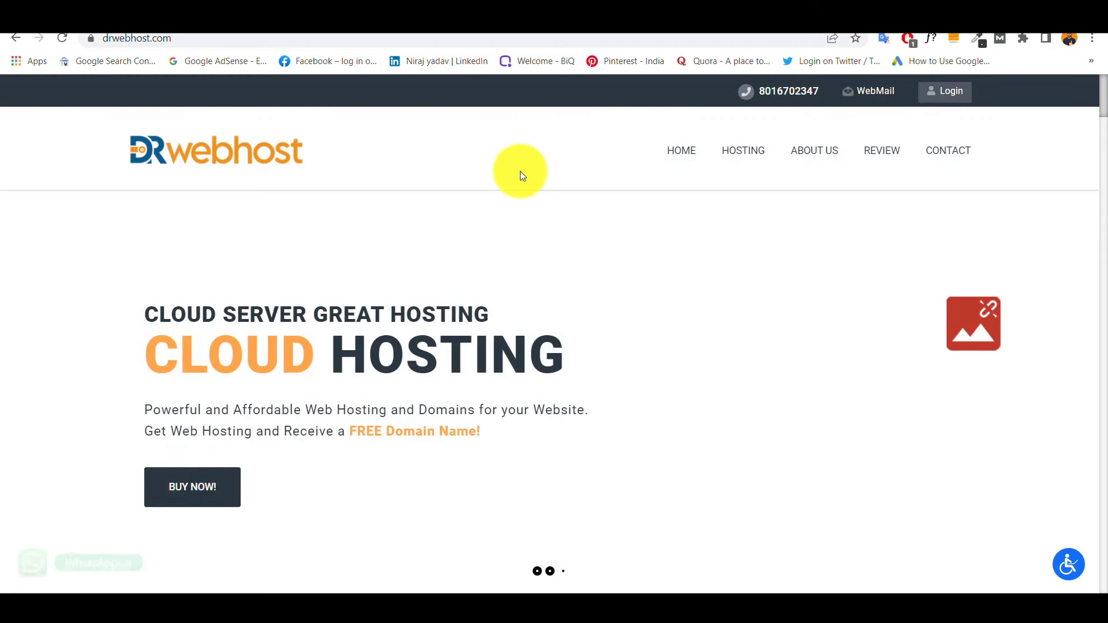
Step: Go to drwebhost.com/shared-hosting/ through the Hosting menu's Shared Hosting entry
{"action": "mouse_move", "coordinate": [743, 154]}
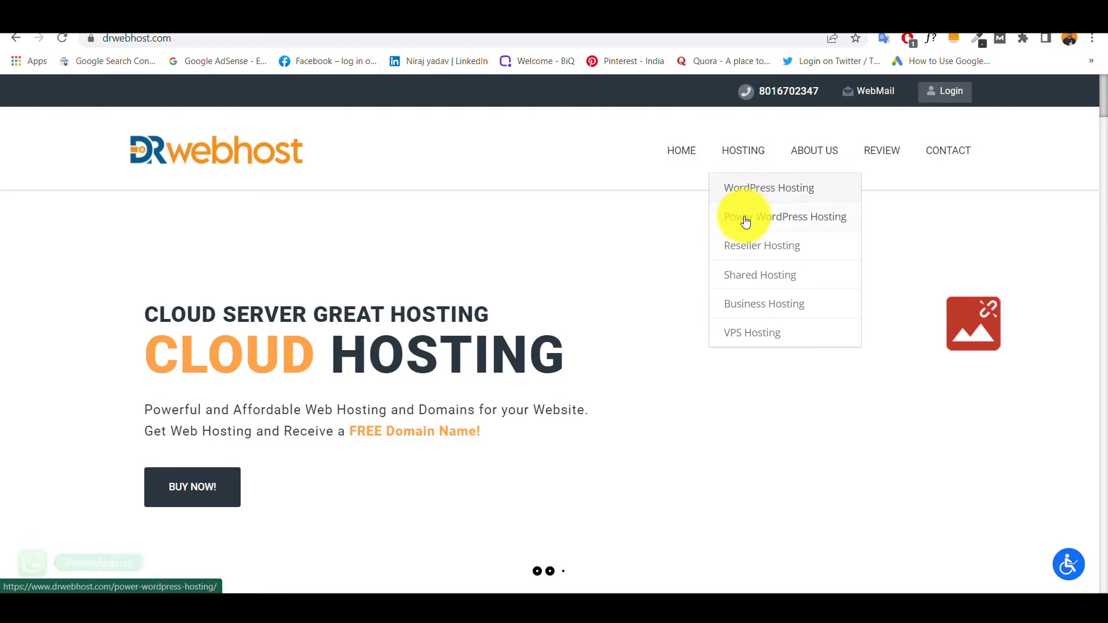
{"action": "left_click", "coordinate": [763, 278]}
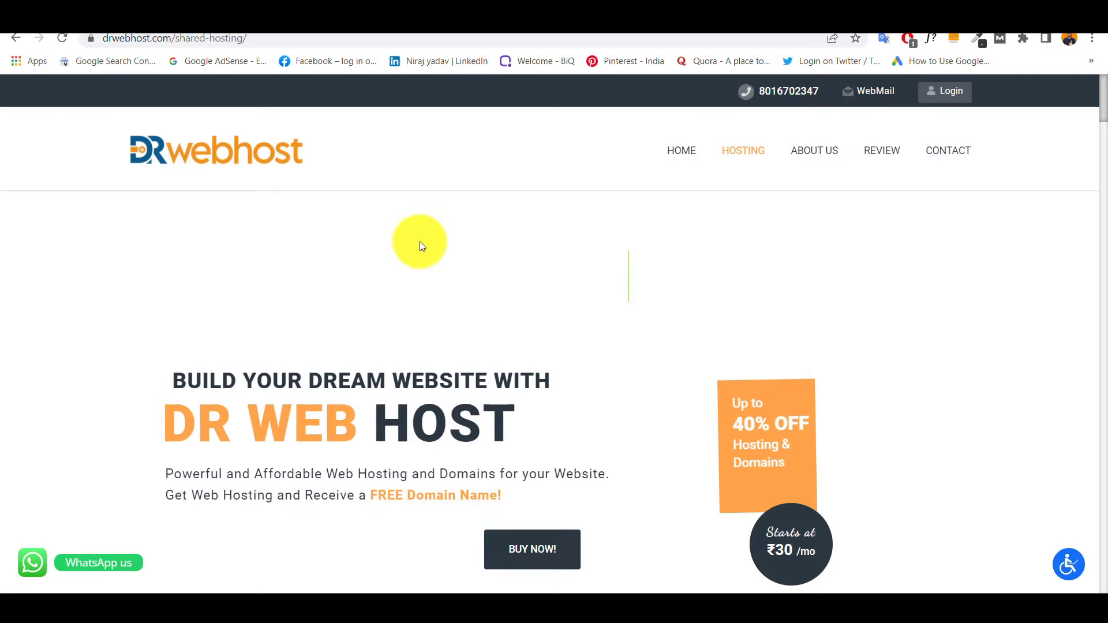
{"action": "scroll", "coordinate": [563, 352], "scroll_direction": "down", "scroll_amount": 5}
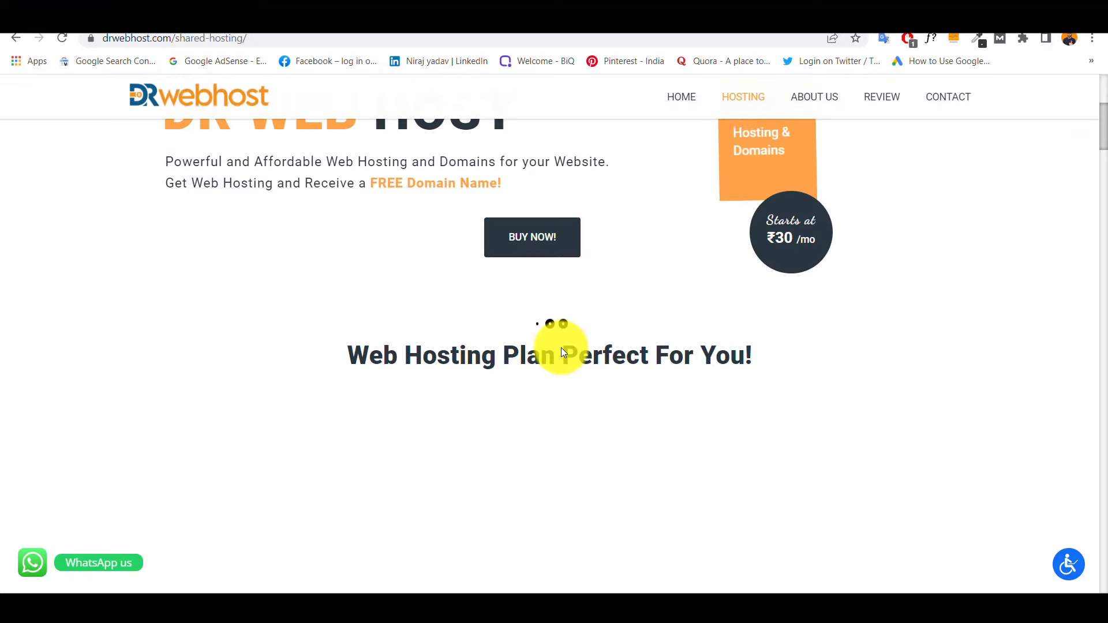
{"action": "scroll", "coordinate": [562, 347], "scroll_direction": "down", "scroll_amount": 5}
{"action": "scroll", "coordinate": [562, 347], "scroll_direction": "up", "scroll_amount": 5}
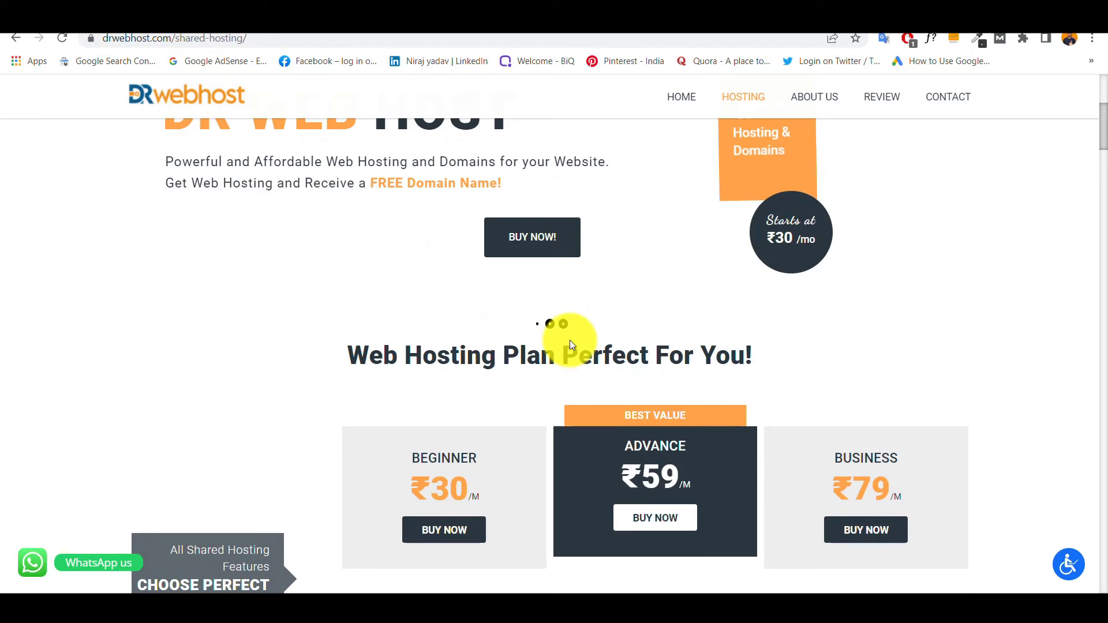
{"action": "scroll", "coordinate": [569, 341], "scroll_direction": "down", "scroll_amount": 5}
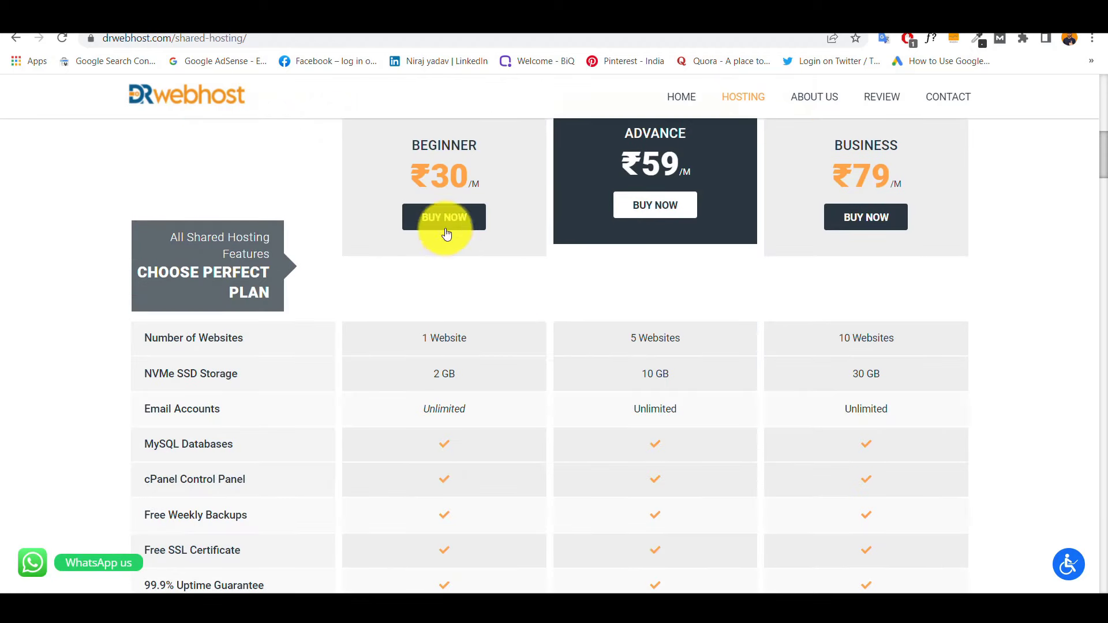
{"action": "scroll", "coordinate": [1099, 147], "scroll_direction": "up", "scroll_amount": 2}
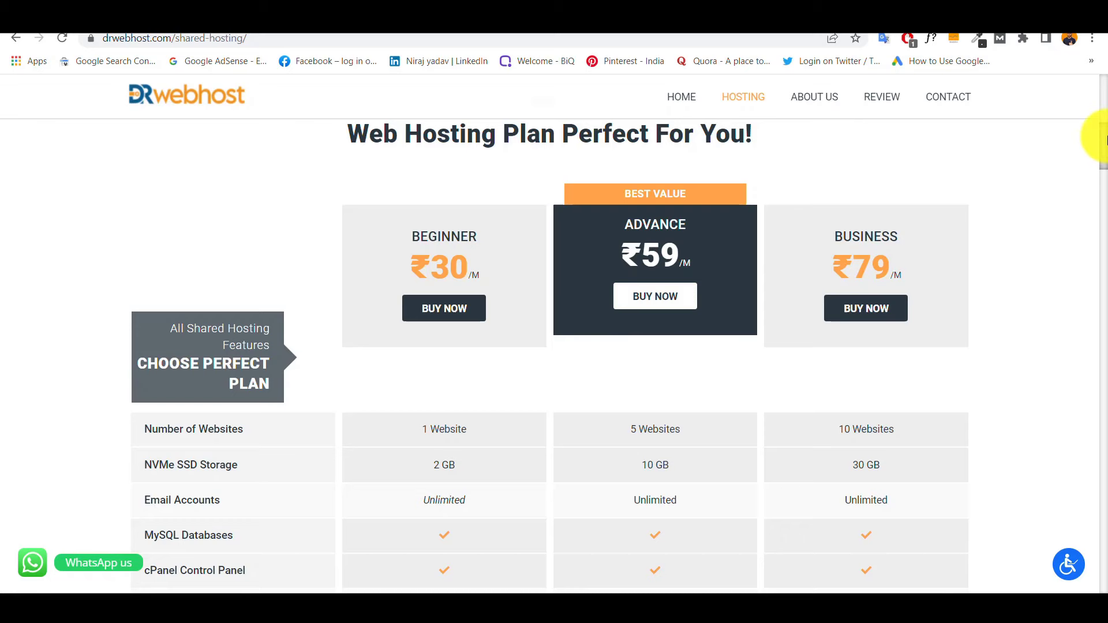
{"action": "scroll", "coordinate": [1099, 150], "scroll_direction": "down", "scroll_amount": 4}
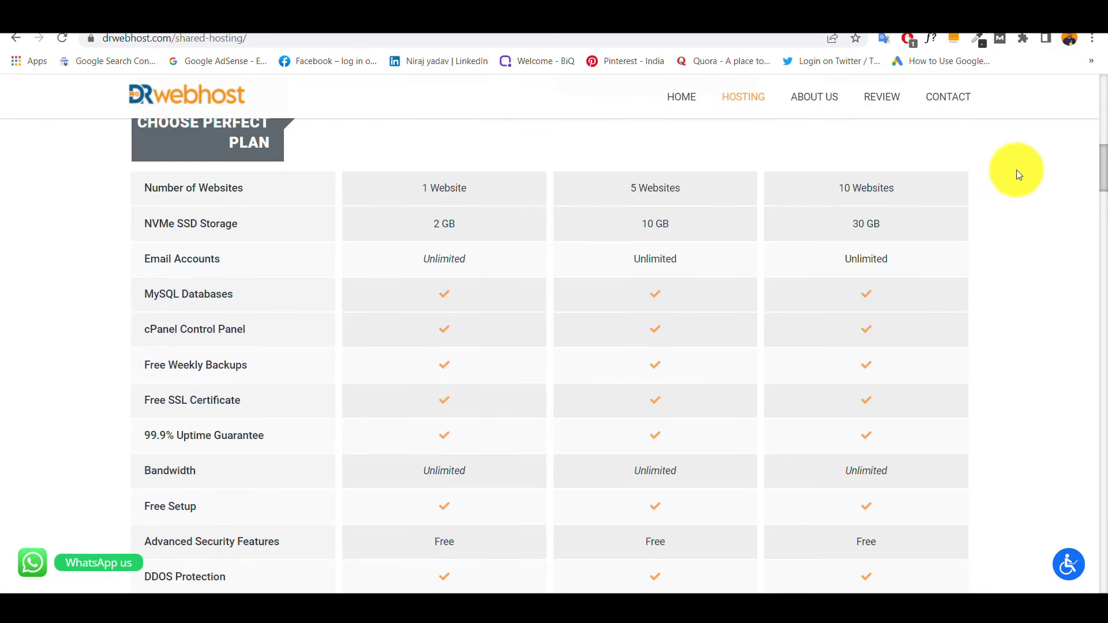
{"action": "scroll", "coordinate": [981, 174], "scroll_direction": "up", "scroll_amount": 1}
{"action": "scroll", "coordinate": [831, 193], "scroll_direction": "up", "scroll_amount": 4}
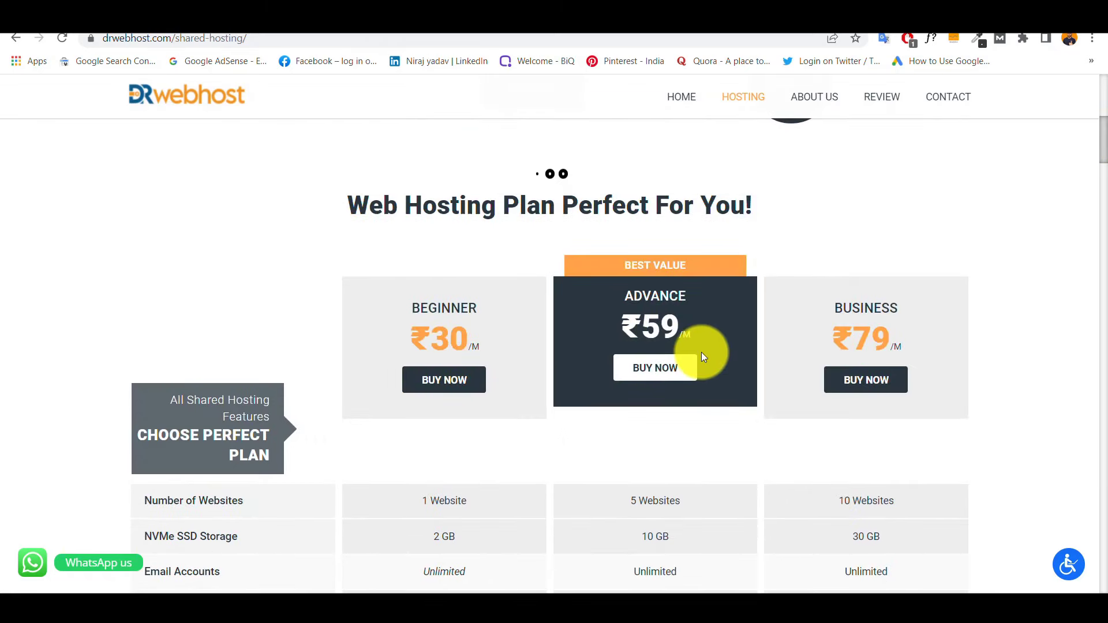
{"action": "scroll", "coordinate": [701, 352], "scroll_direction": "down", "scroll_amount": 5}
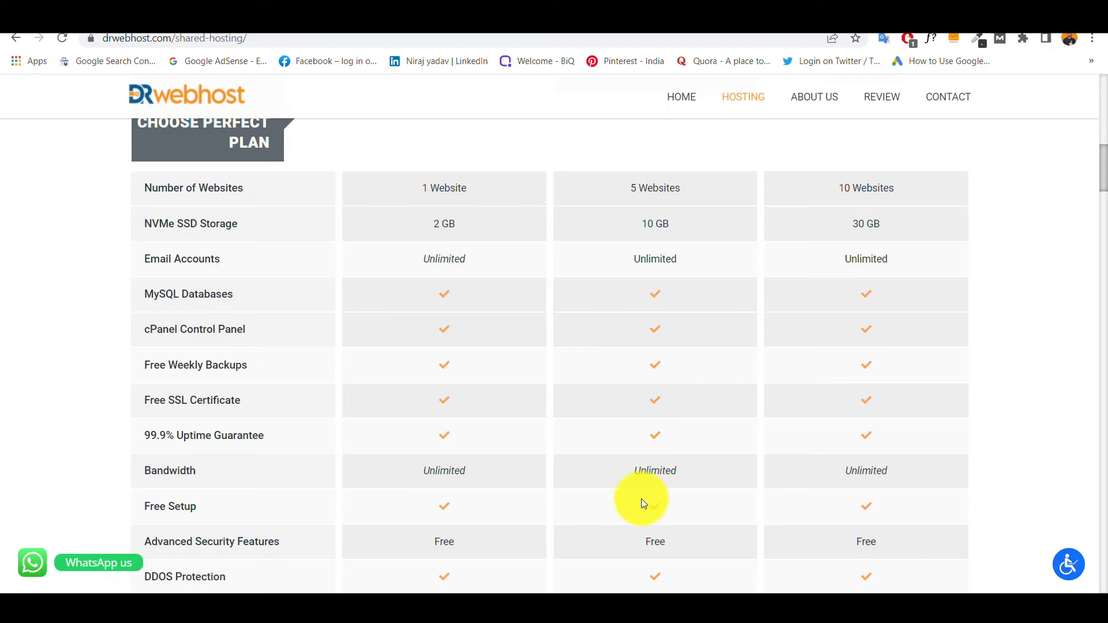
{"action": "scroll", "coordinate": [641, 498], "scroll_direction": "down", "scroll_amount": 5}
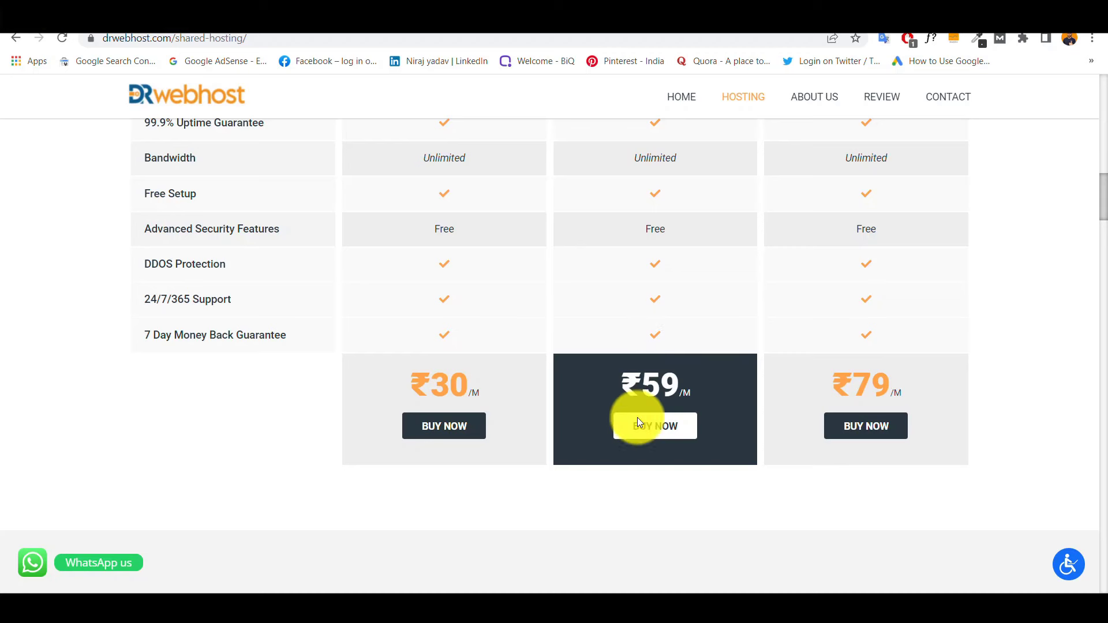
Step: Buy the ₹59 Advance plan, check brightnewsstudio.com availability, and add the .com domain at ₹799.00INR
{"action": "left_click", "coordinate": [654, 432]}
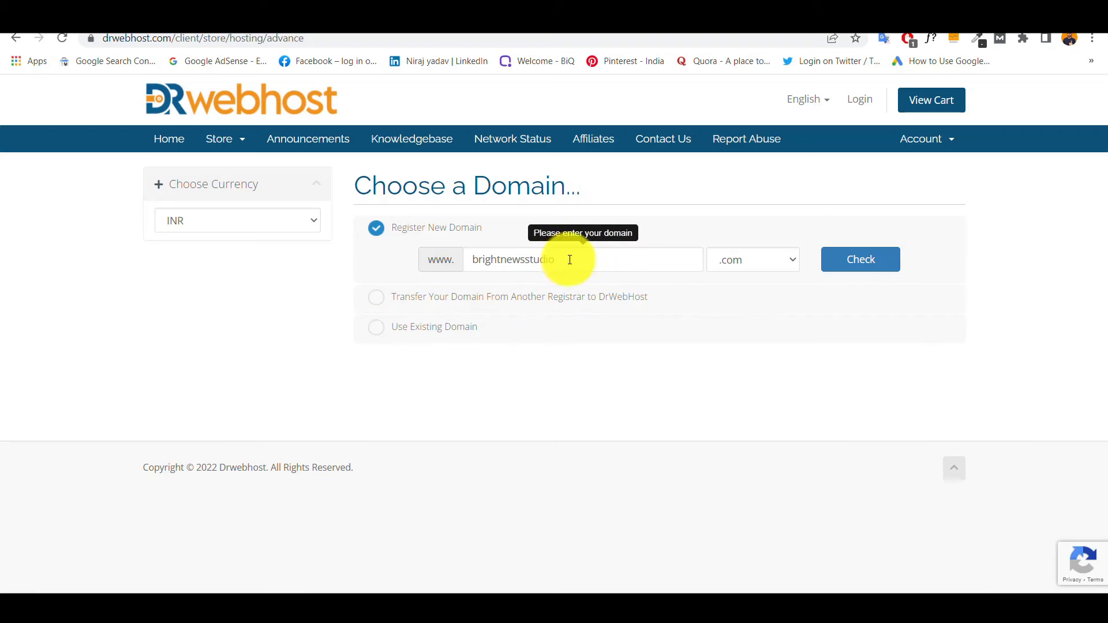
{"action": "left_click", "coordinate": [849, 260]}
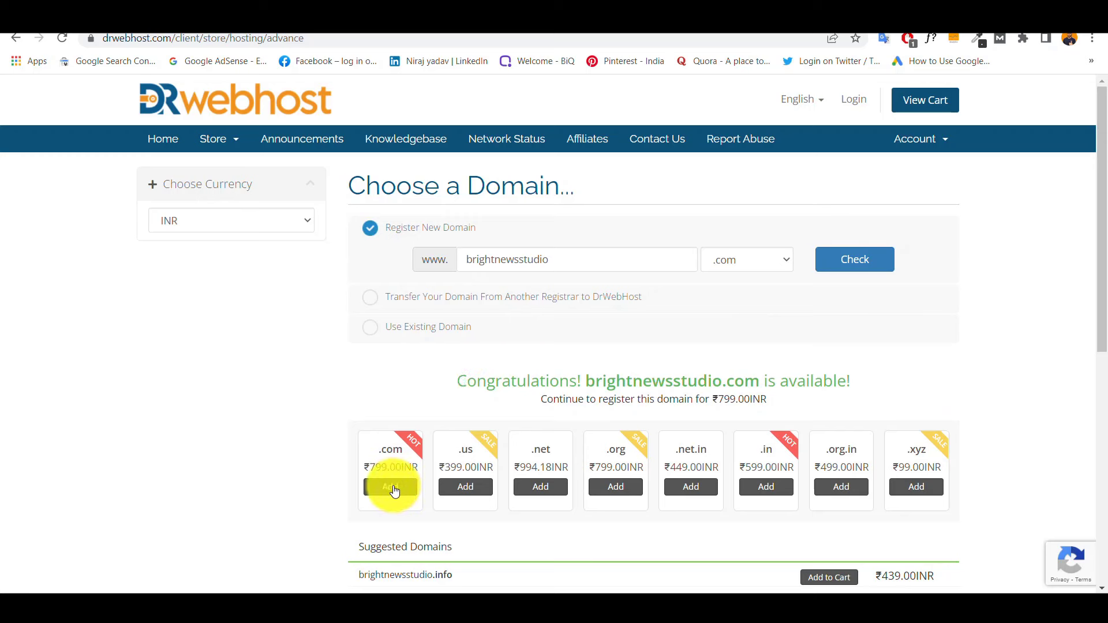
{"action": "left_click", "coordinate": [395, 489]}
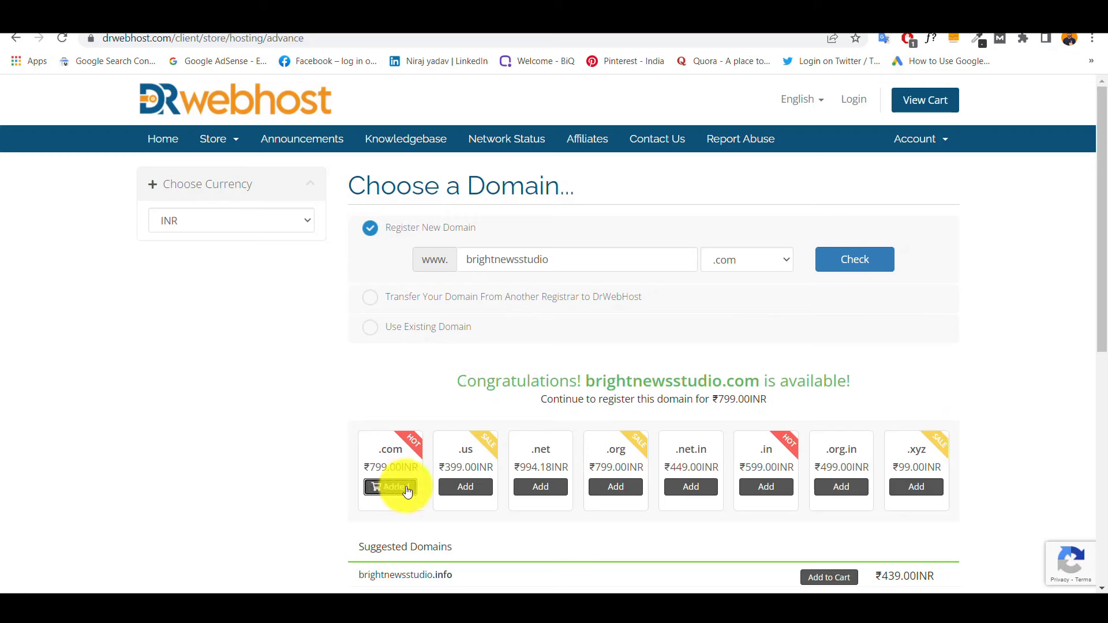
{"action": "scroll", "coordinate": [852, 403], "scroll_direction": "down", "scroll_amount": 8}
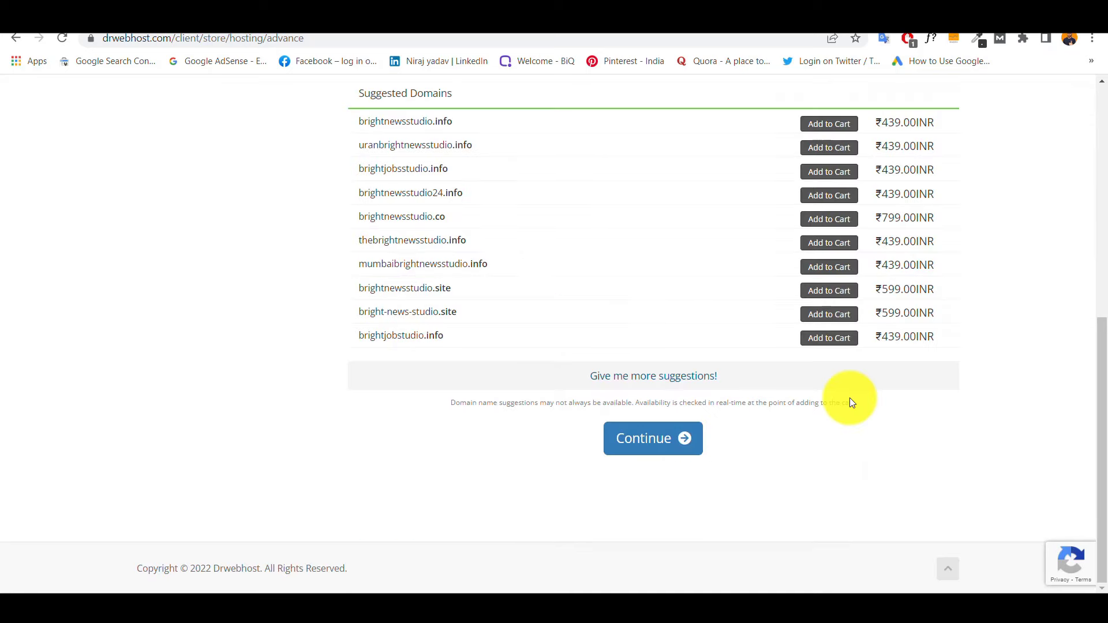
Step: Set the Advance plan's billing cycle to ₹708.00INR Annually and continue to Domains Configuration
{"action": "left_click", "coordinate": [675, 443]}
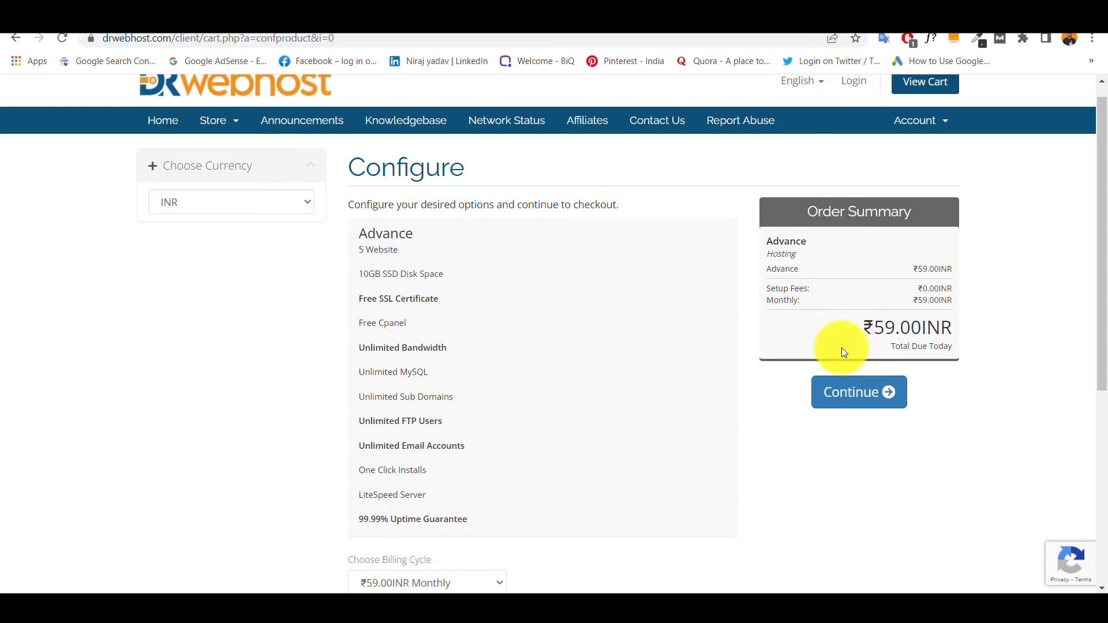
{"action": "scroll", "coordinate": [617, 362], "scroll_direction": "down", "scroll_amount": 5}
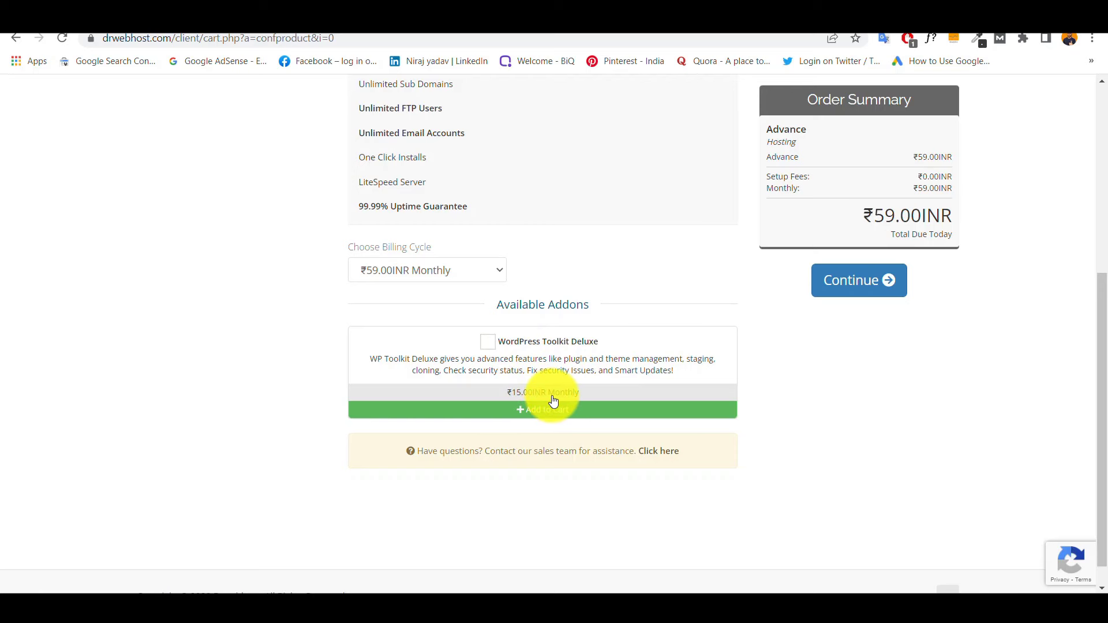
{"action": "scroll", "coordinate": [547, 305], "scroll_direction": "up", "scroll_amount": 1}
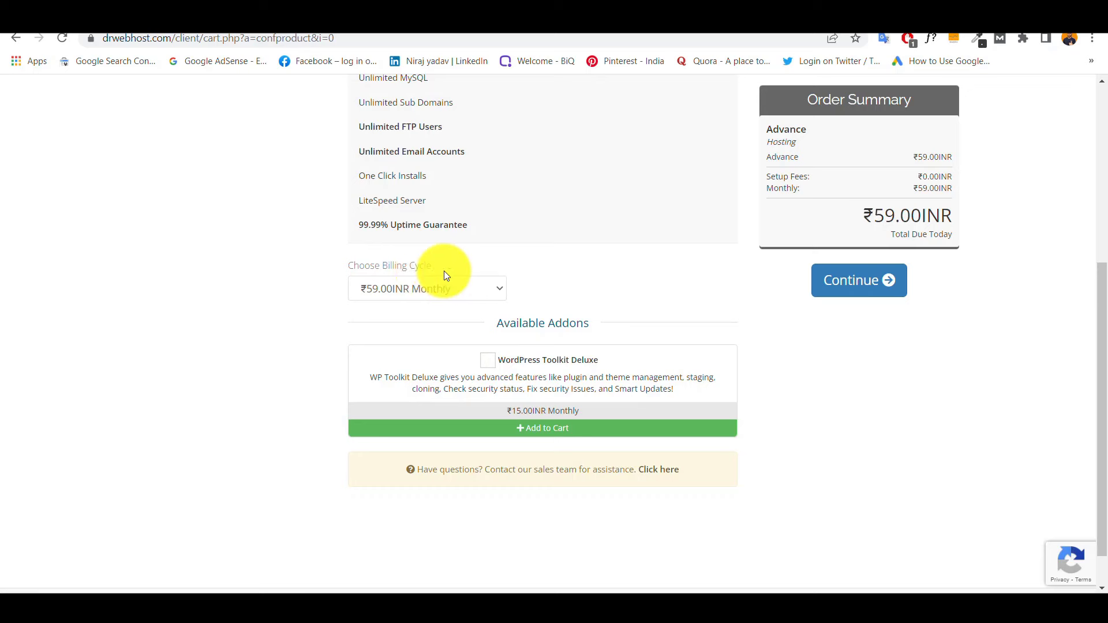
{"action": "left_click", "coordinate": [497, 287]}
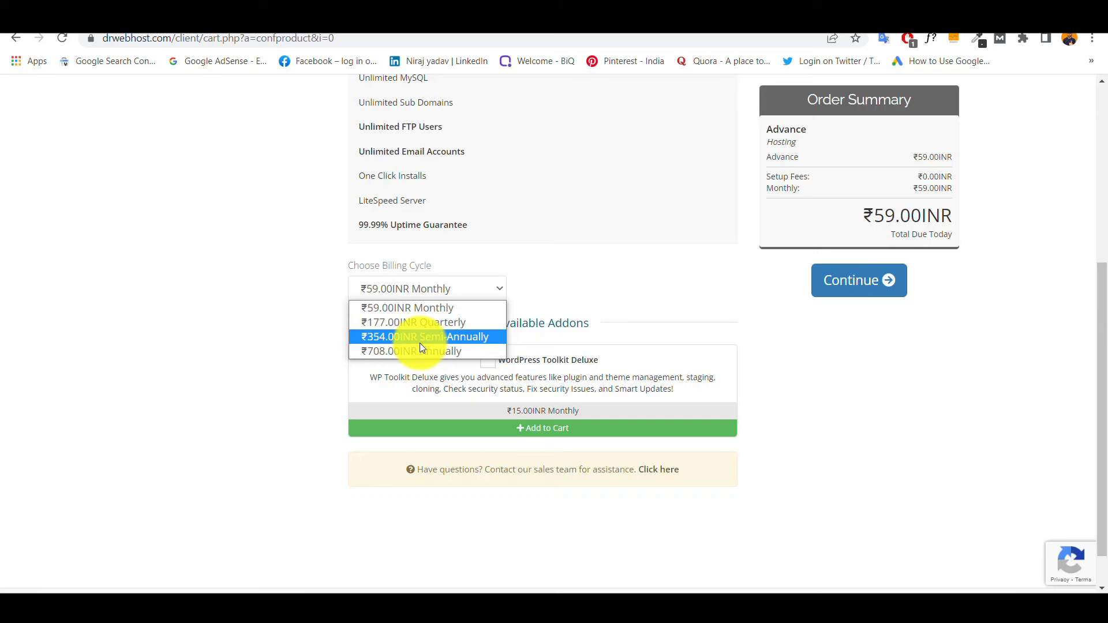
{"action": "left_click", "coordinate": [576, 277]}
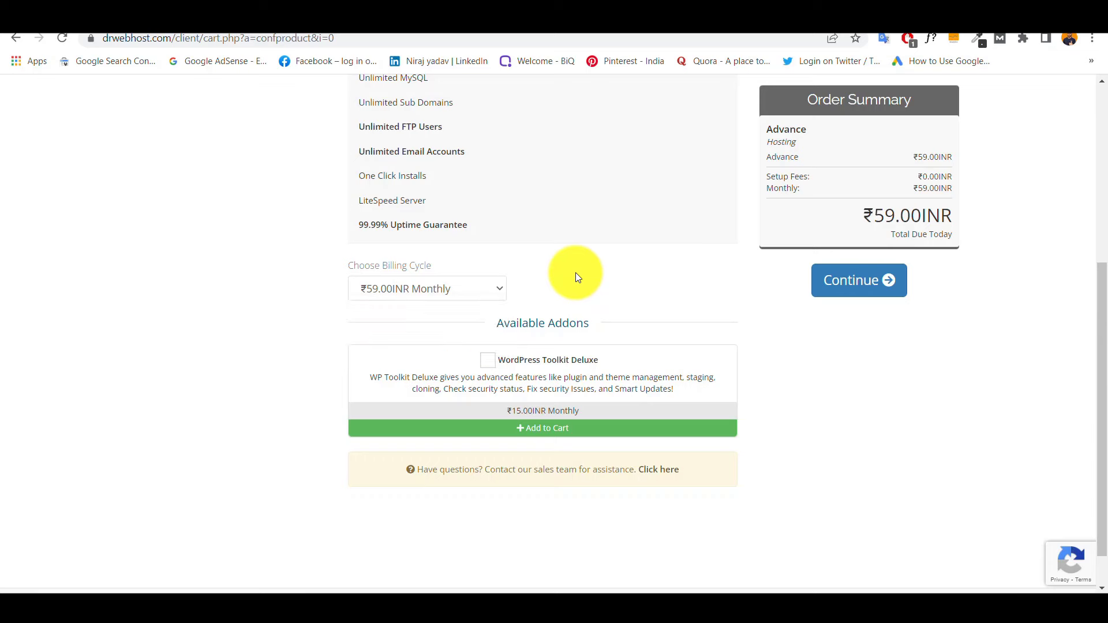
{"action": "left_click", "coordinate": [500, 289]}
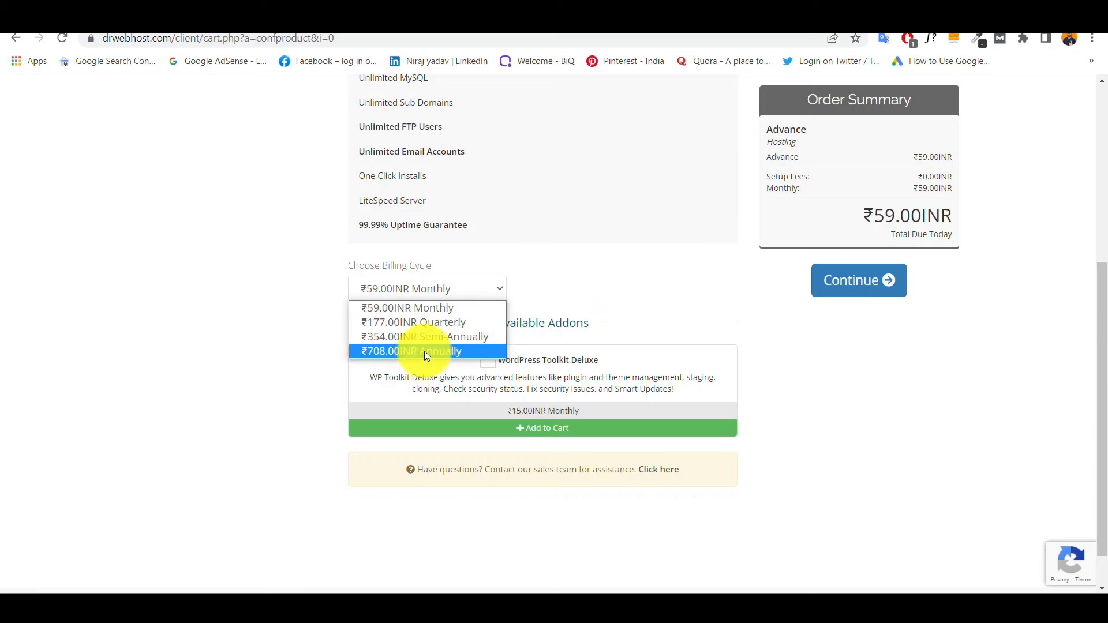
{"action": "left_click", "coordinate": [421, 352]}
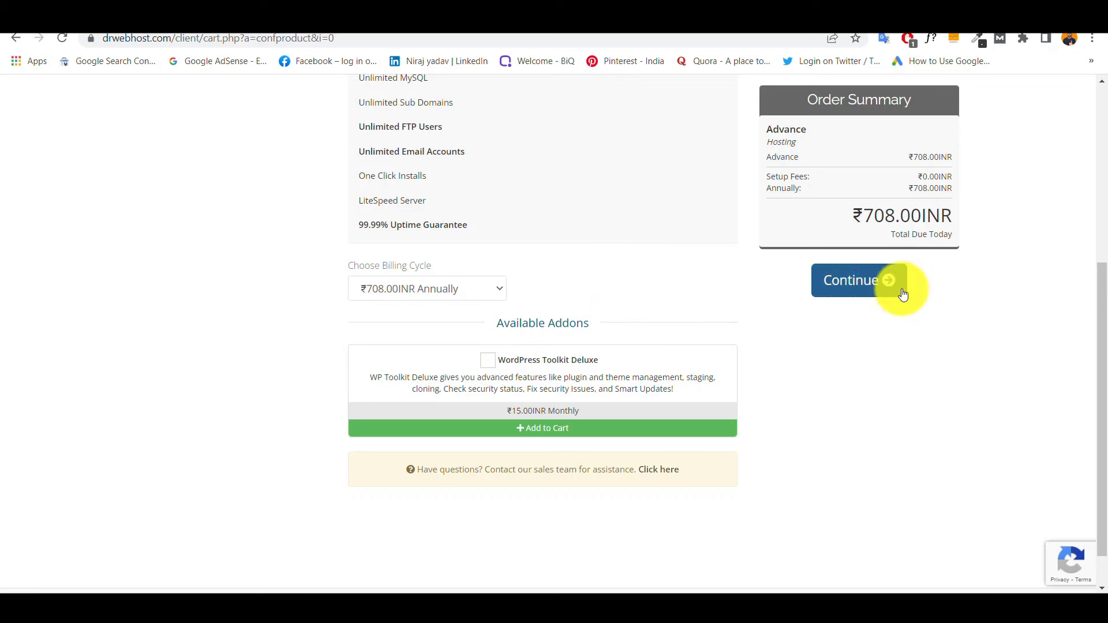
{"action": "left_click", "coordinate": [846, 281]}
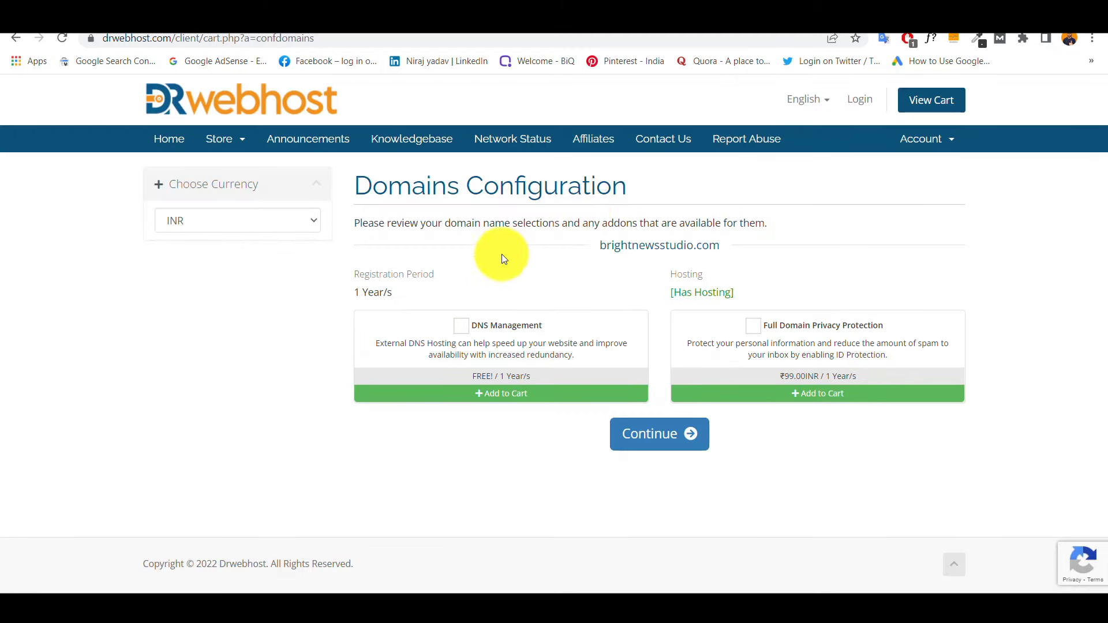
Step: Enable DNS Management for brightnewsstudio.com, leave Full Domain Privacy Protection off, and continue to review
{"action": "left_click", "coordinate": [461, 326]}
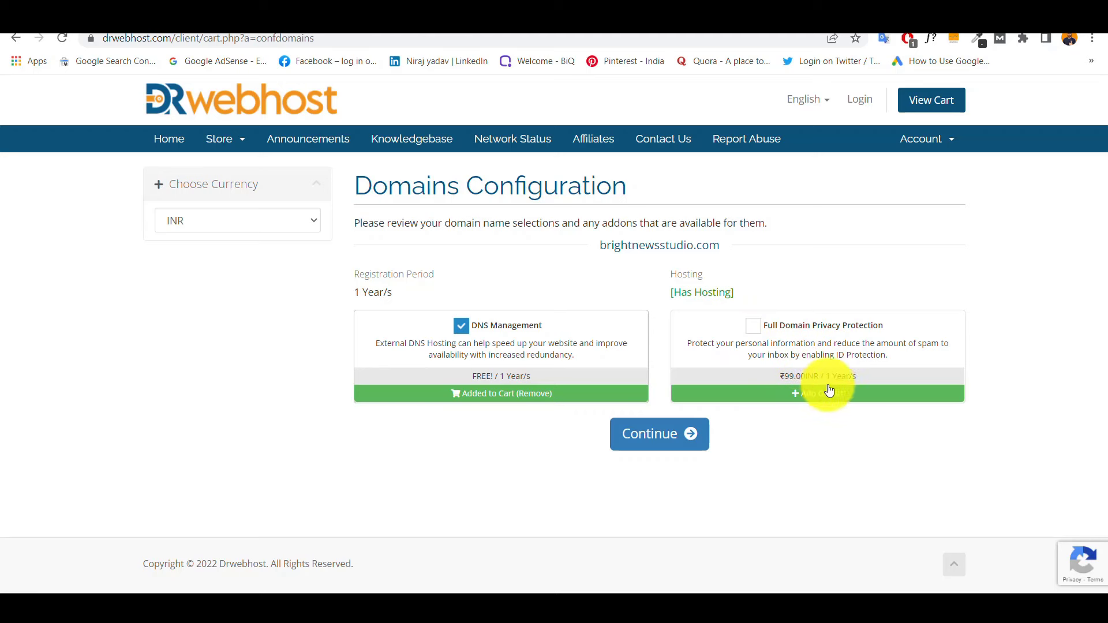
{"action": "left_click", "coordinate": [755, 336]}
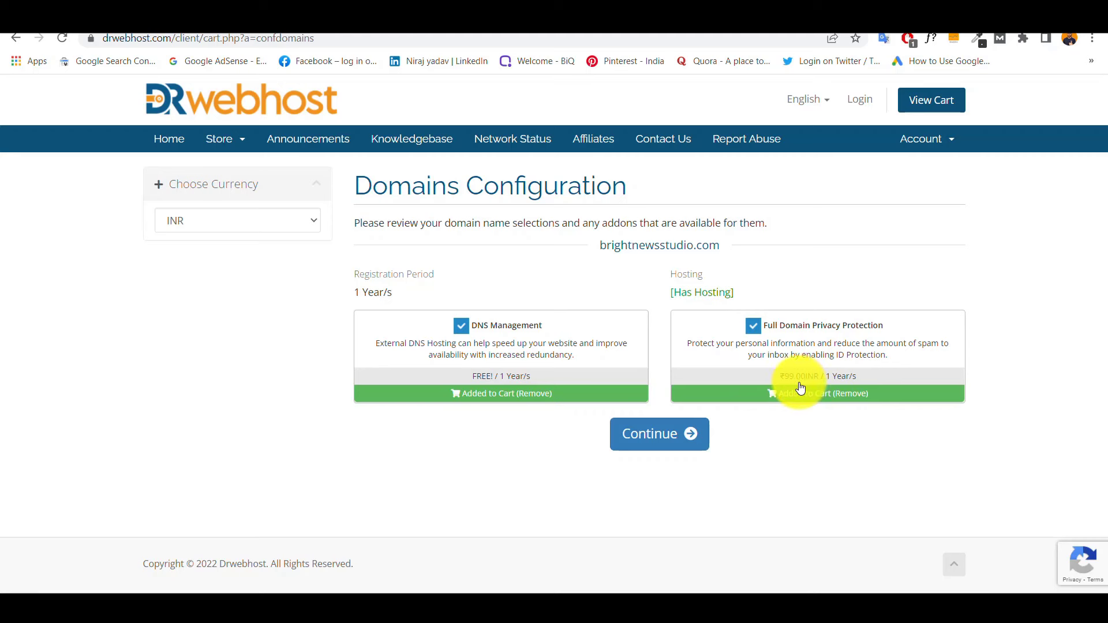
{"action": "left_click", "coordinate": [754, 330]}
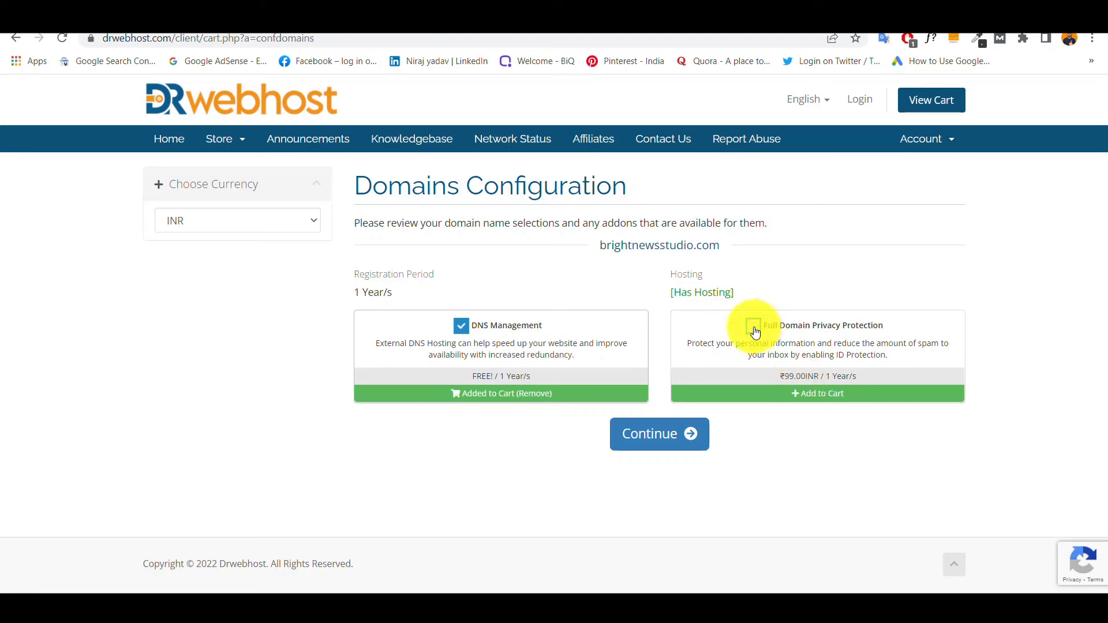
{"action": "left_click", "coordinate": [675, 438]}
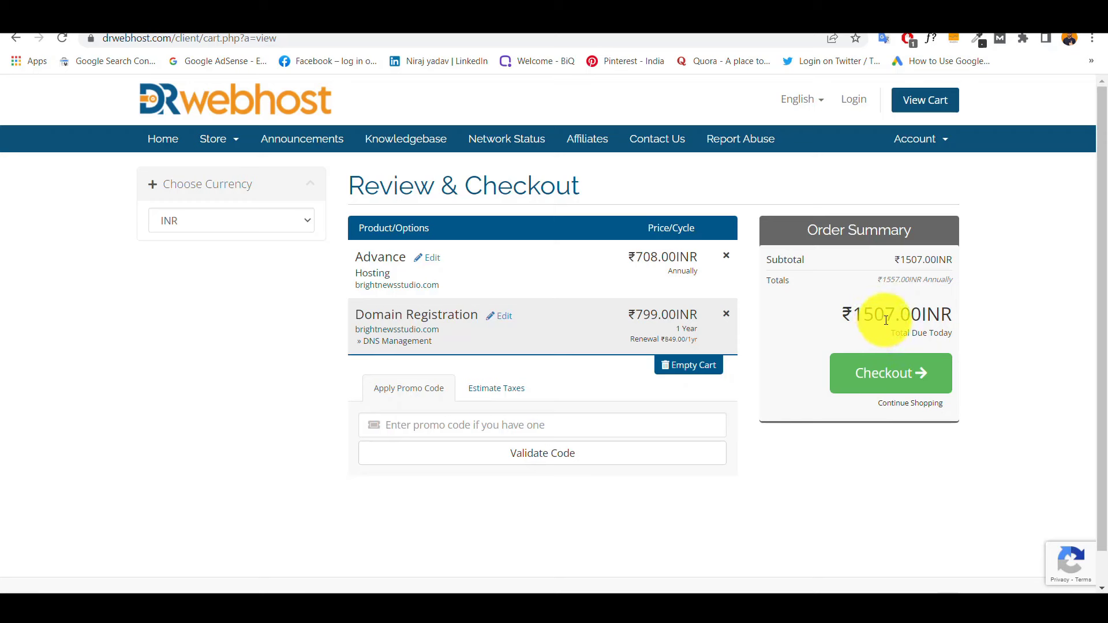
Step: Check out, request the e-mail verification code, and go to Gmail to find it
{"action": "left_click", "coordinate": [901, 375]}
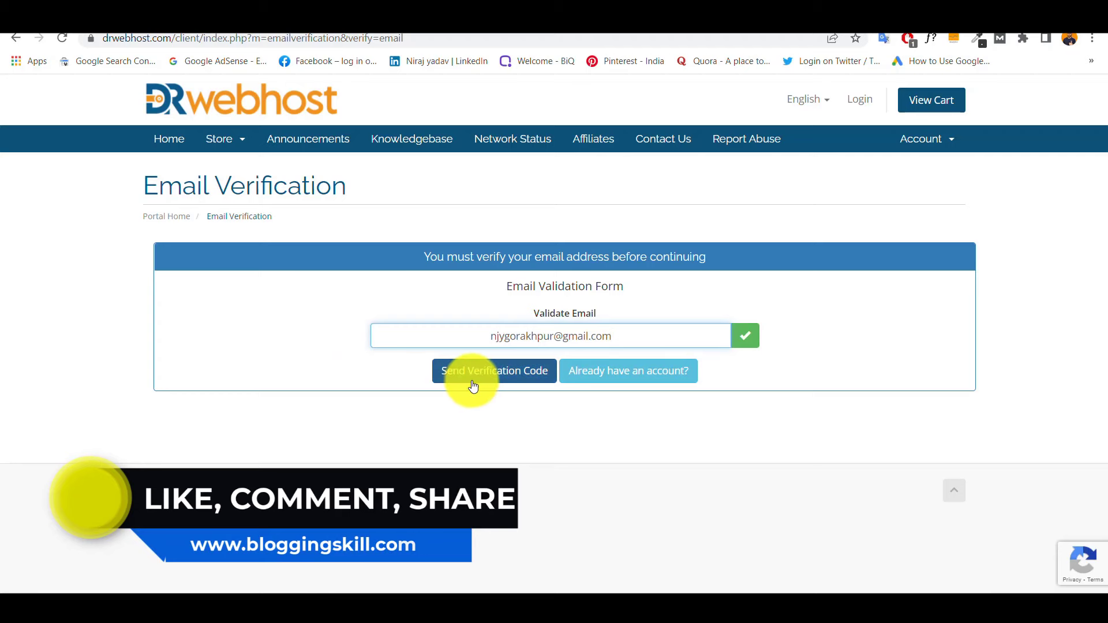
{"action": "left_click", "coordinate": [491, 376]}
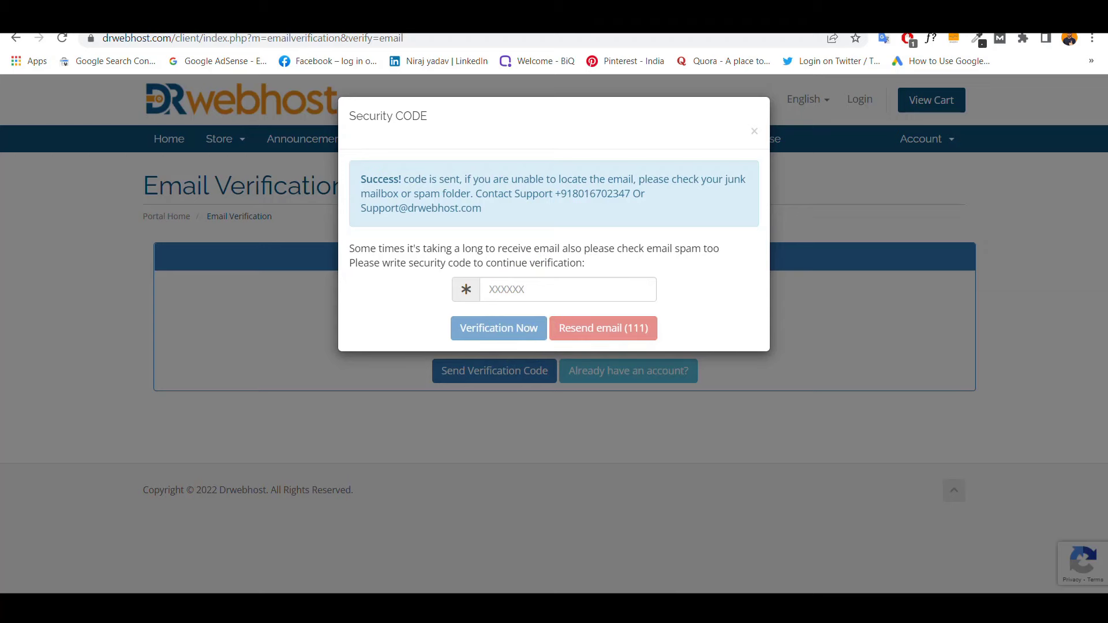
{"action": "left_click", "coordinate": [408, 23]}
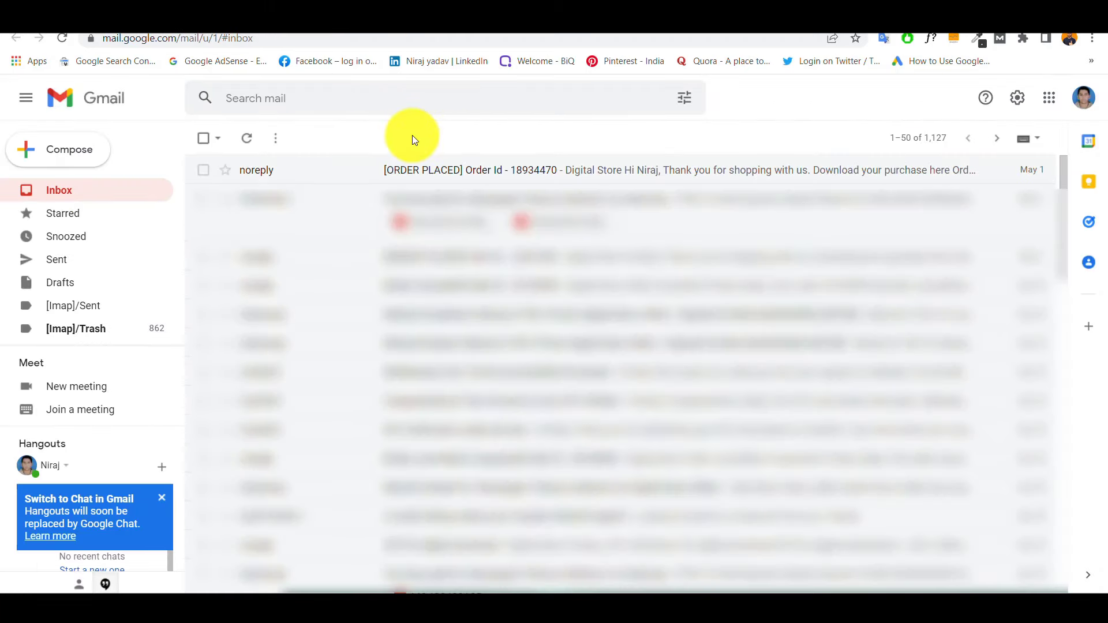
Step: Read the PIN in the DrWebHost verification e-mail and return to the DrWebHost tab
{"action": "left_click", "coordinate": [412, 171]}
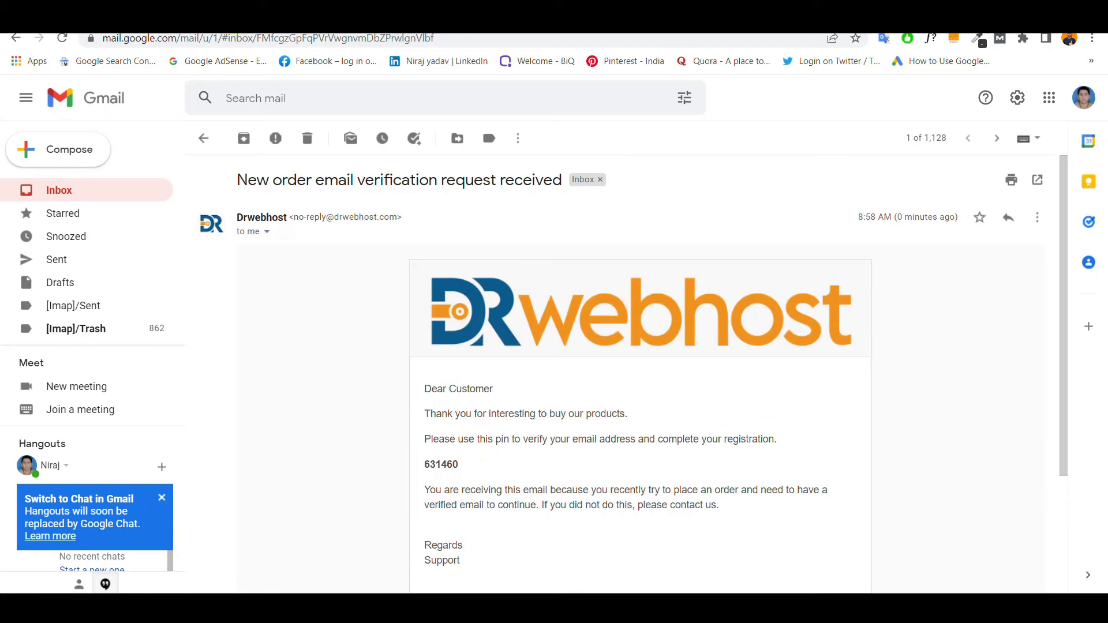
{"action": "key", "text": "ctrl+Tab"}
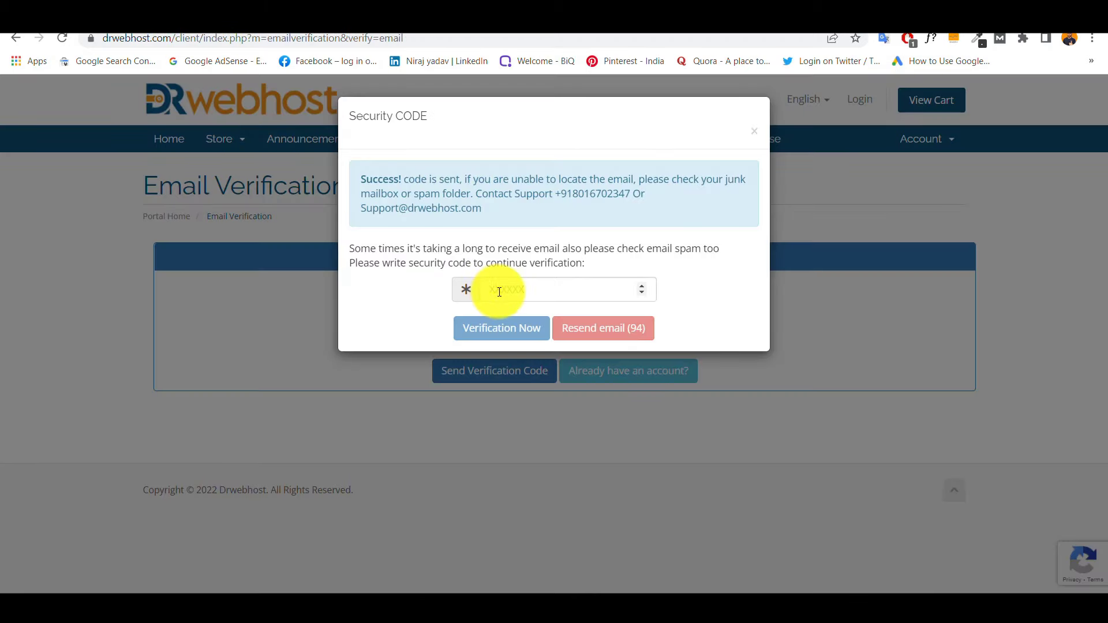
Step: Paste the emailed security code and submit it with Verification Now
{"action": "left_click", "coordinate": [499, 291]}
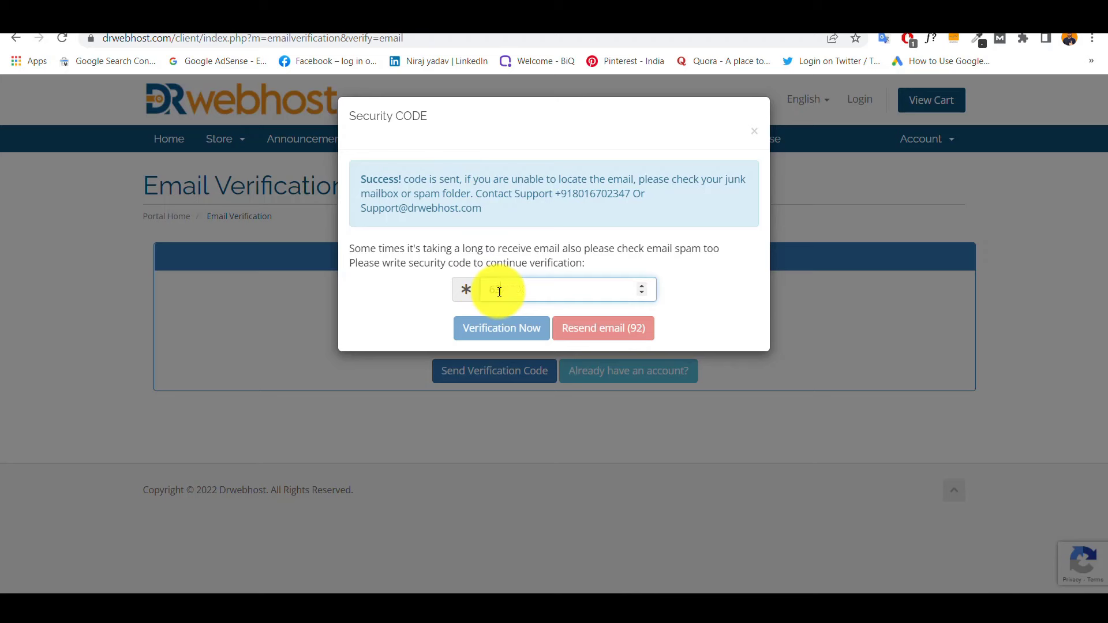
{"action": "key", "text": "ctrl+v"}
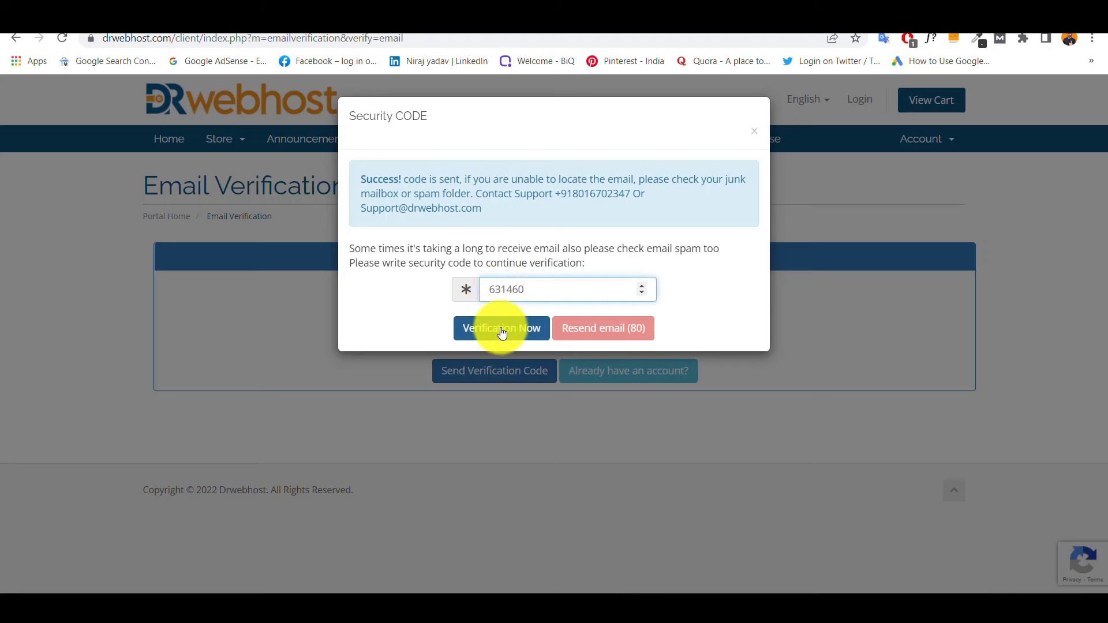
{"action": "left_click", "coordinate": [506, 333]}
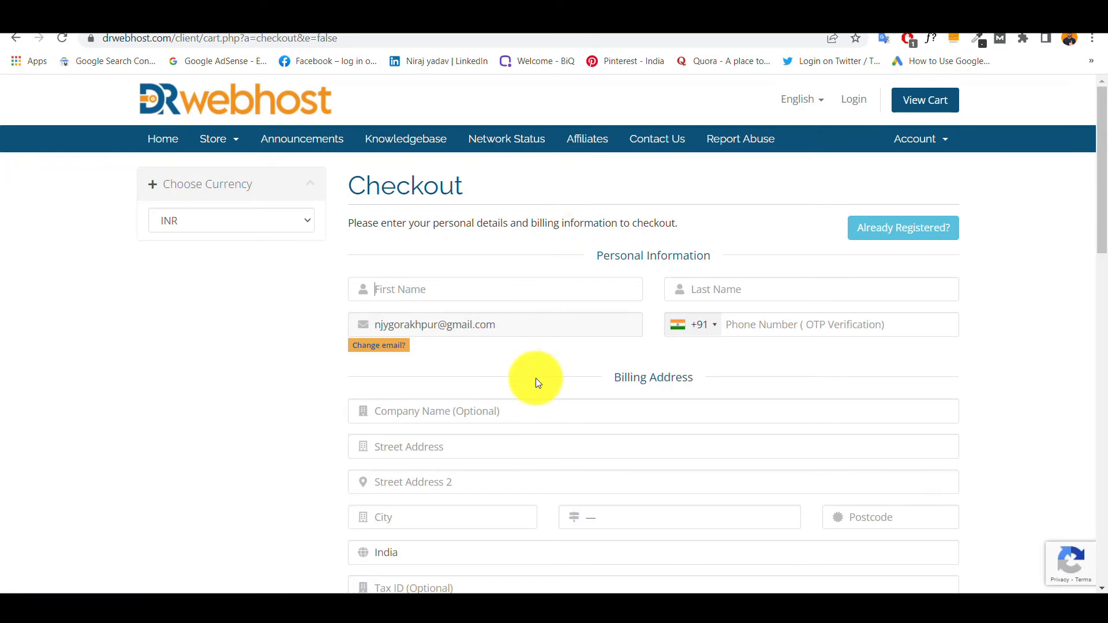
Step: Scroll through the checkout form's personal details and billing address fields
{"action": "scroll", "coordinate": [449, 266], "scroll_direction": "down", "scroll_amount": 4}
{"action": "scroll", "coordinate": [593, 312], "scroll_direction": "down", "scroll_amount": 12}
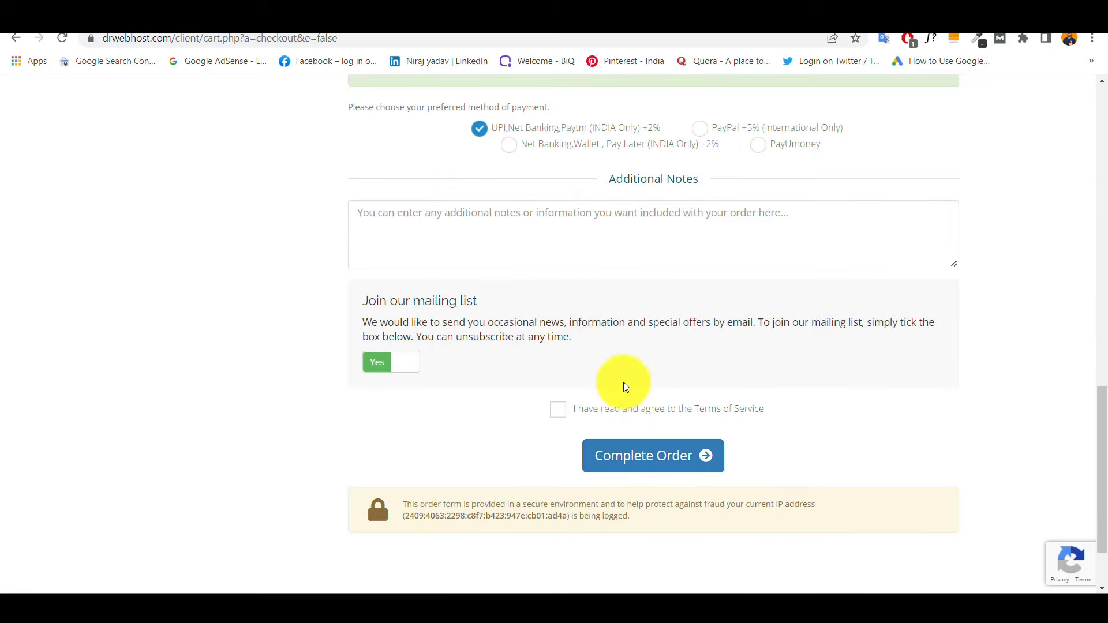
{"action": "scroll", "coordinate": [618, 358], "scroll_direction": "up", "scroll_amount": 10}
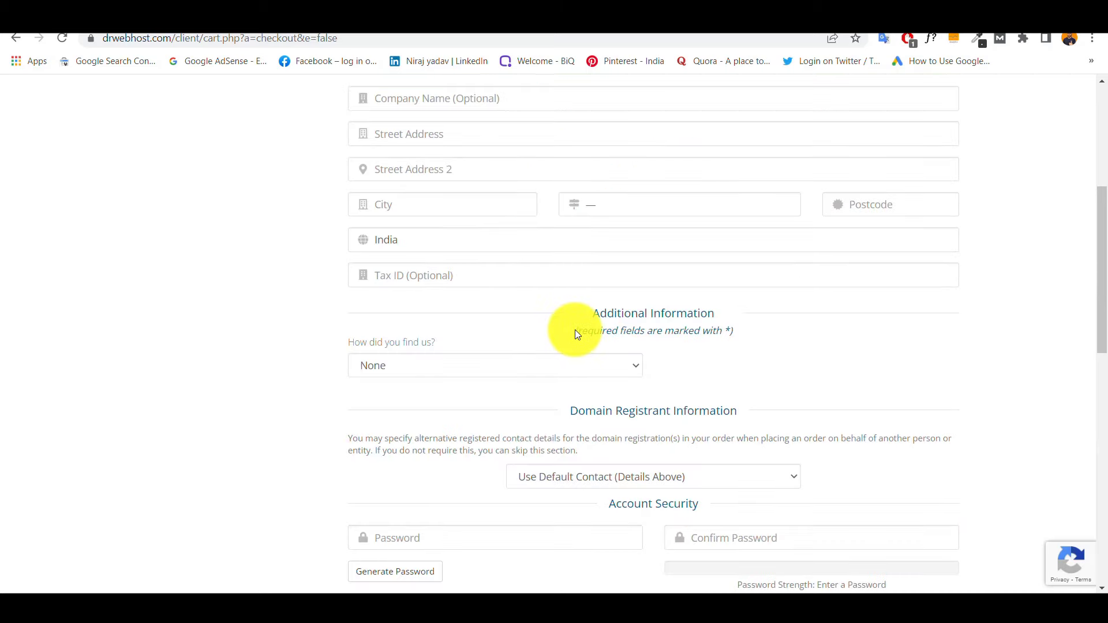
{"action": "scroll", "coordinate": [574, 333], "scroll_direction": "up", "scroll_amount": 5}
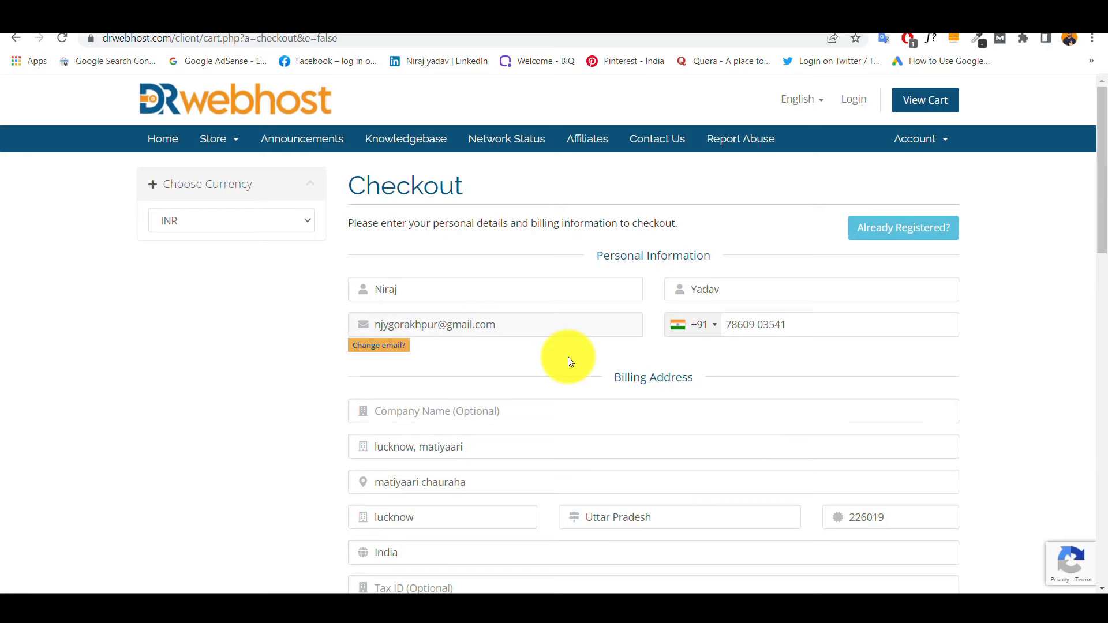
{"action": "scroll", "coordinate": [568, 356], "scroll_direction": "down", "scroll_amount": 5}
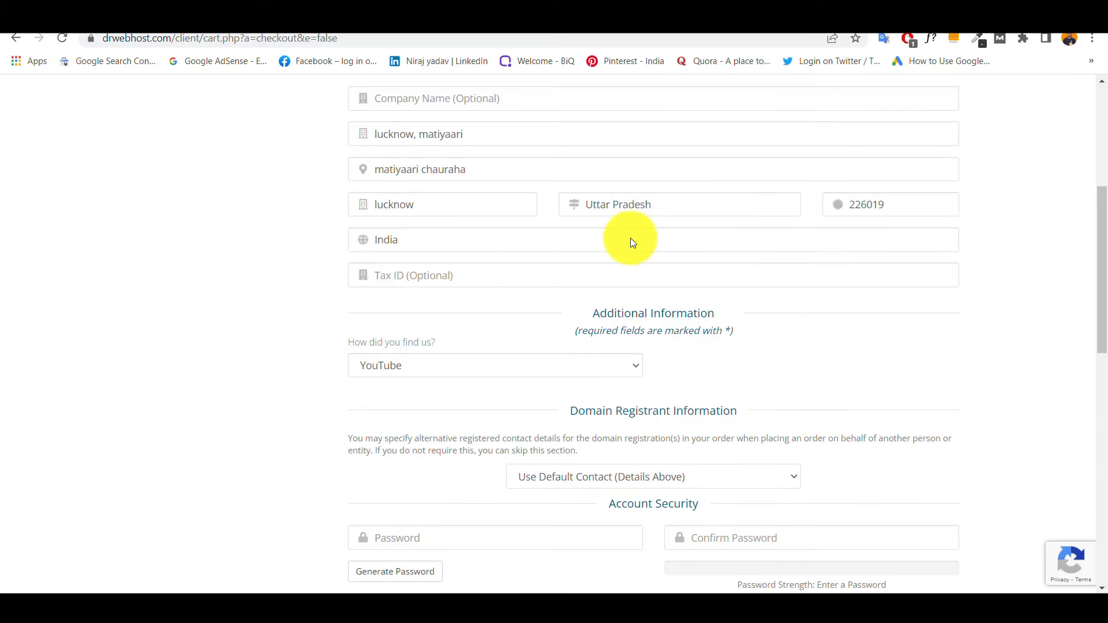
{"action": "scroll", "coordinate": [573, 272], "scroll_direction": "down", "scroll_amount": 5}
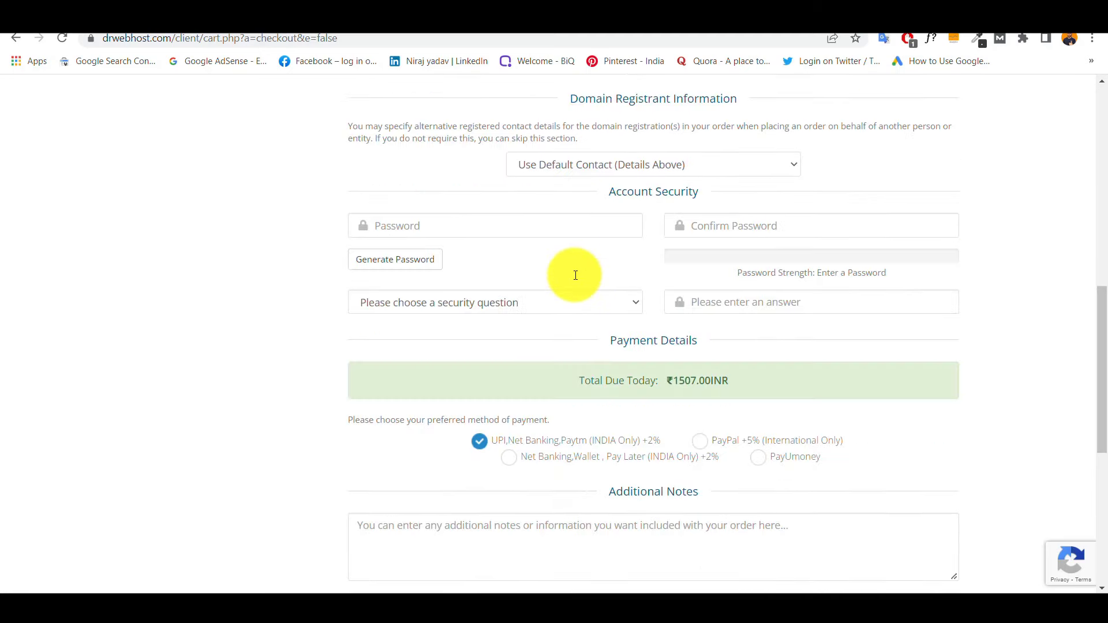
Step: Enter a strong password in both password fields and choose the first-job-city security question
{"action": "left_click", "coordinate": [407, 226]}
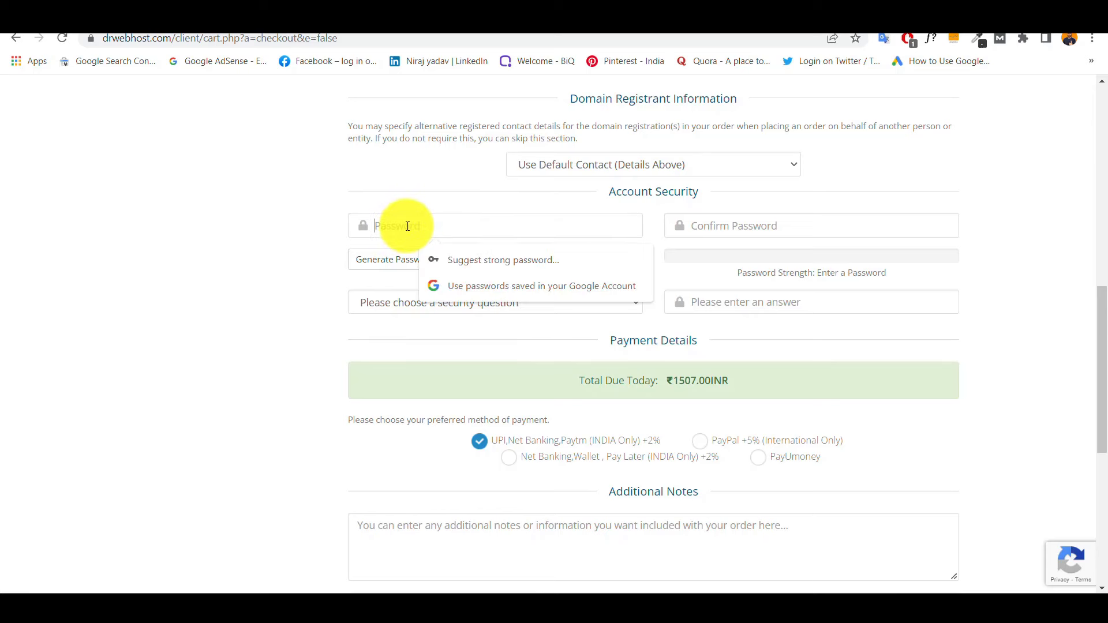
{"action": "left_click", "coordinate": [730, 227]}
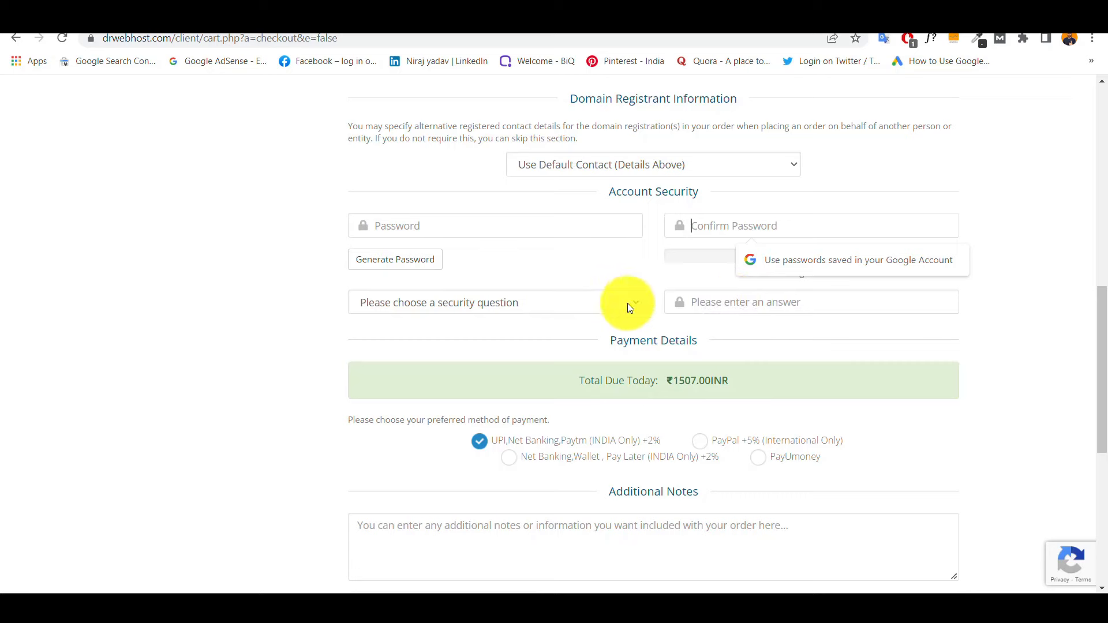
{"action": "left_click", "coordinate": [611, 304]}
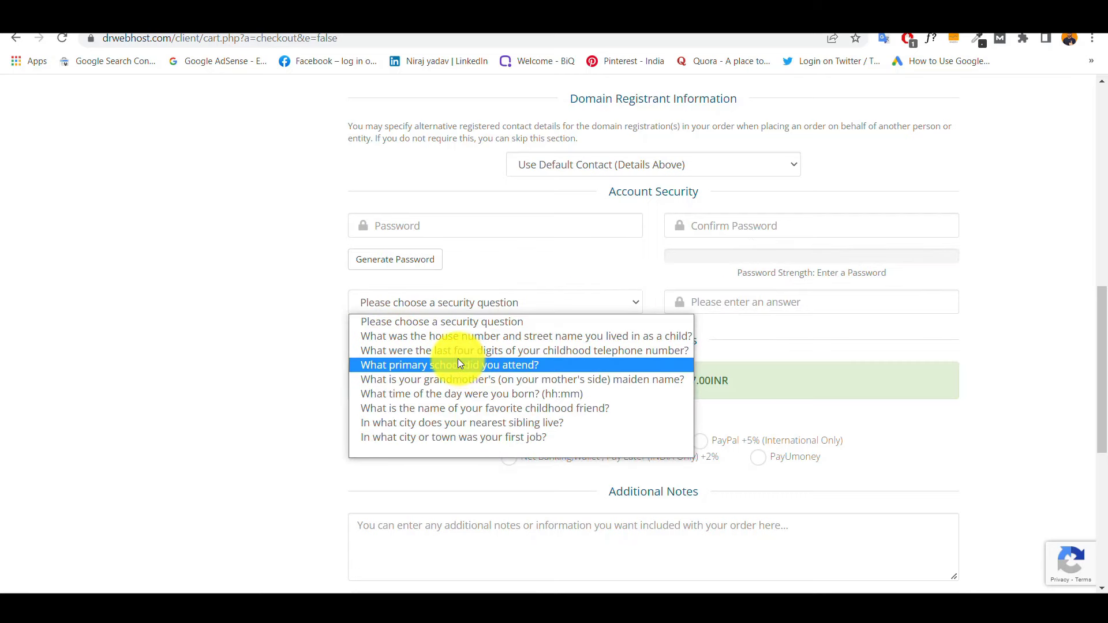
{"action": "left_click", "coordinate": [749, 303]}
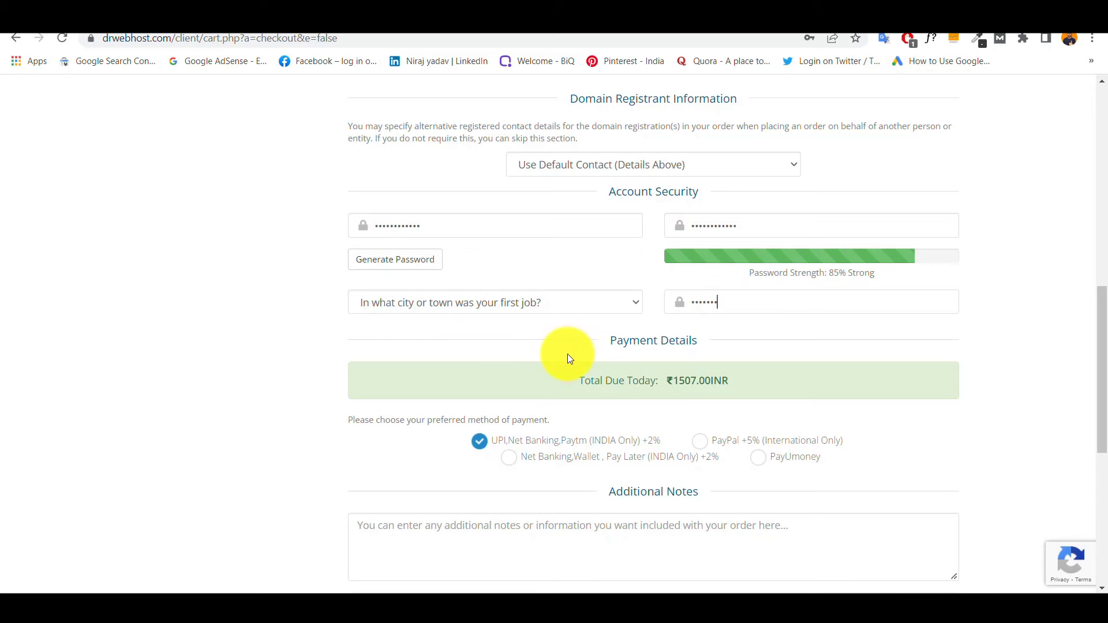
{"action": "scroll", "coordinate": [567, 355], "scroll_direction": "down", "scroll_amount": 5}
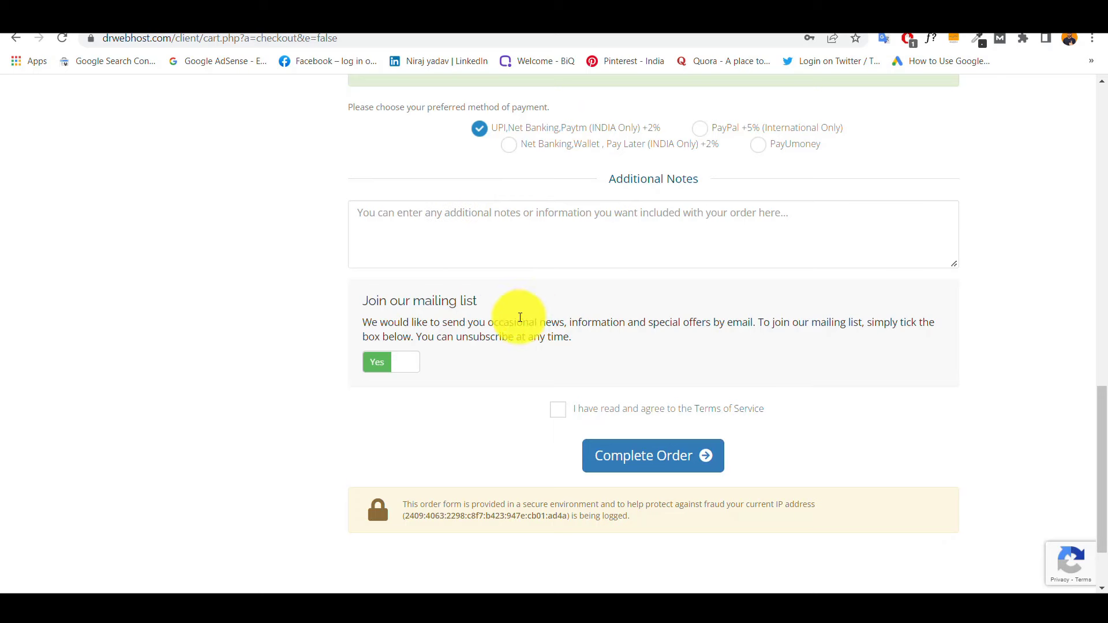
Step: Agree to the Terms of Service and complete the order, reaching Paytm payment for ₹1,537.14
{"action": "left_click", "coordinate": [560, 410]}
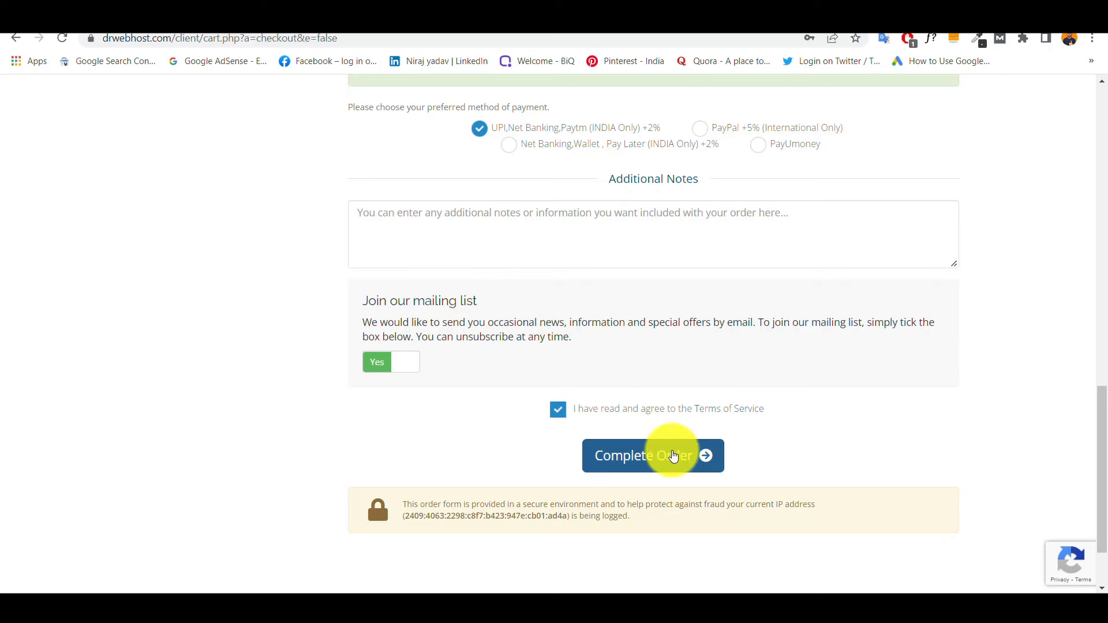
{"action": "left_click", "coordinate": [687, 458]}
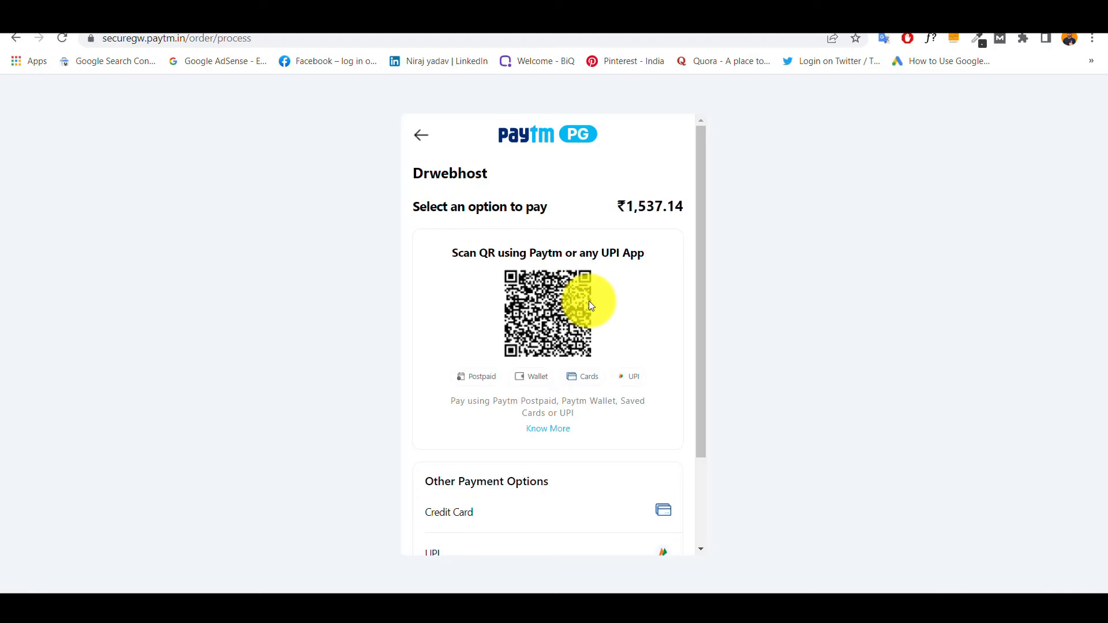
Step: Review the Paytm payment options and pay the ₹1,537.14 order via UPI QR code
{"action": "scroll", "coordinate": [591, 306], "scroll_direction": "down", "scroll_amount": 2}
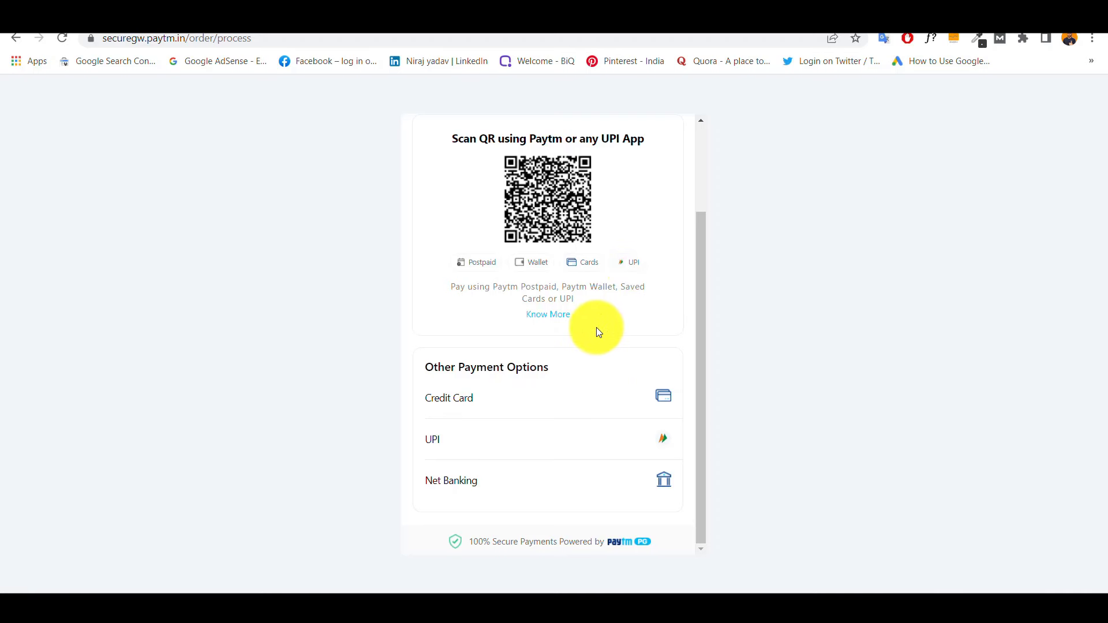
{"action": "scroll", "coordinate": [597, 327], "scroll_direction": "up", "scroll_amount": 2}
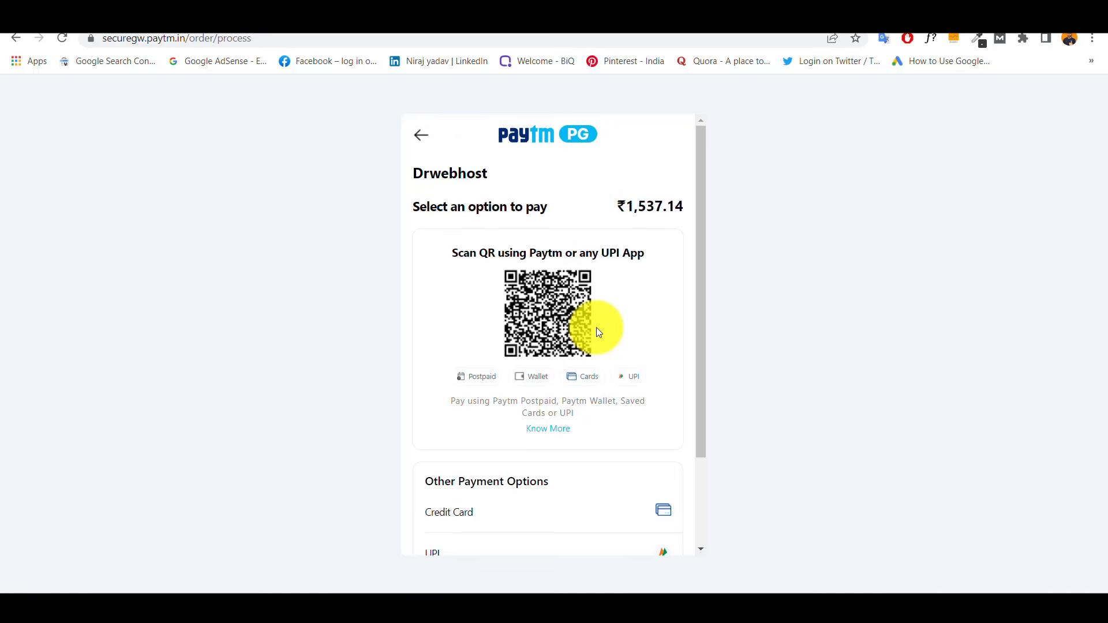
{"action": "scroll", "coordinate": [597, 327], "scroll_direction": "down", "scroll_amount": 2}
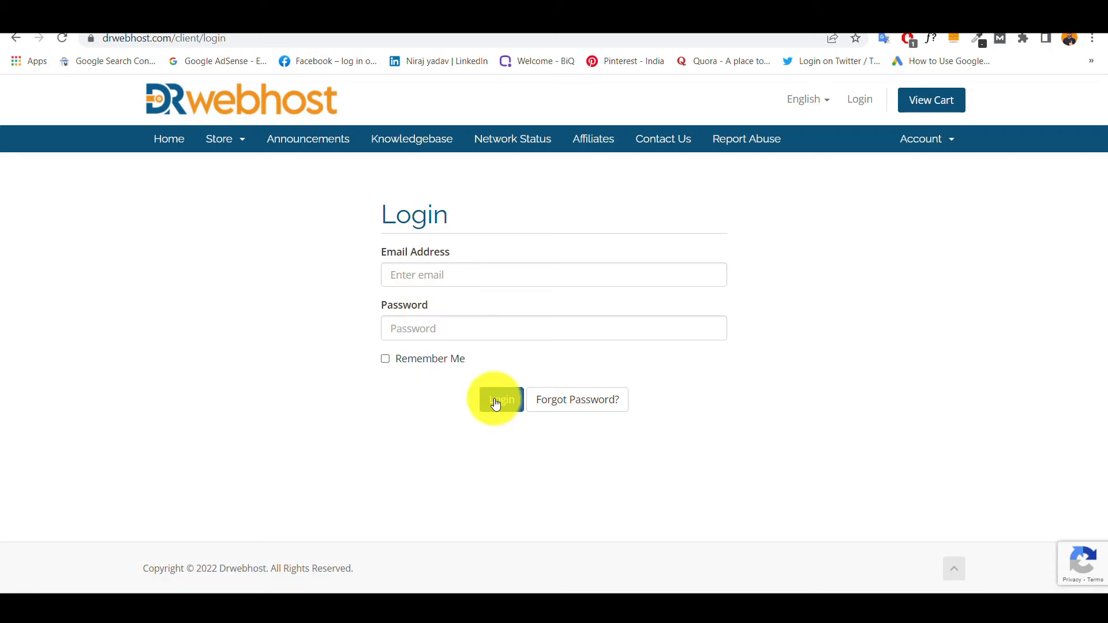
Step: Sign in to DrWebHost with the saved credentials to reach paid invoice #7496
{"action": "left_click", "coordinate": [410, 277]}
{"action": "left_click", "coordinate": [438, 302]}
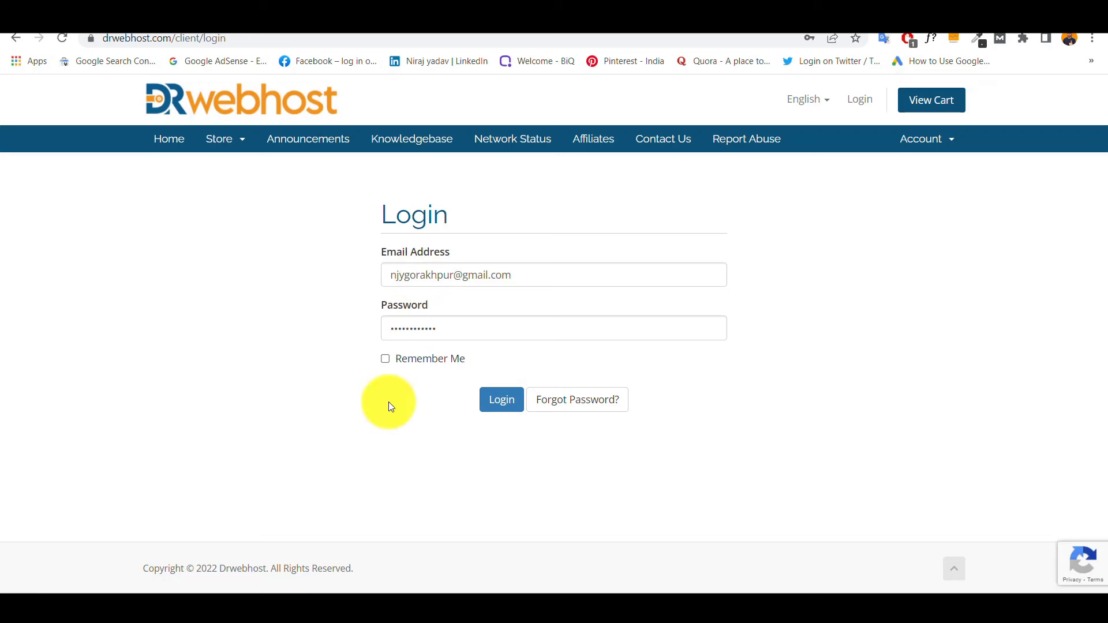
{"action": "left_click", "coordinate": [502, 403]}
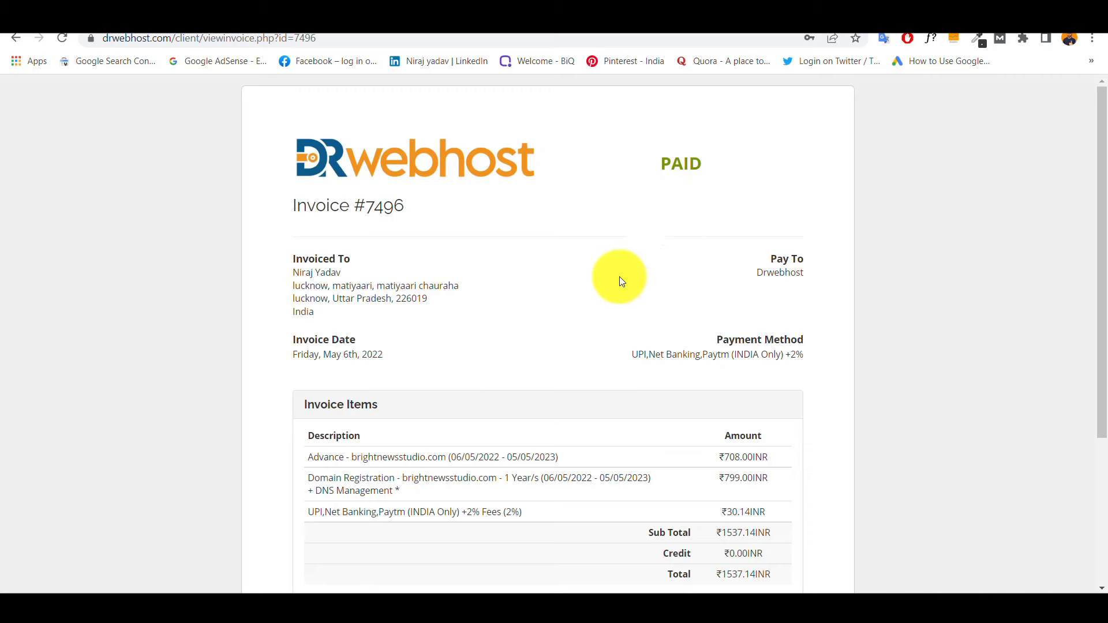
Step: Download a copy of paid invoice #7496 and return to the My Invoices list
{"action": "scroll", "coordinate": [622, 310], "scroll_direction": "down", "scroll_amount": 4}
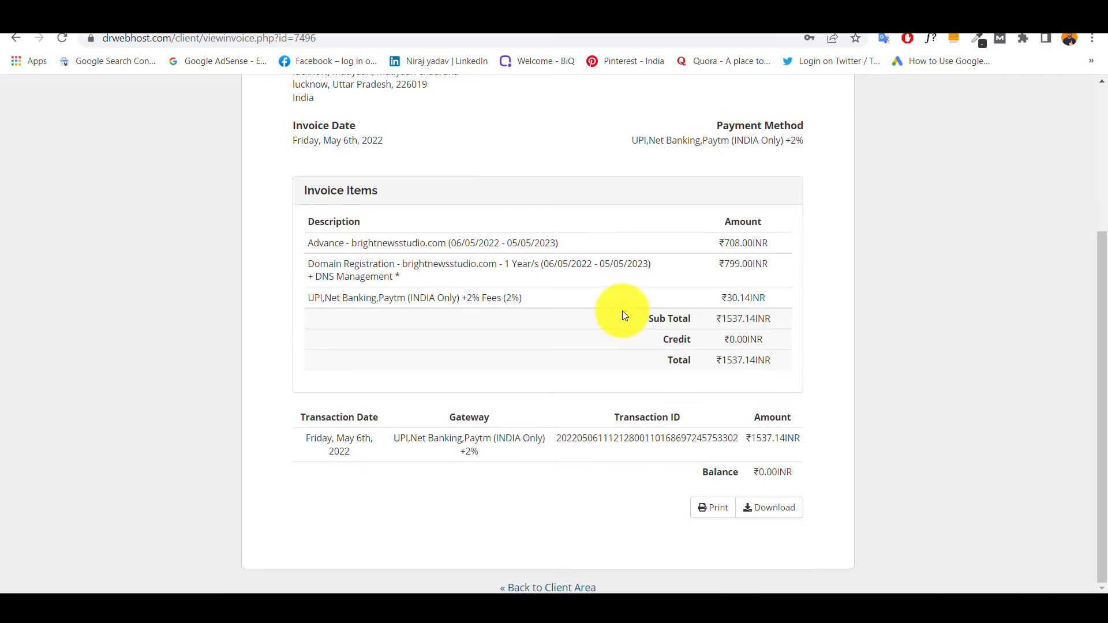
{"action": "left_click", "coordinate": [771, 512]}
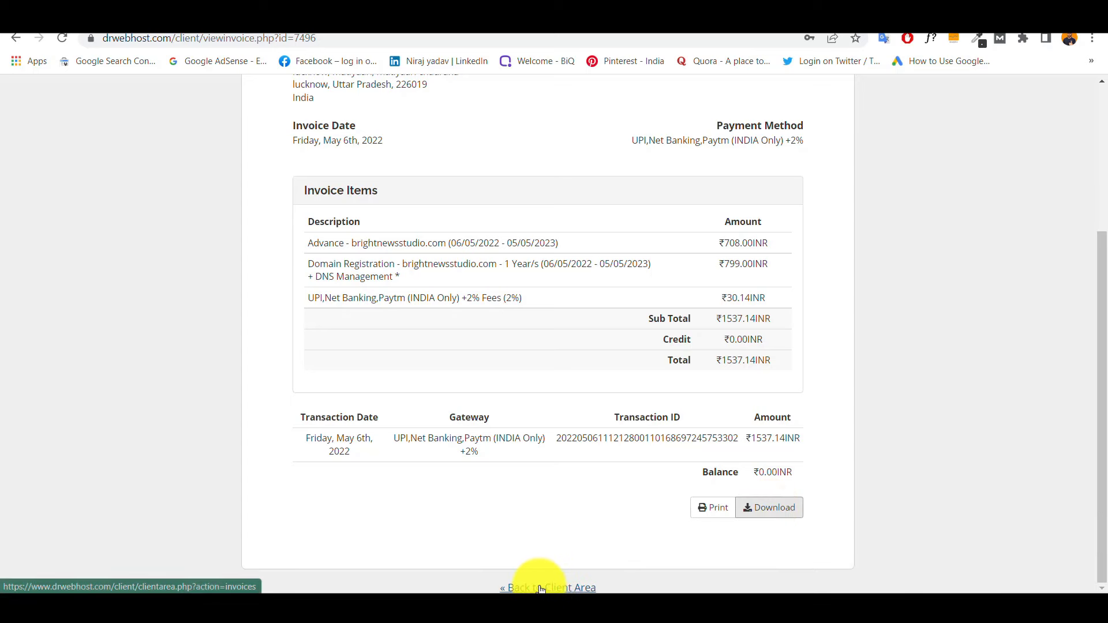
{"action": "left_click", "coordinate": [563, 586]}
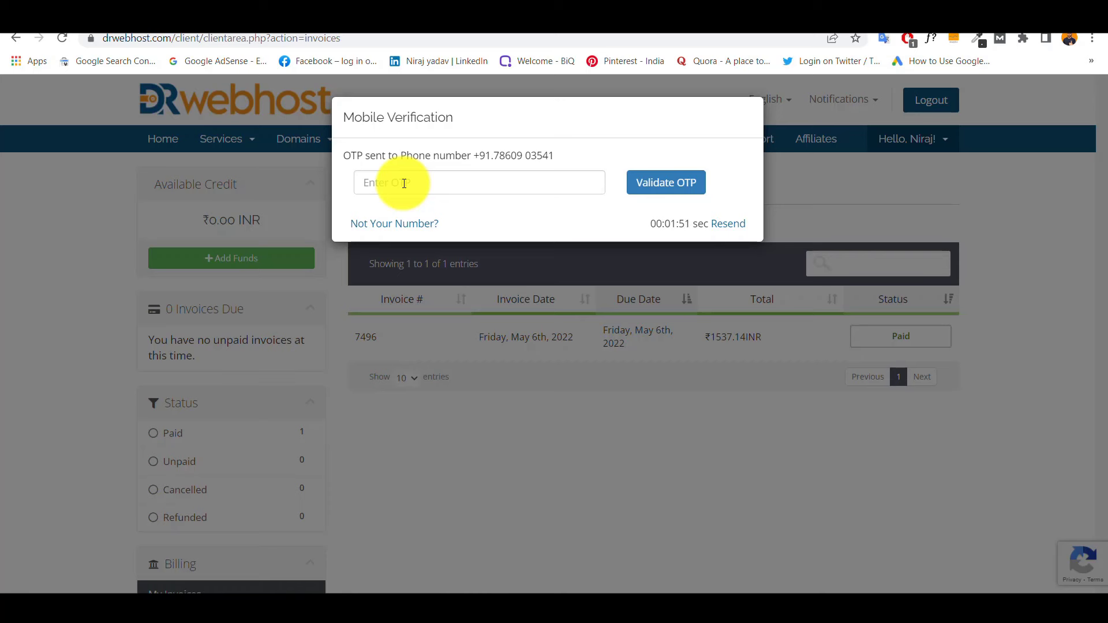
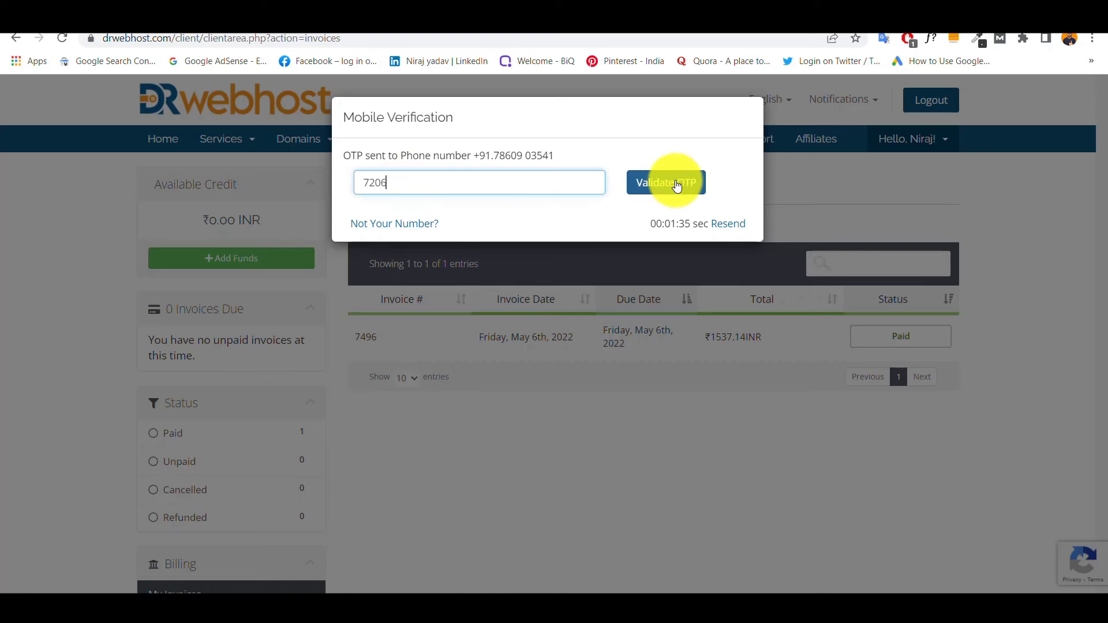
Step: Validate the phone number with the texted one-time code and dismiss the Success dialog
{"action": "left_click", "coordinate": [677, 190]}
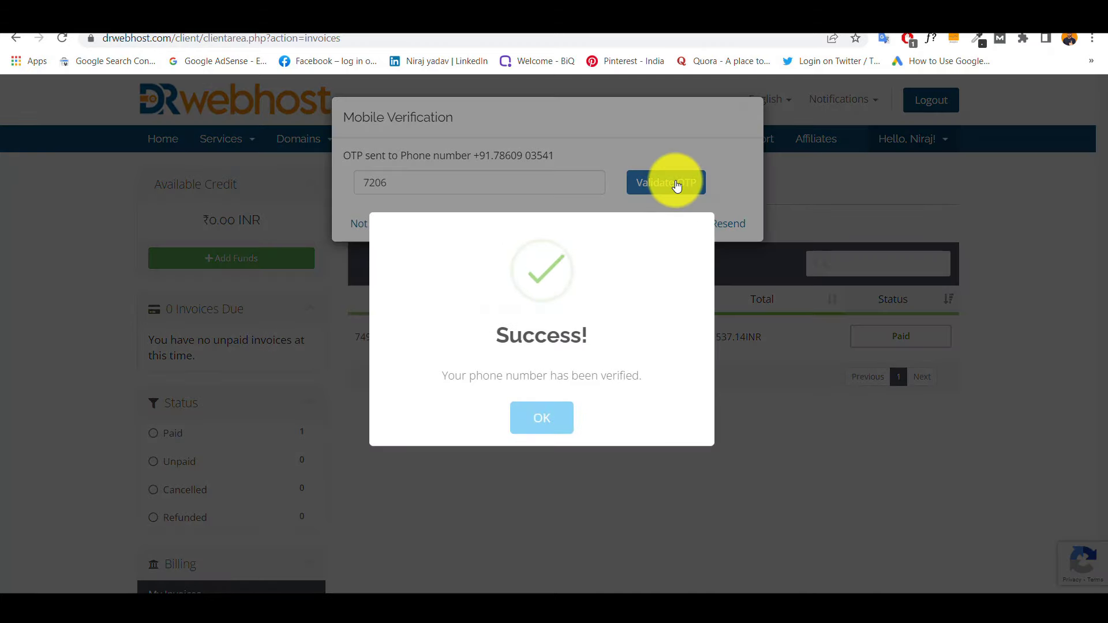
{"action": "left_click", "coordinate": [546, 423]}
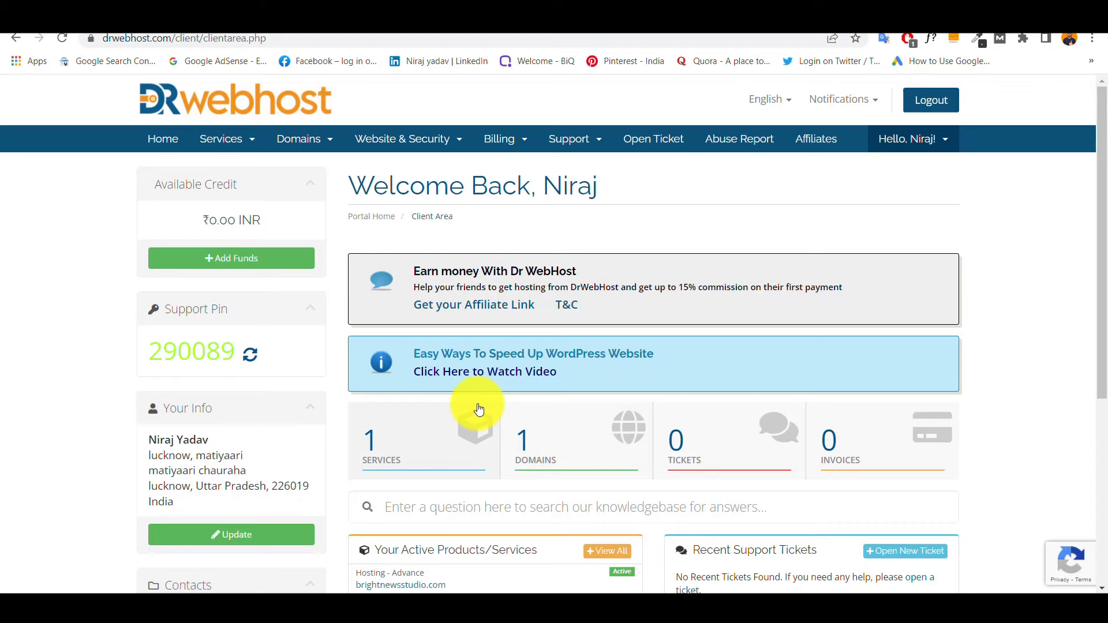
{"action": "scroll", "coordinate": [515, 420], "scroll_direction": "down", "scroll_amount": 5}
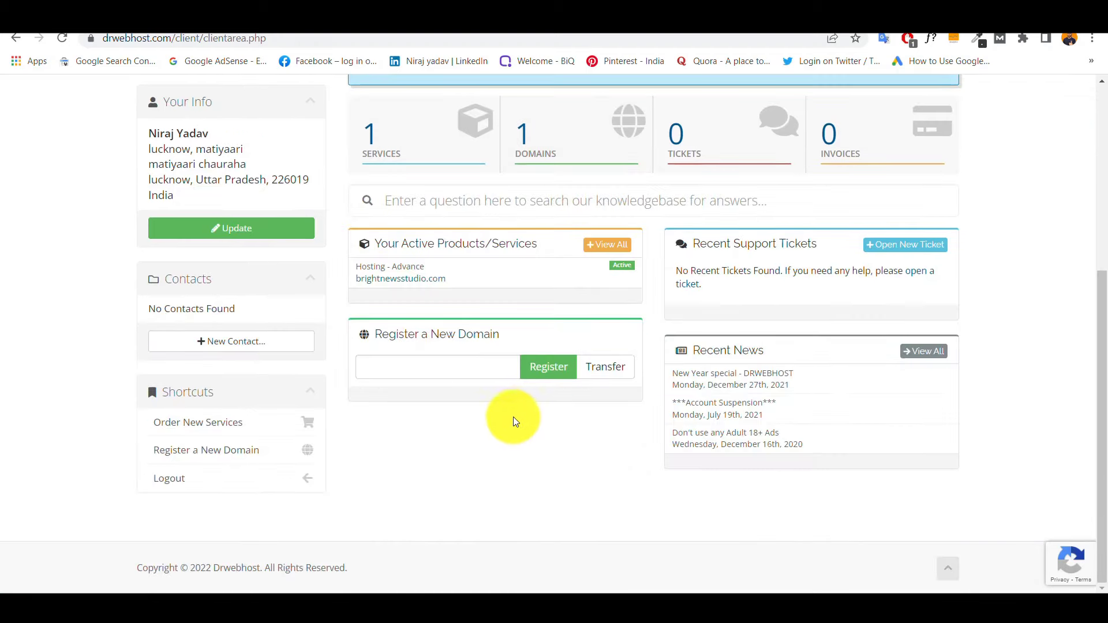
{"action": "scroll", "coordinate": [505, 448], "scroll_direction": "up", "scroll_amount": 5}
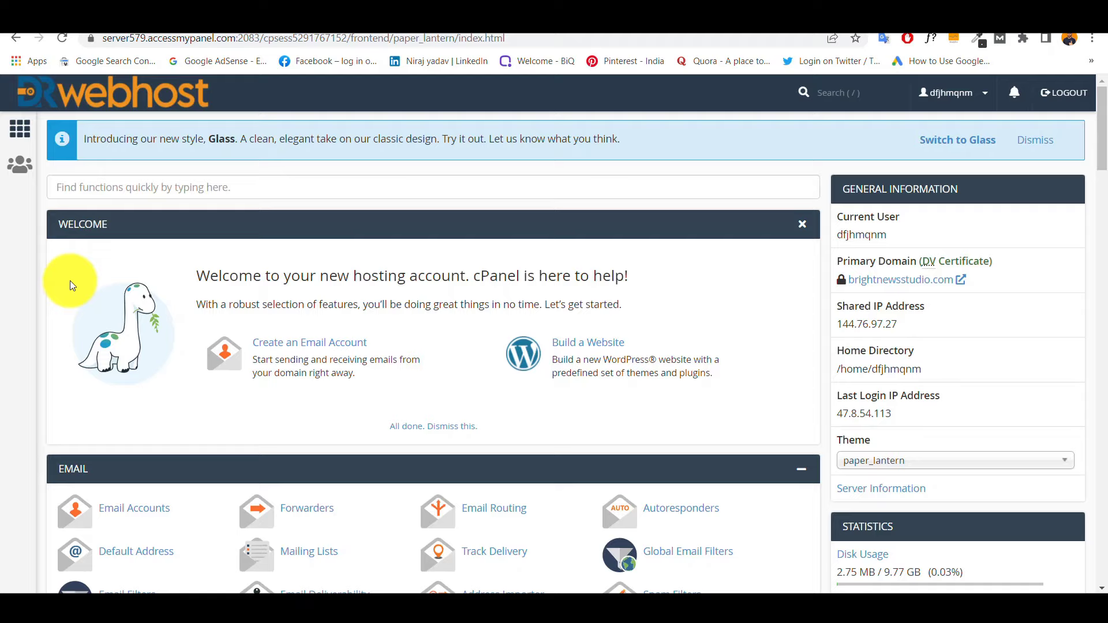
Step: Browse the cPanel tools and launch WordPress Toolkit through Build a Website
{"action": "scroll", "coordinate": [71, 284], "scroll_direction": "down", "scroll_amount": 15}
{"action": "scroll", "coordinate": [70, 284], "scroll_direction": "up", "scroll_amount": 15}
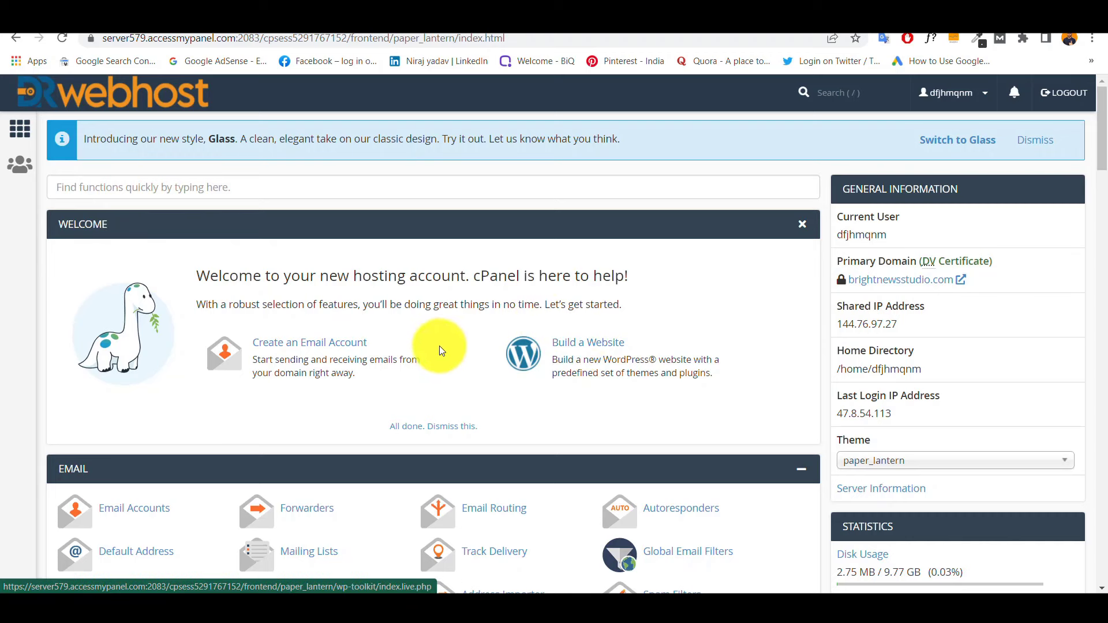
{"action": "scroll", "coordinate": [438, 355], "scroll_direction": "down", "scroll_amount": 5}
{"action": "scroll", "coordinate": [437, 355], "scroll_direction": "down", "scroll_amount": 8}
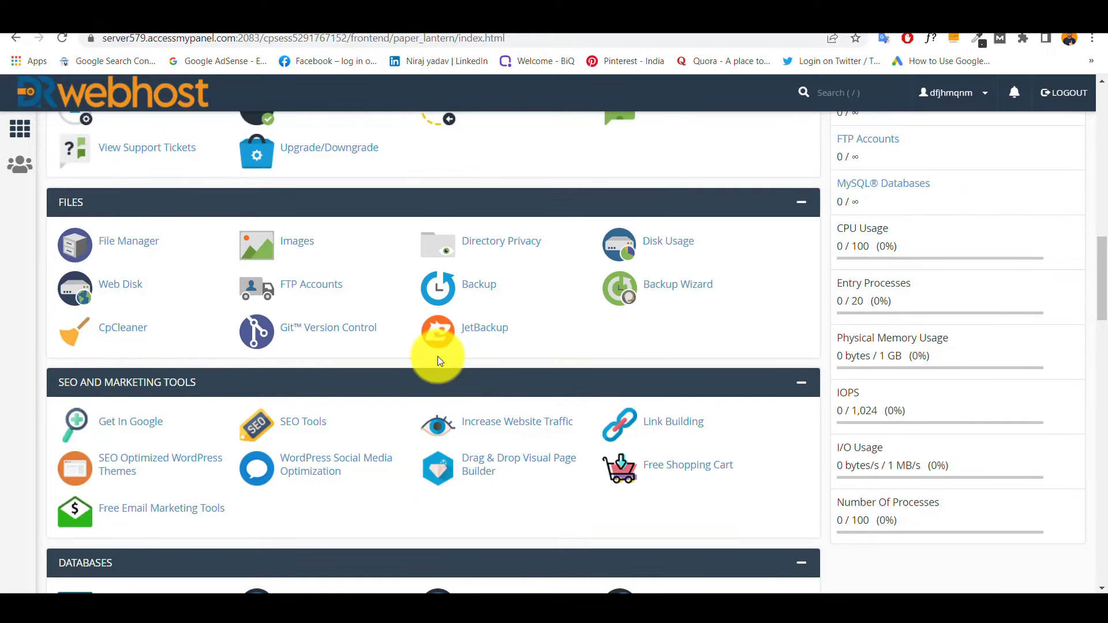
{"action": "scroll", "coordinate": [437, 355], "scroll_direction": "up", "scroll_amount": 5}
{"action": "scroll", "coordinate": [437, 355], "scroll_direction": "down", "scroll_amount": 10}
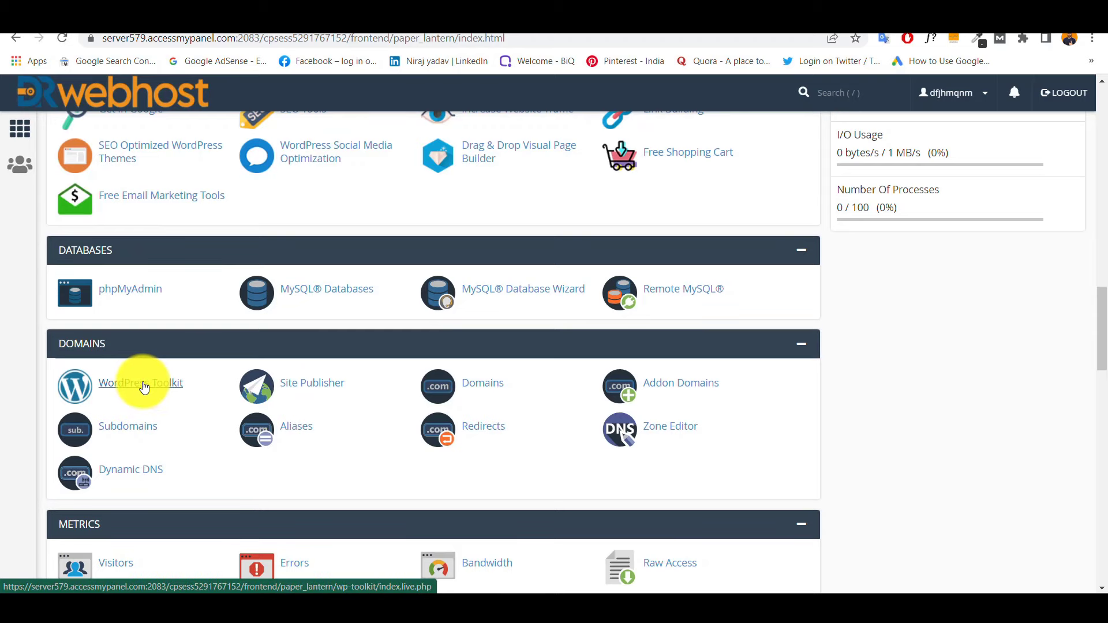
{"action": "scroll", "coordinate": [395, 347], "scroll_direction": "up", "scroll_amount": 15}
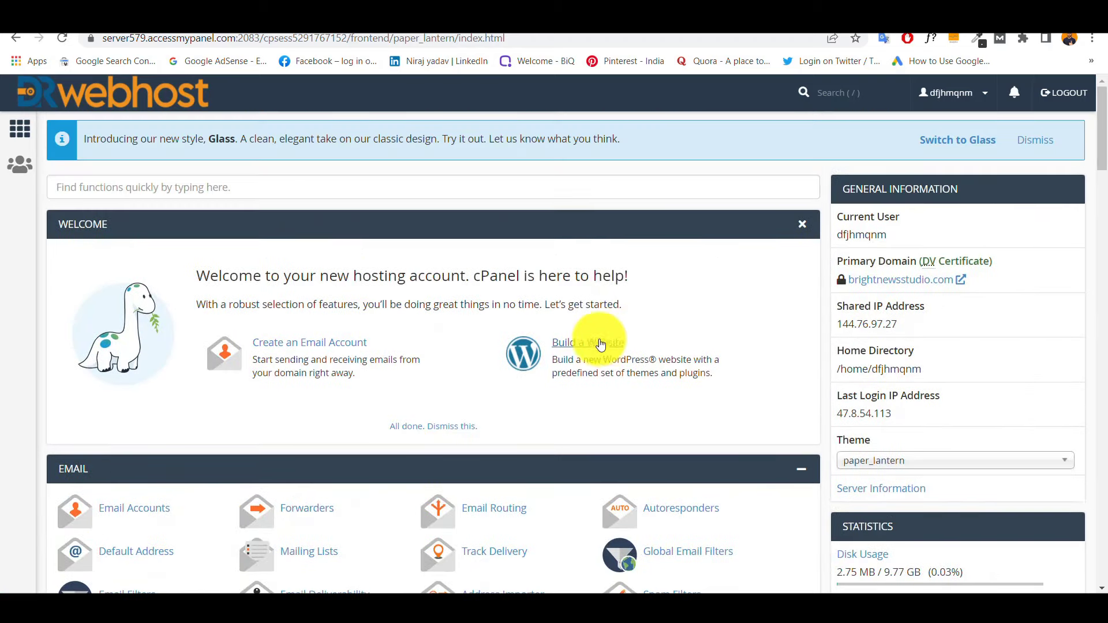
{"action": "left_click", "coordinate": [593, 344]}
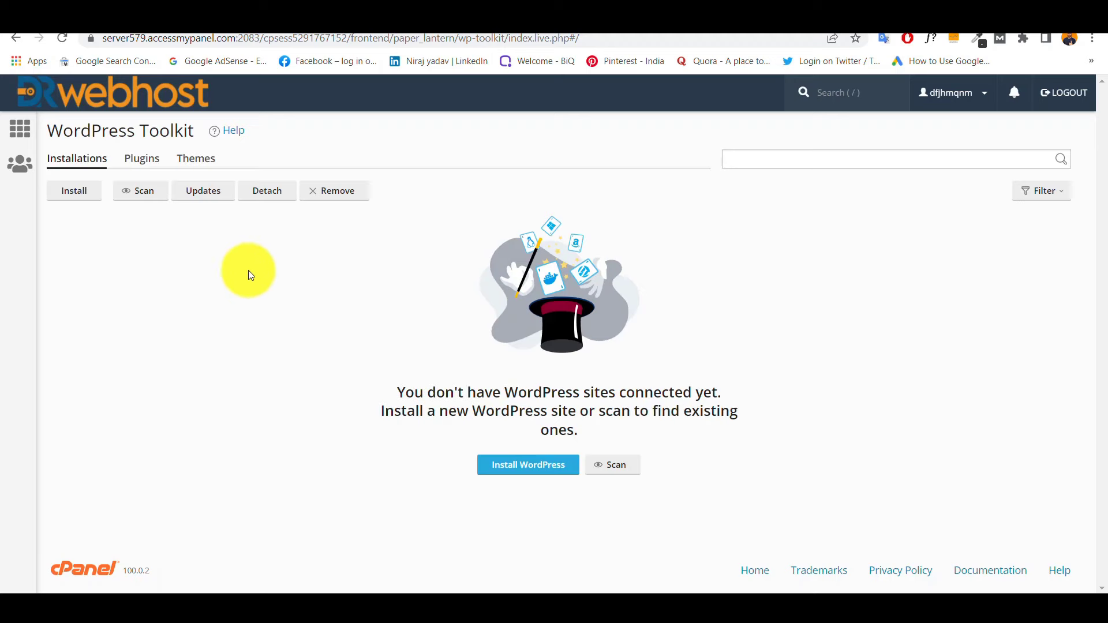
Step: Start a new WordPress install and change the site title to 'Bright News Studio'
{"action": "left_click", "coordinate": [521, 468]}
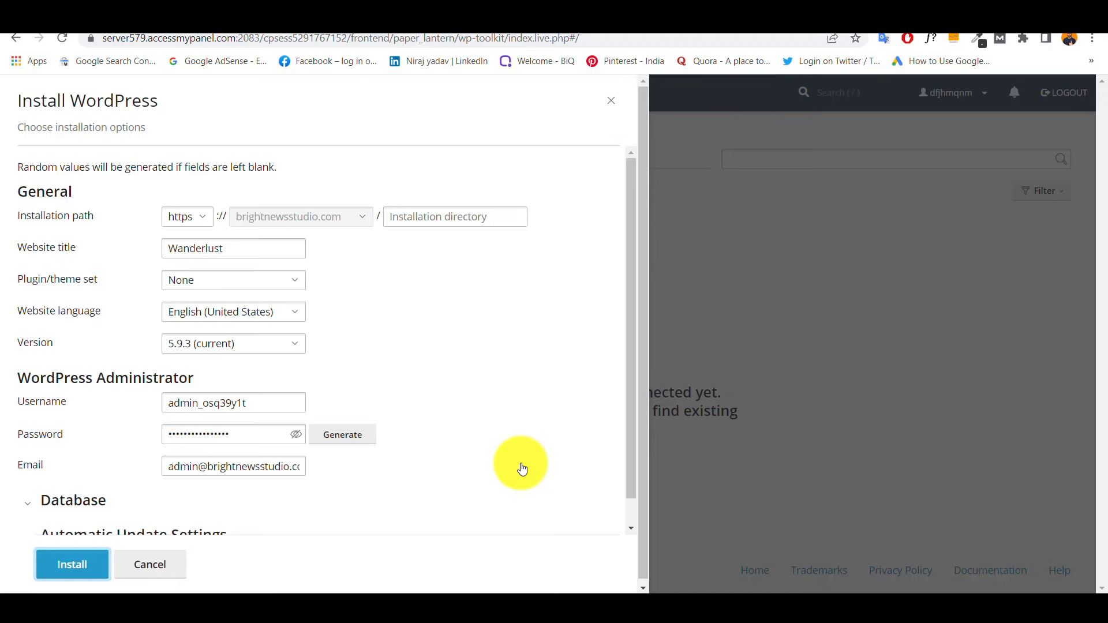
{"action": "left_click", "coordinate": [226, 247]}
{"action": "double_click", "coordinate": [208, 245]}
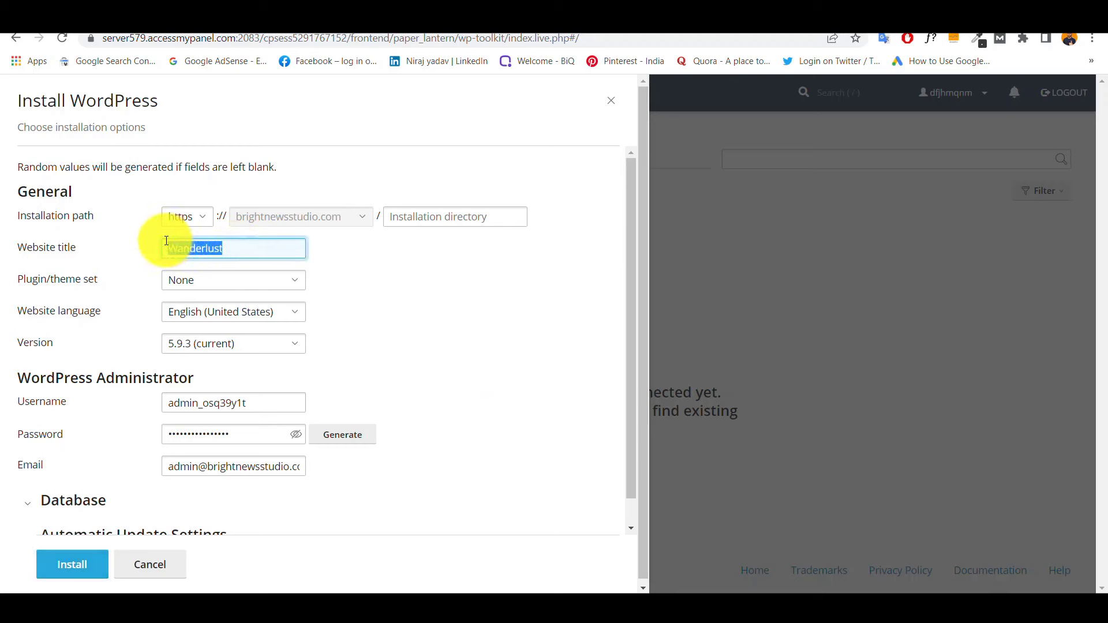
{"action": "key", "text": "BackSpace"}
{"action": "type", "text": "Bright News Studio"}
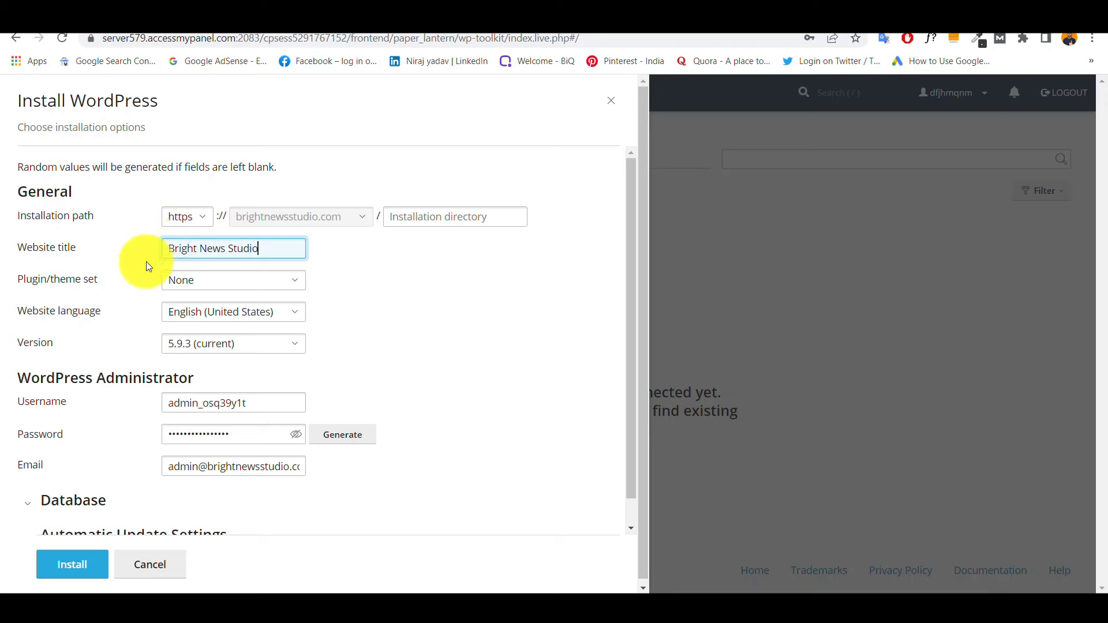
Step: Keep WordPress version 5.9.3 and set the administrator username to 'admin'
{"action": "left_click", "coordinate": [262, 348]}
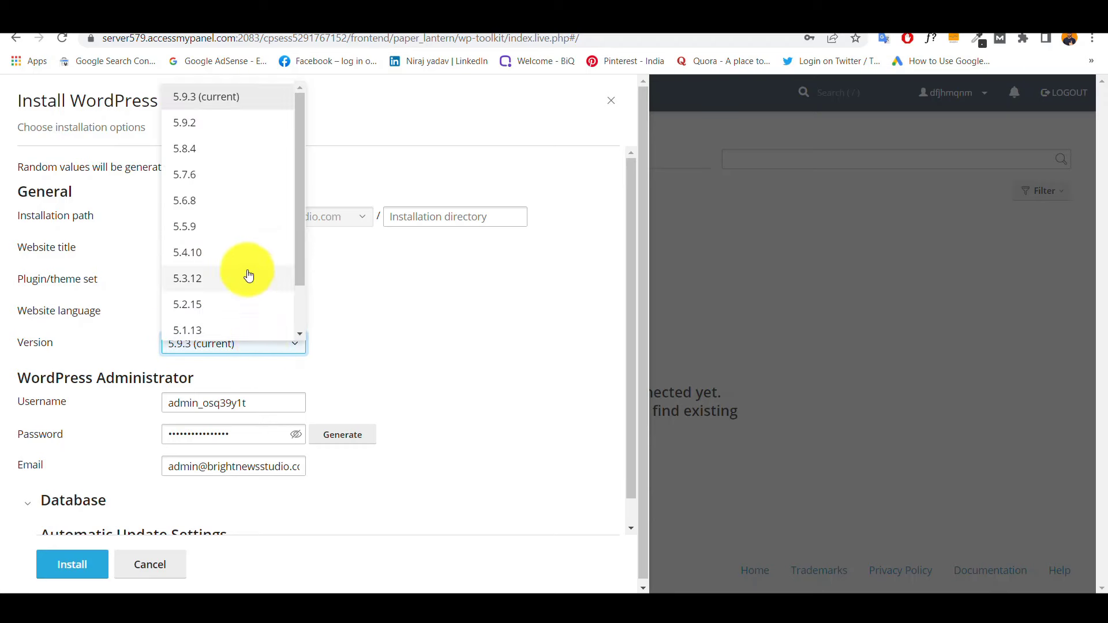
{"action": "scroll", "coordinate": [249, 276], "scroll_direction": "down", "scroll_amount": 1}
{"action": "left_click", "coordinate": [334, 363]}
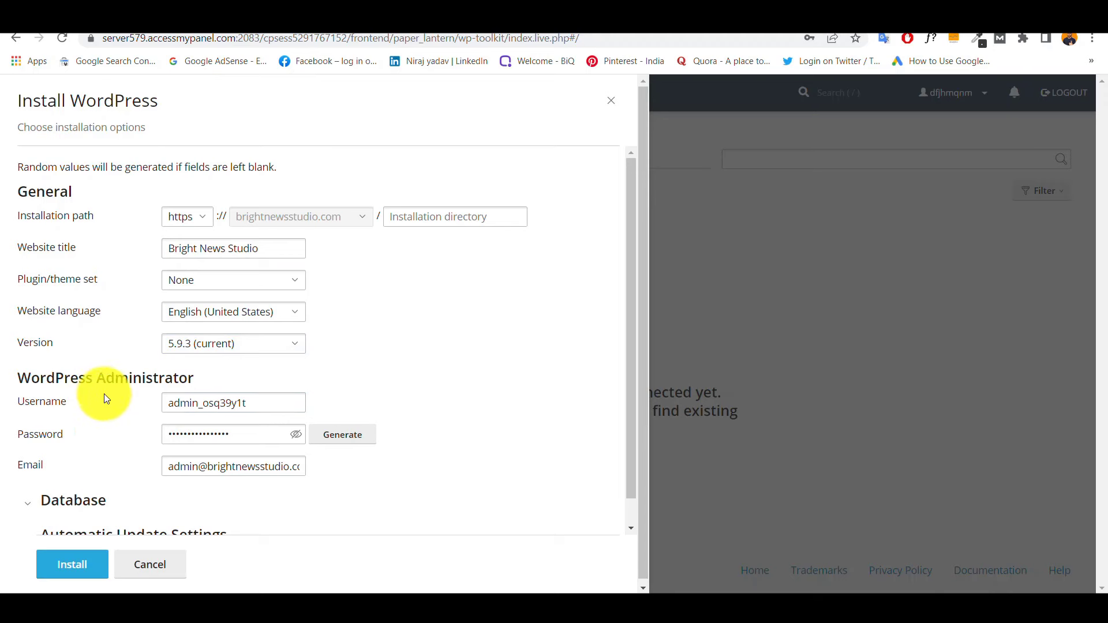
{"action": "left_click", "coordinate": [259, 403]}
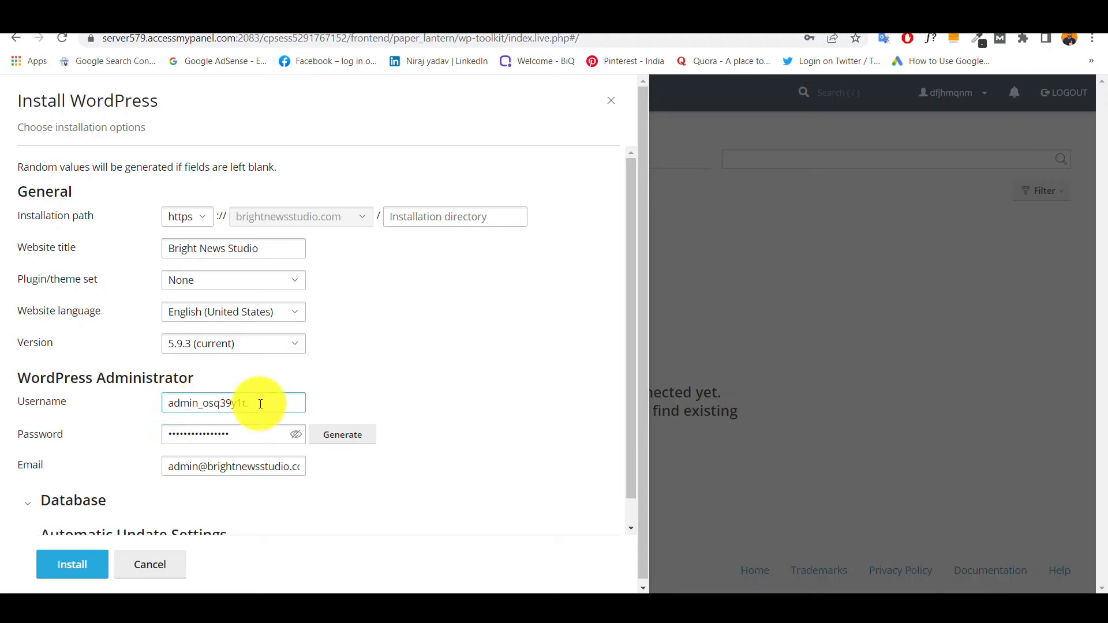
{"action": "left_click", "coordinate": [231, 400]}
{"action": "left_click_drag", "start_coordinate": [230, 401], "coordinate": [147, 399]}
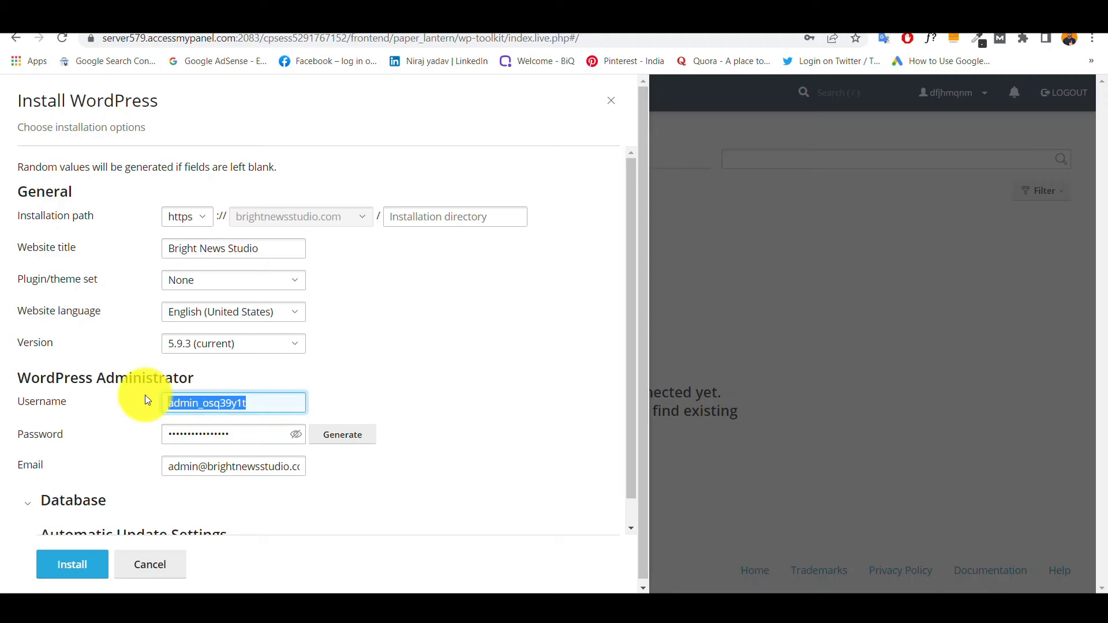
{"action": "key", "text": "BackSpace"}
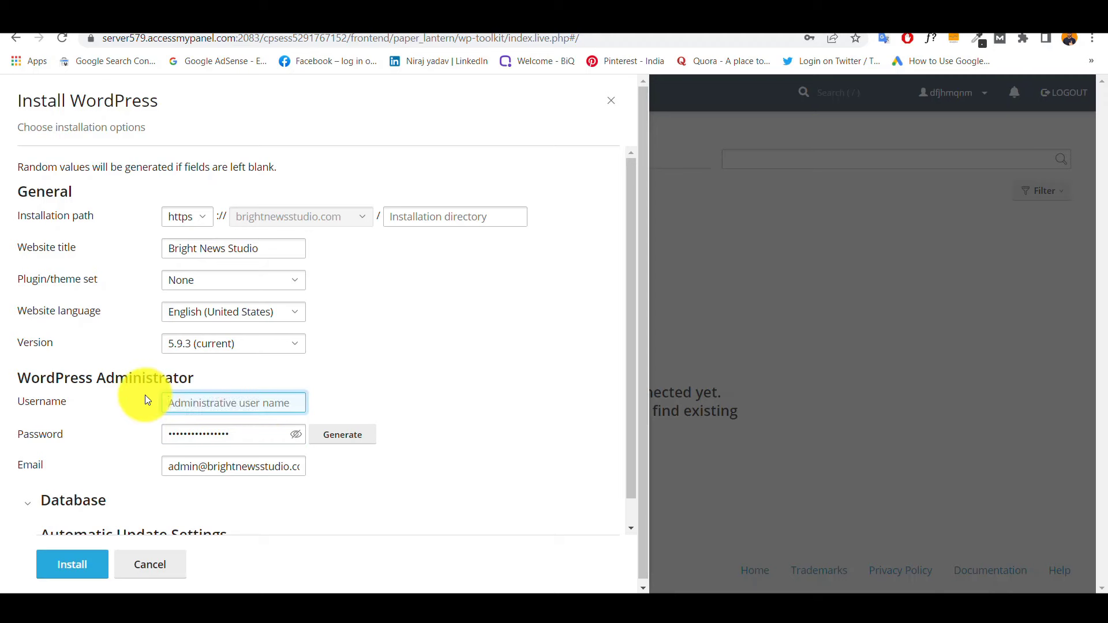
{"action": "type", "text": "admin"}
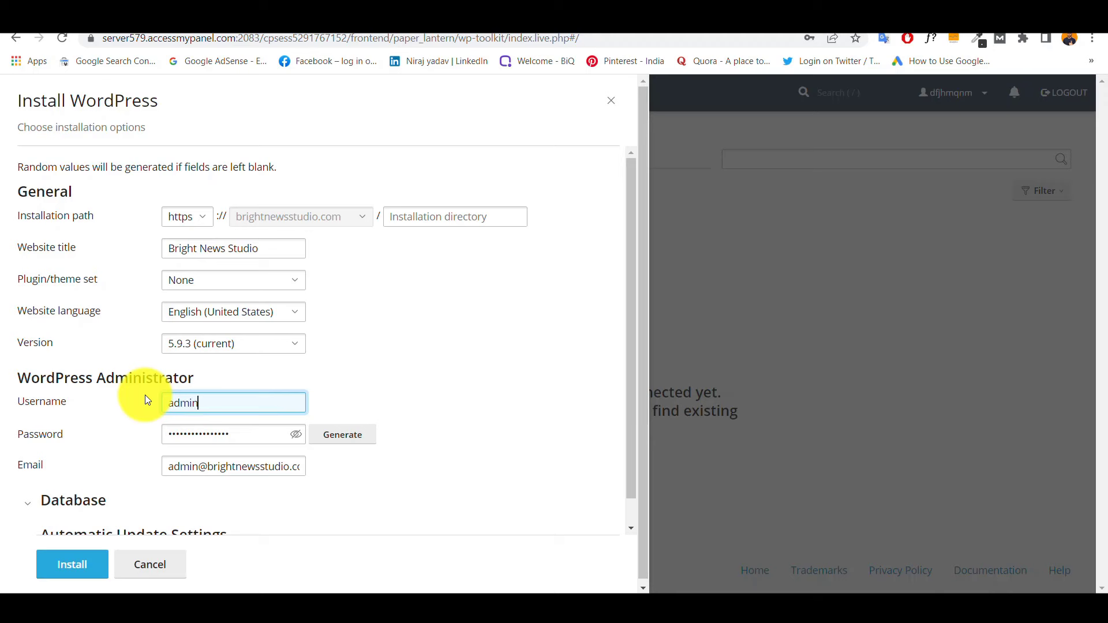
Step: Replace the generated administrator password with a pasted one and start the installation
{"action": "left_click_drag", "start_coordinate": [229, 434], "coordinate": [147, 439]}
{"action": "key", "text": "ctrl+v"}
{"action": "left_click", "coordinate": [409, 390]}
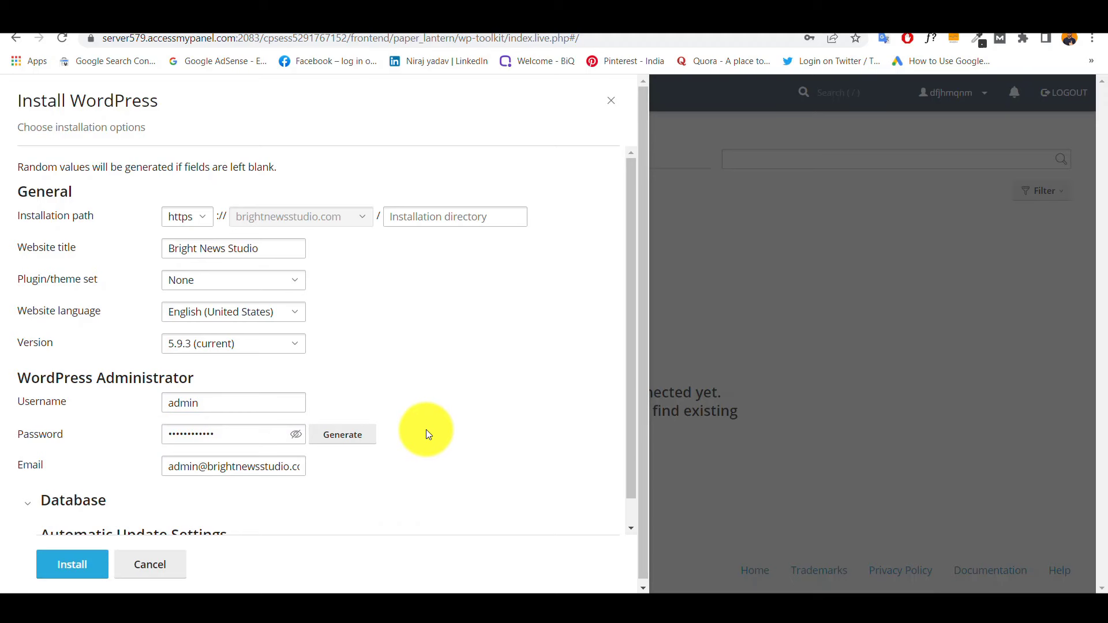
{"action": "scroll", "coordinate": [428, 433], "scroll_direction": "down", "scroll_amount": 1}
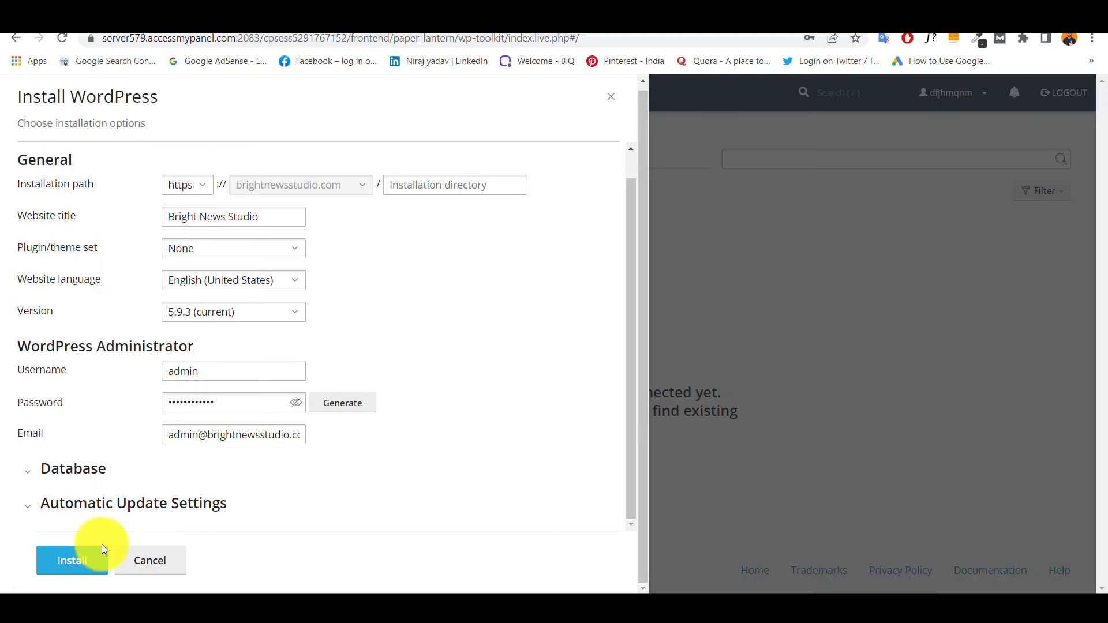
{"action": "left_click", "coordinate": [70, 562]}
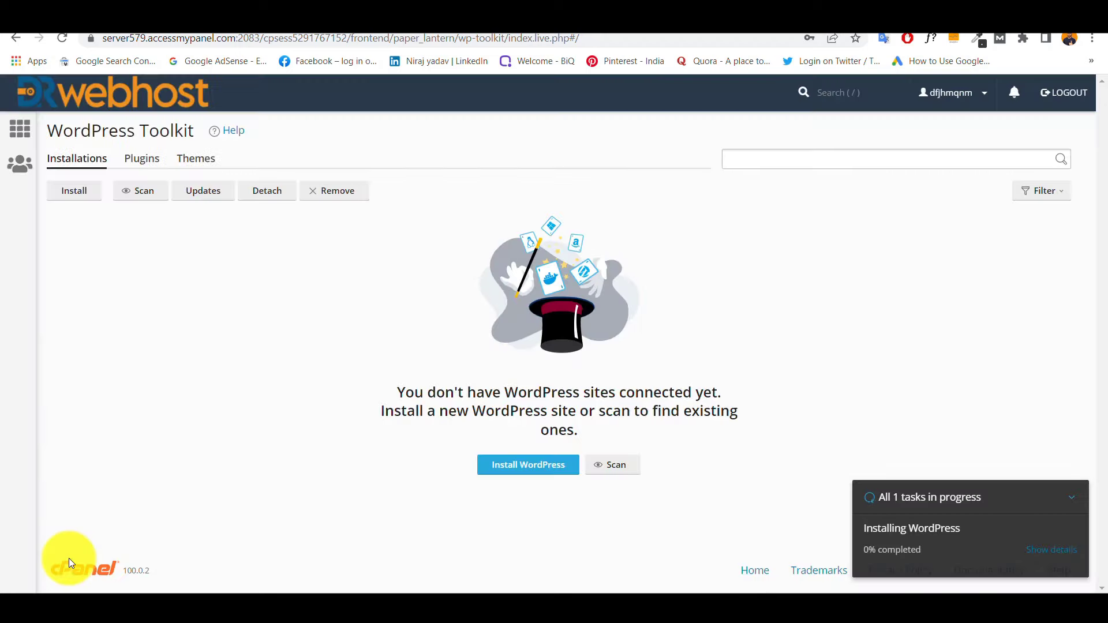
Step: Follow the install progress, close the completed-task notice, and decline plugins with No, thanks
{"action": "left_click", "coordinate": [1047, 551]}
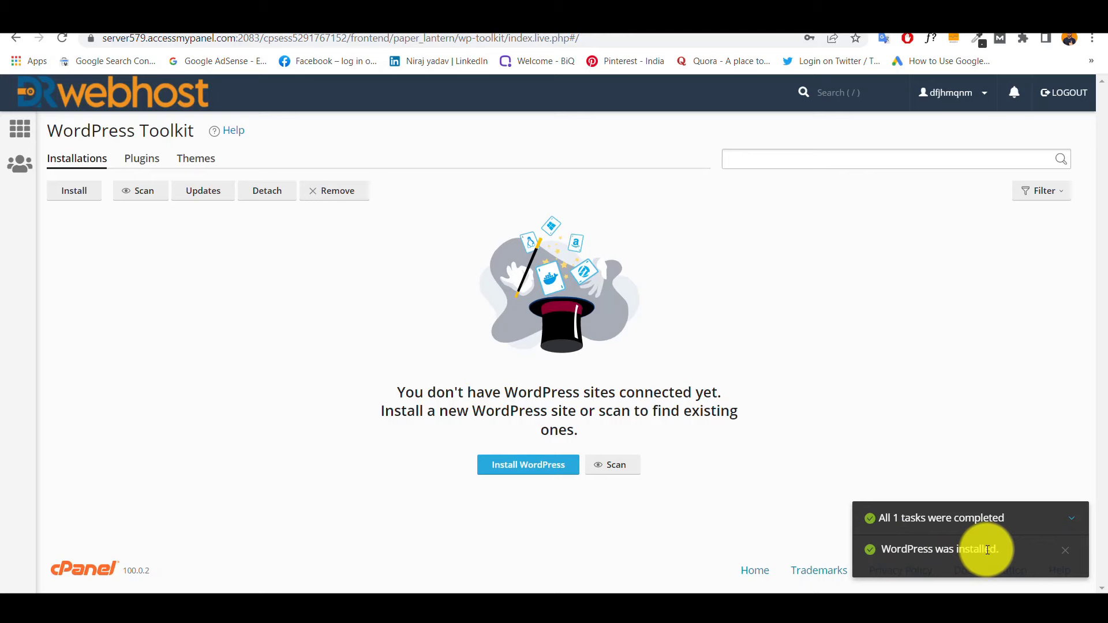
{"action": "left_click", "coordinate": [1065, 556]}
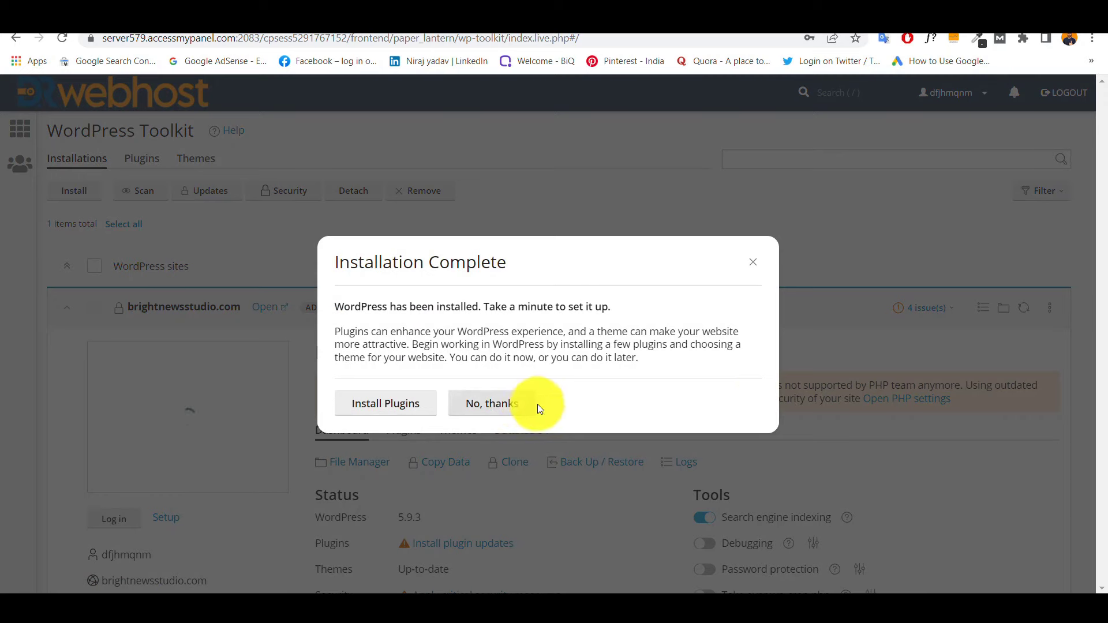
{"action": "left_click", "coordinate": [499, 410]}
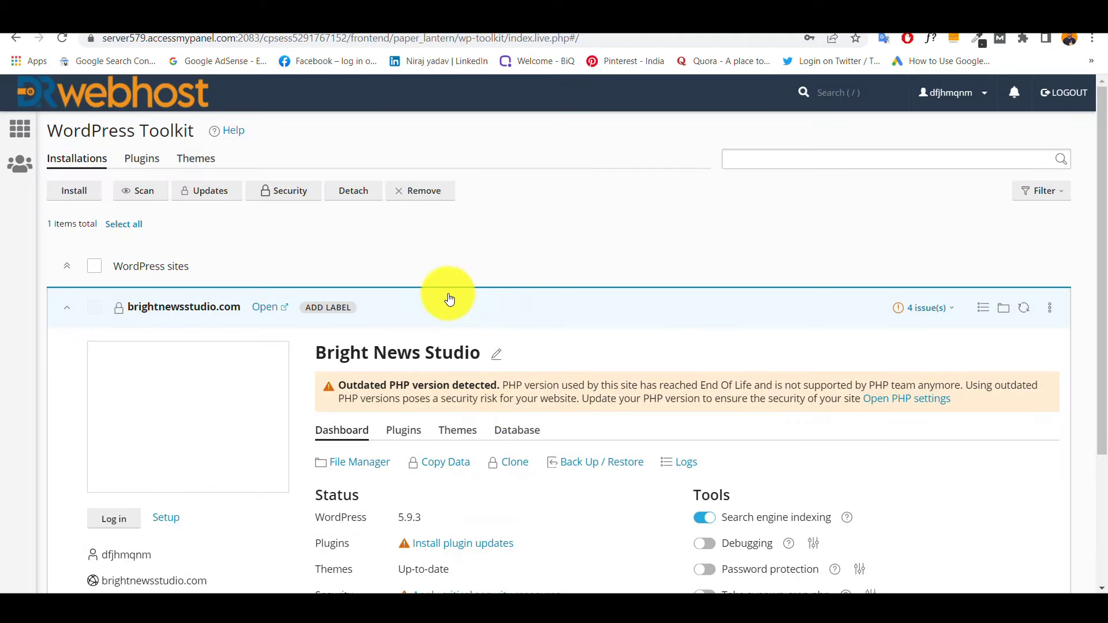
Step: View the brightnewsstudio.com front page with its Hello world! post, then return to the toolkit
{"action": "left_click", "coordinate": [272, 314]}
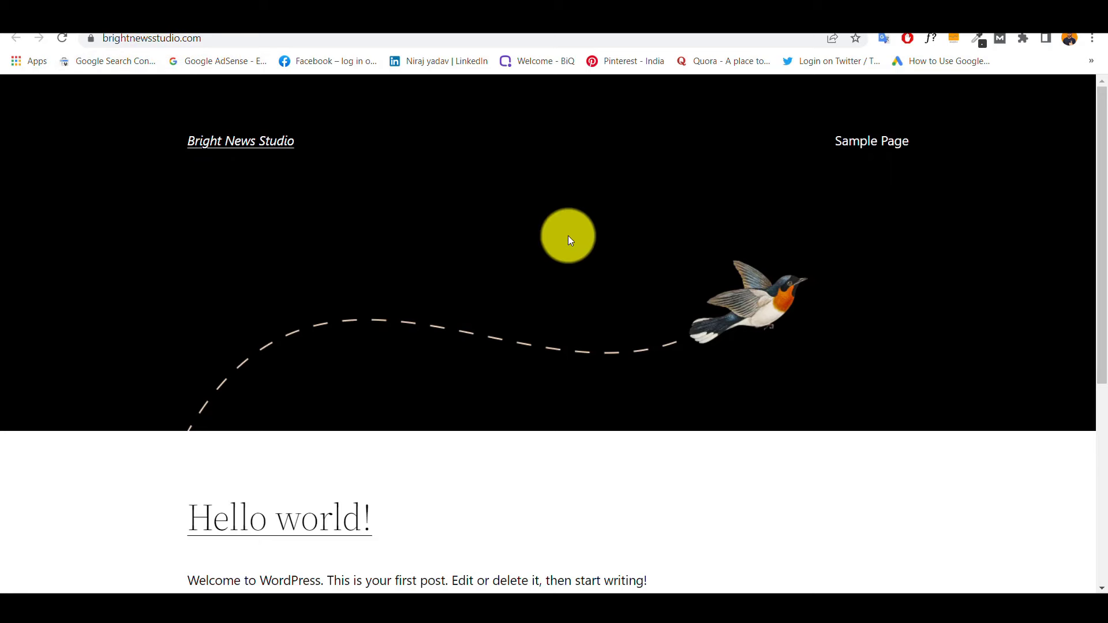
{"action": "scroll", "coordinate": [570, 240], "scroll_direction": "down", "scroll_amount": 5}
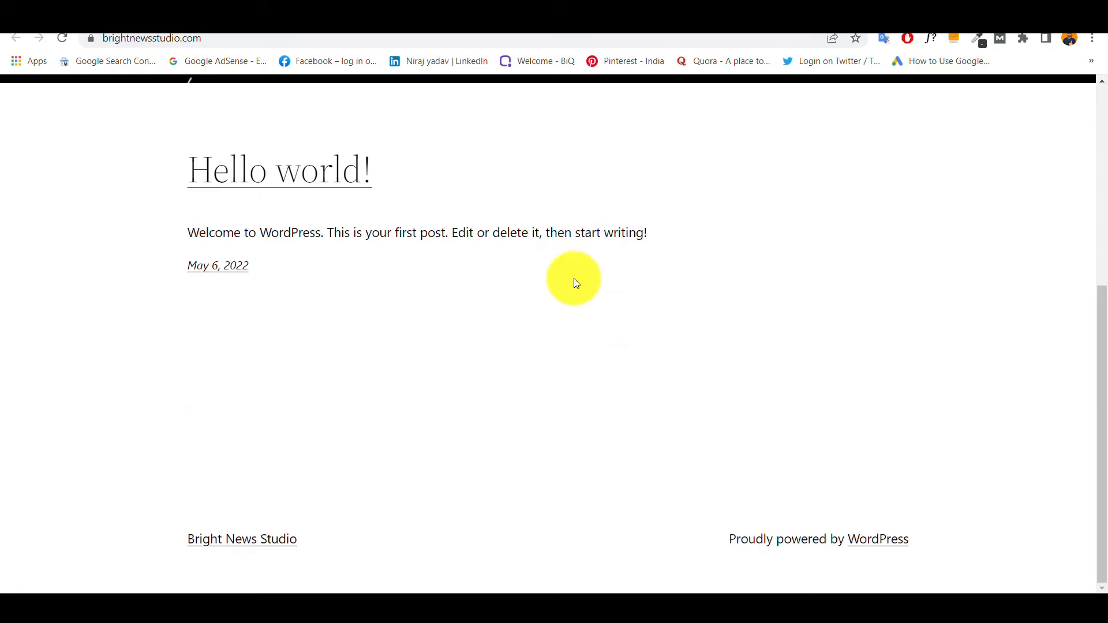
{"action": "scroll", "coordinate": [581, 335], "scroll_direction": "up", "scroll_amount": 5}
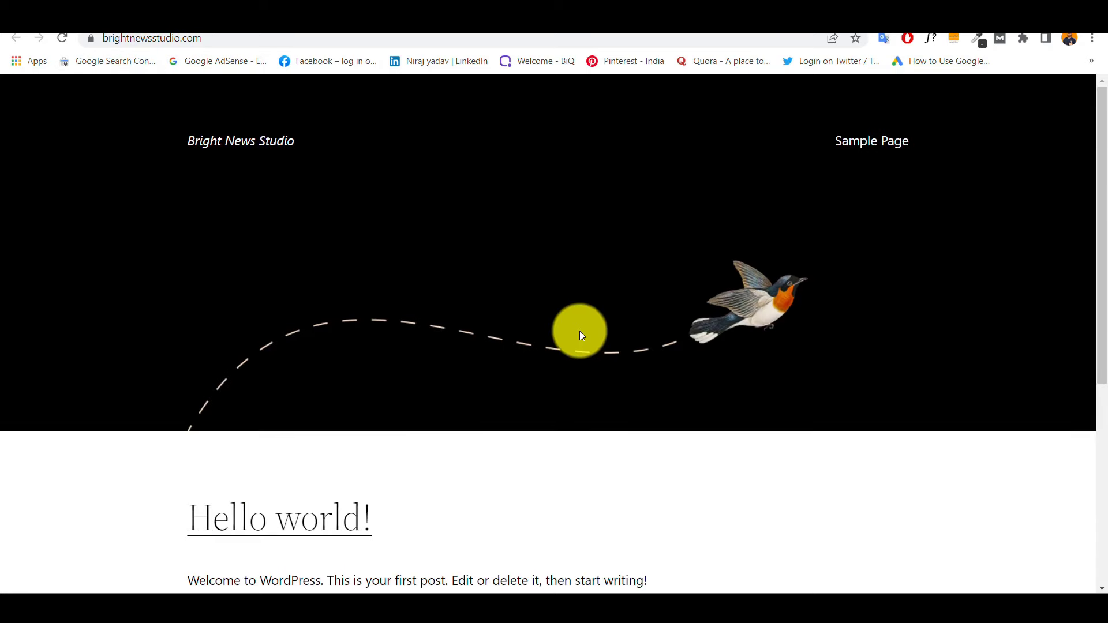
{"action": "scroll", "coordinate": [579, 331], "scroll_direction": "down", "scroll_amount": 5}
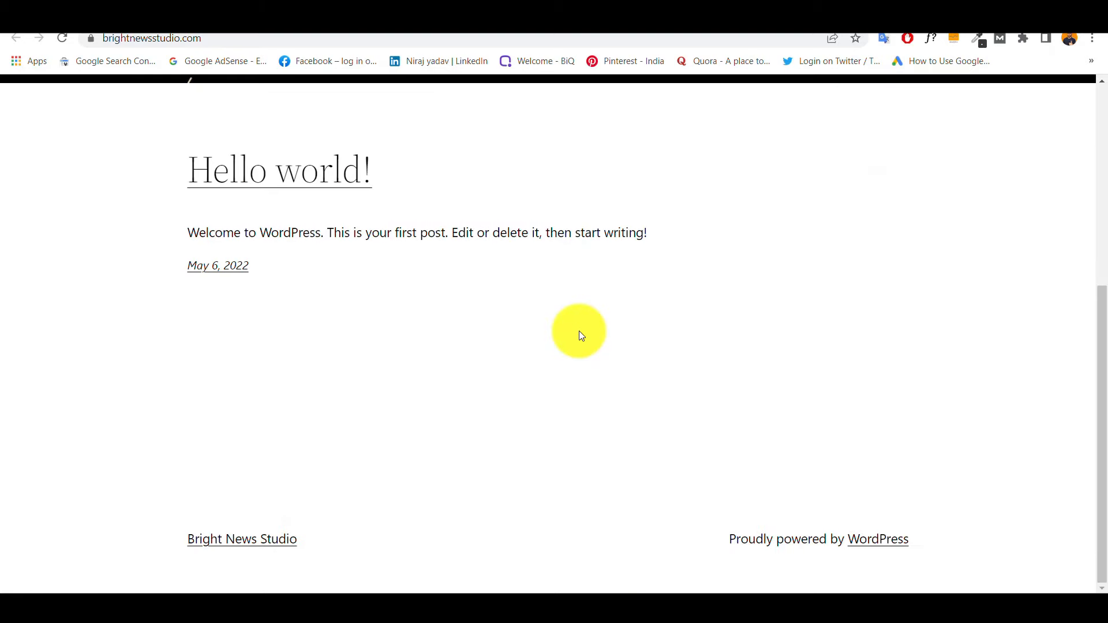
{"action": "scroll", "coordinate": [580, 330], "scroll_direction": "up", "scroll_amount": 5}
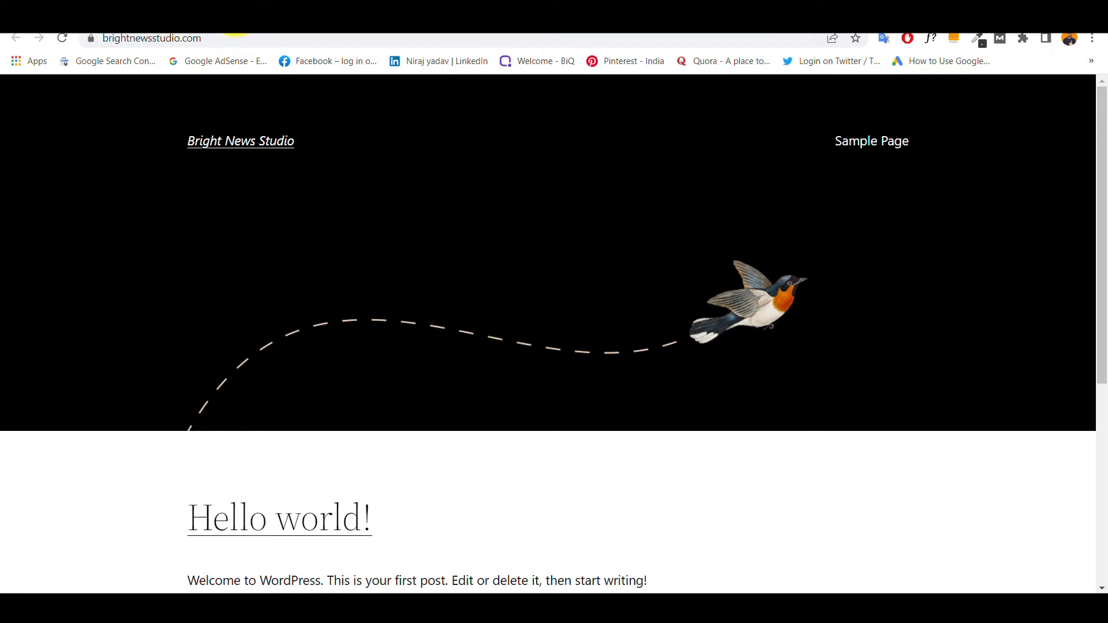
{"action": "left_click", "coordinate": [236, 33]}
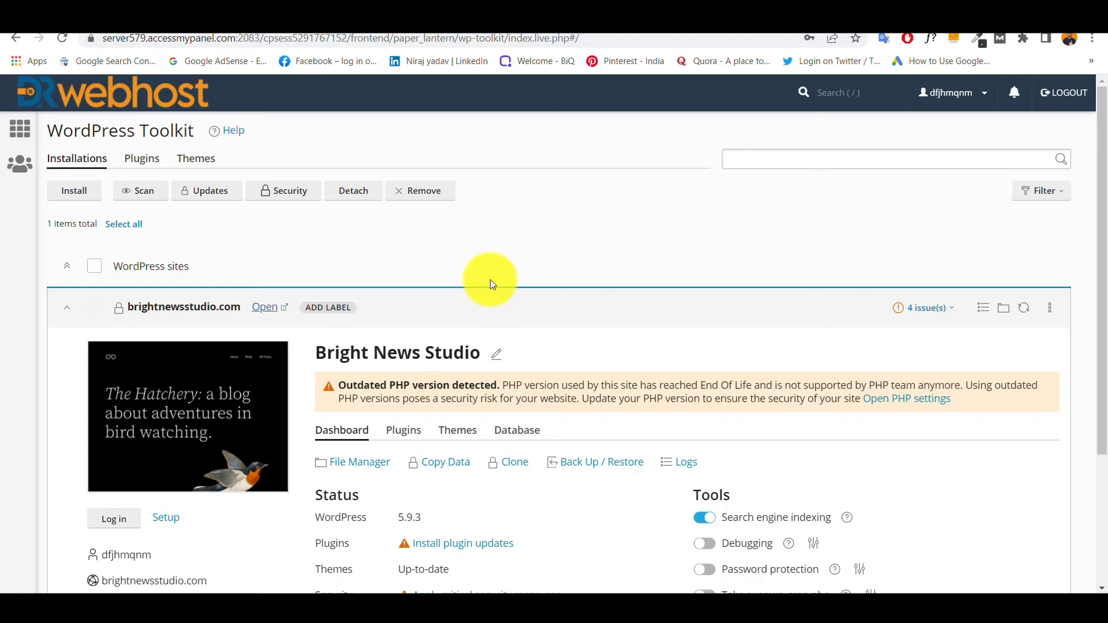
{"action": "scroll", "coordinate": [490, 279], "scroll_direction": "down", "scroll_amount": 3}
Step: Load brightnewsstudio.com/wp-admin in the site tab to reach the WordPress login
{"action": "left_click", "coordinate": [221, 34]}
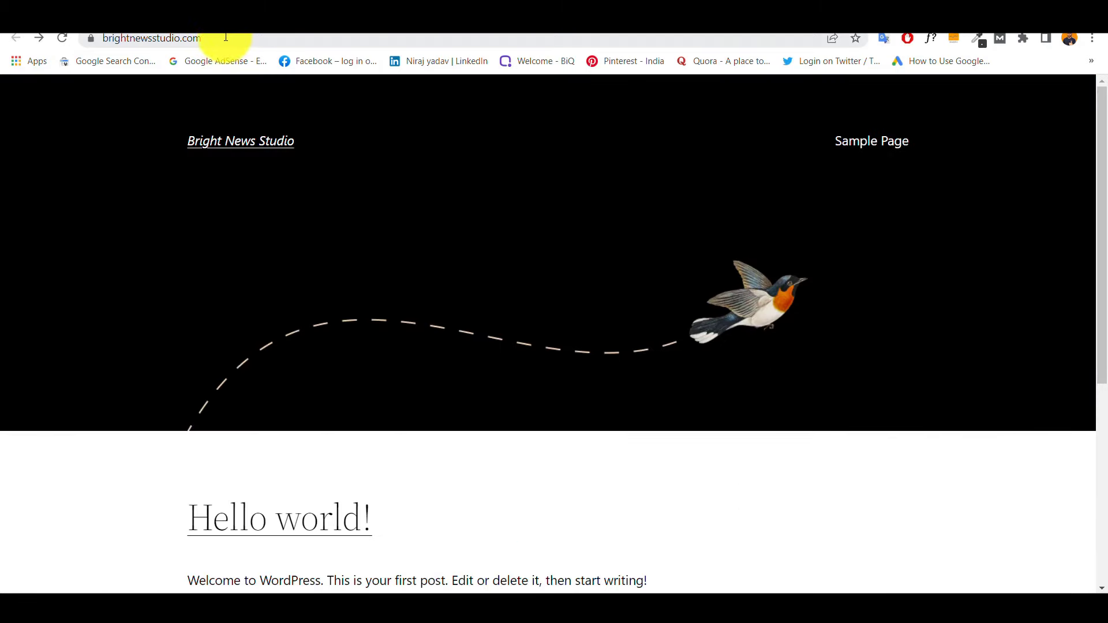
{"action": "left_click", "coordinate": [219, 38]}
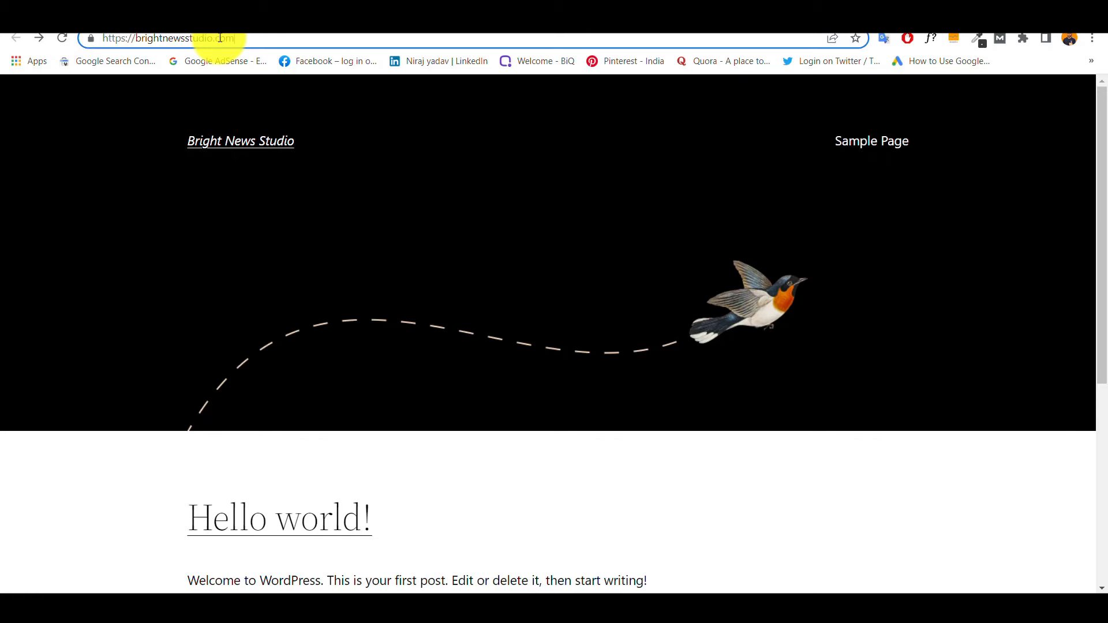
{"action": "type", "text": "/"}
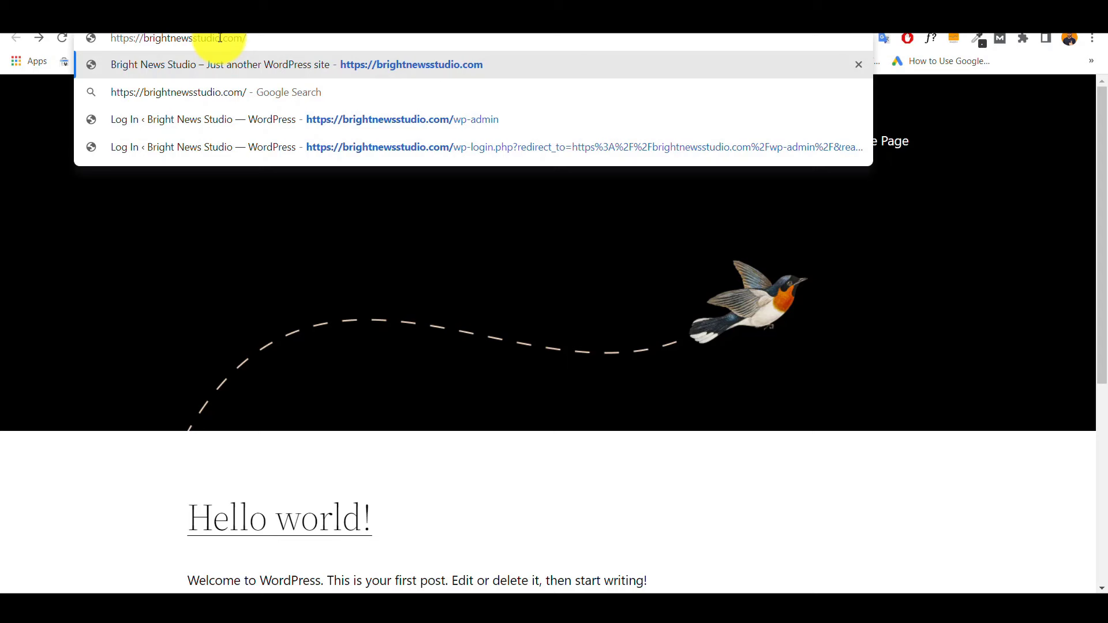
{"action": "type", "text": "wp"}
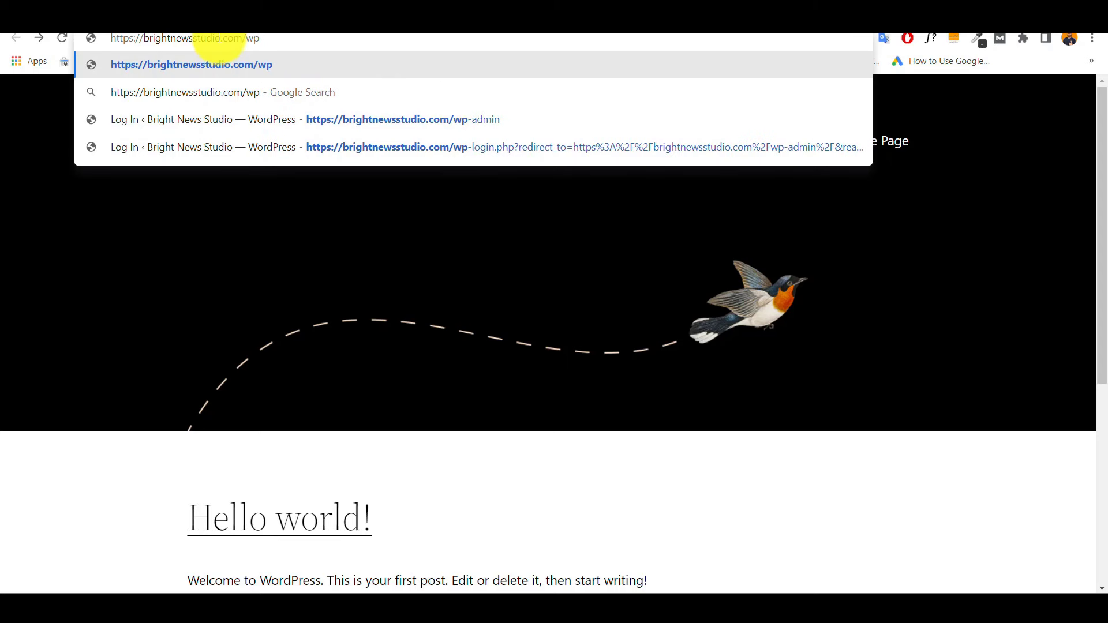
{"action": "type", "text": "-admin"}
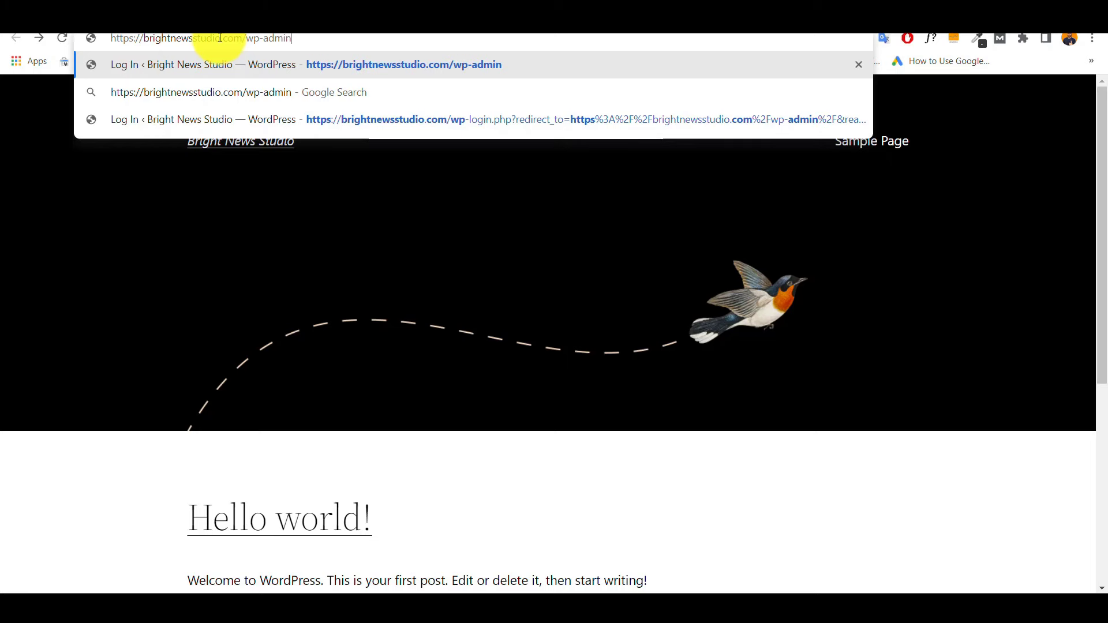
{"action": "key", "text": "Return"}
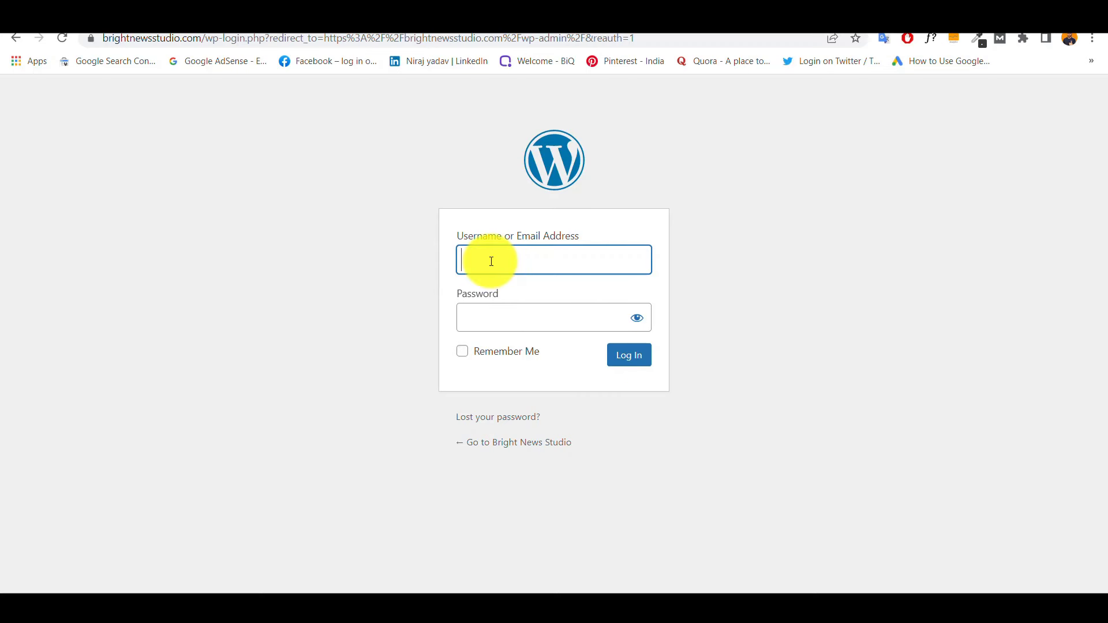
Step: Log in with the saved admin credentials, refuse password saving, and dismiss the Welcome banner
{"action": "left_click", "coordinate": [583, 281]}
{"action": "left_click", "coordinate": [636, 362]}
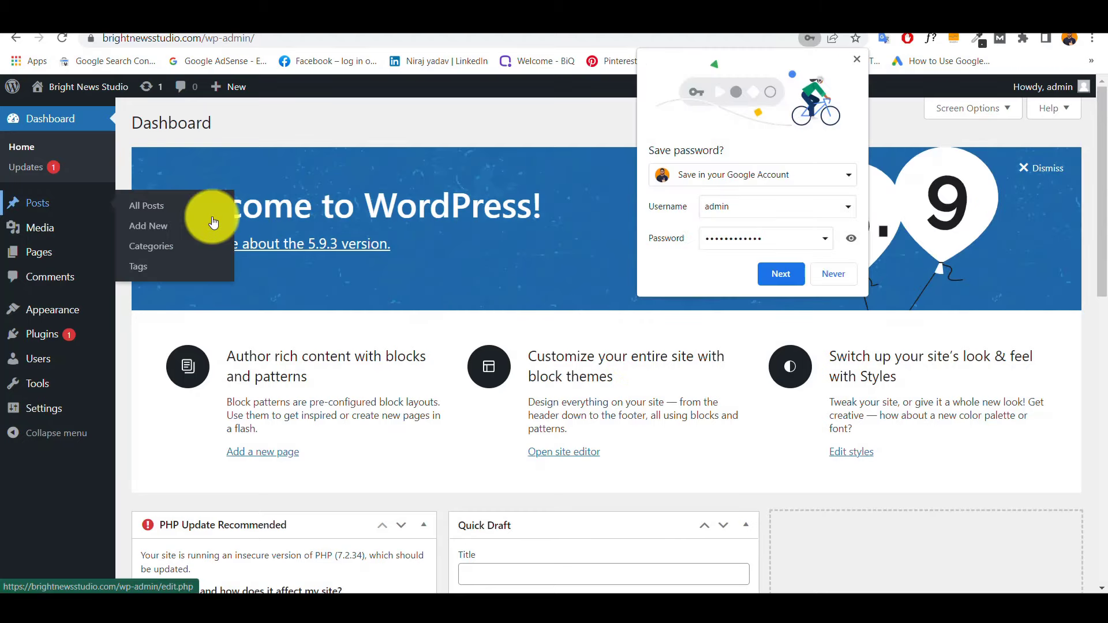
{"action": "left_click", "coordinate": [842, 275]}
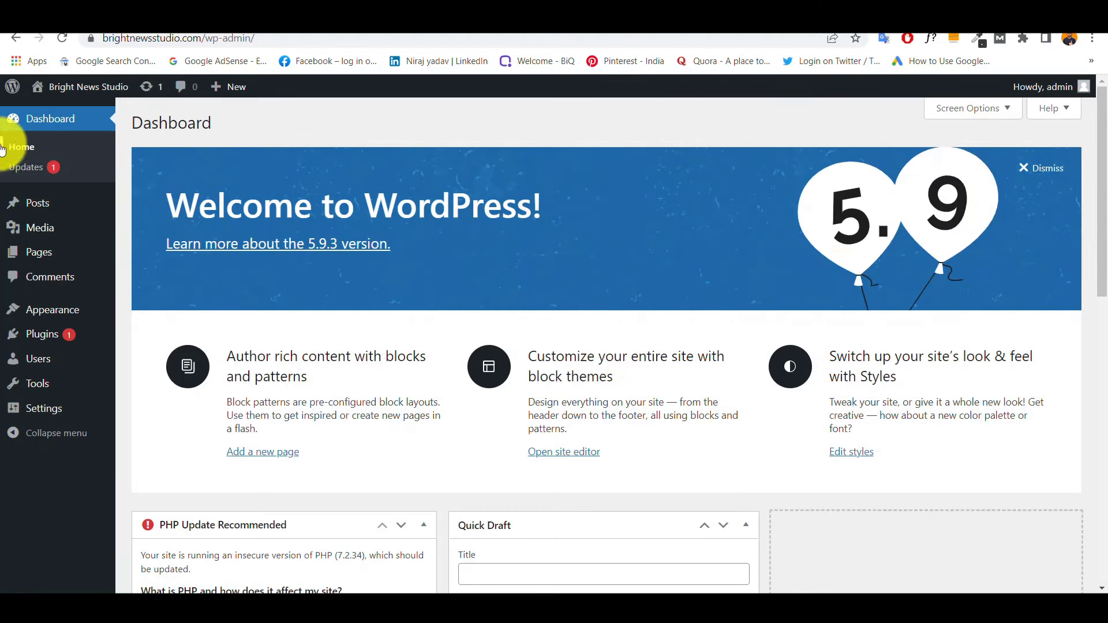
{"action": "left_click", "coordinate": [1049, 169]}
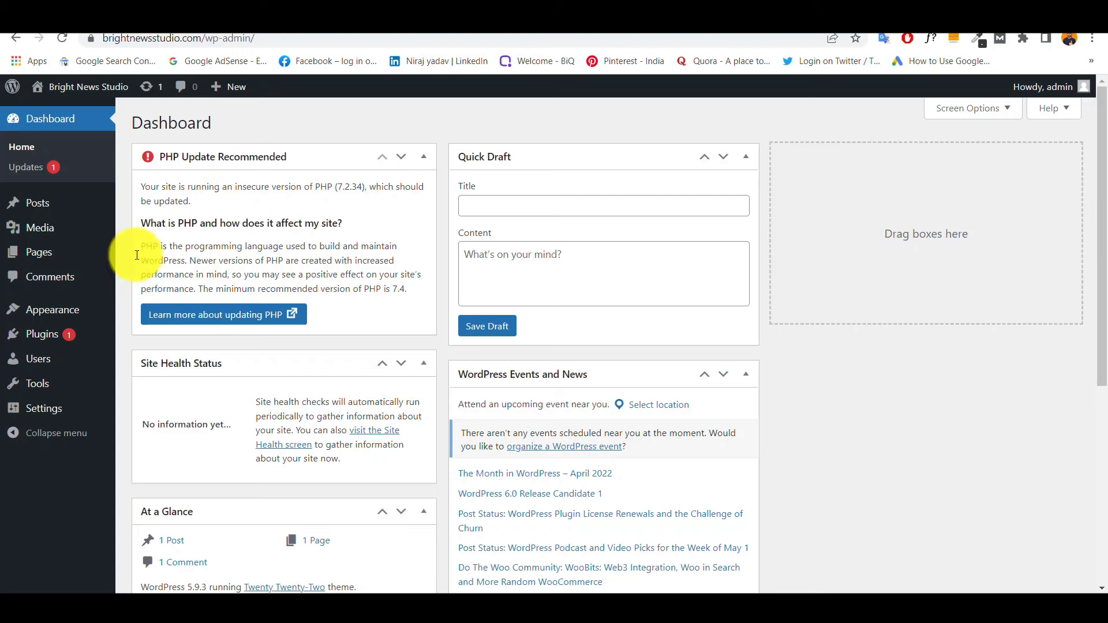
Step: Select Newspaper-11.zip in the Upload Theme form under Appearance > Themes > Add New
{"action": "mouse_move", "coordinate": [26, 314]}
{"action": "left_click", "coordinate": [154, 314]}
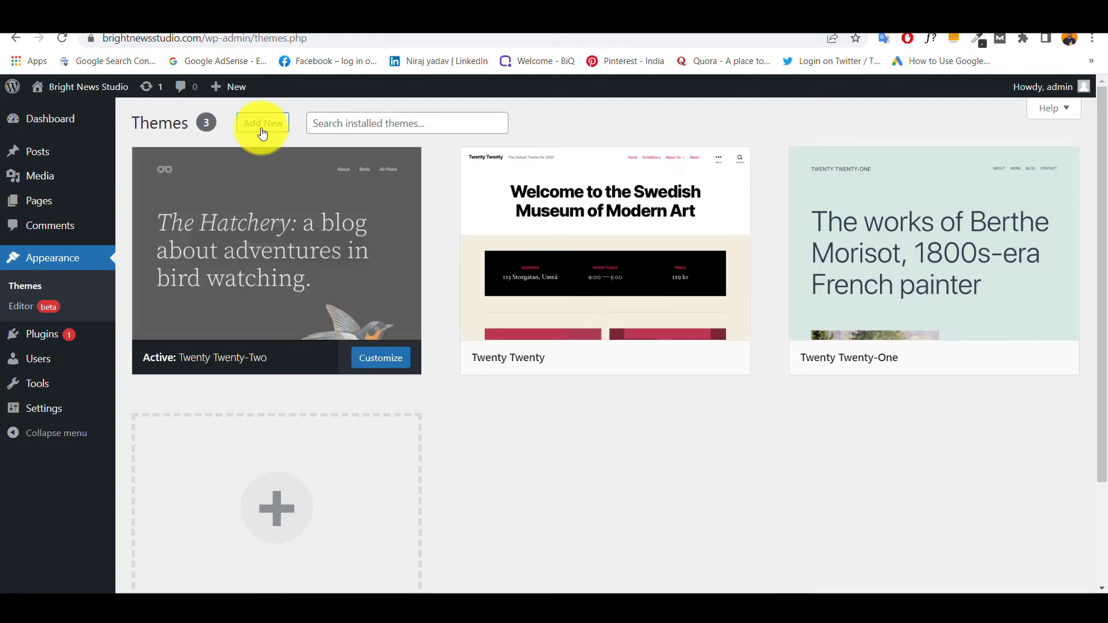
{"action": "left_click", "coordinate": [262, 130]}
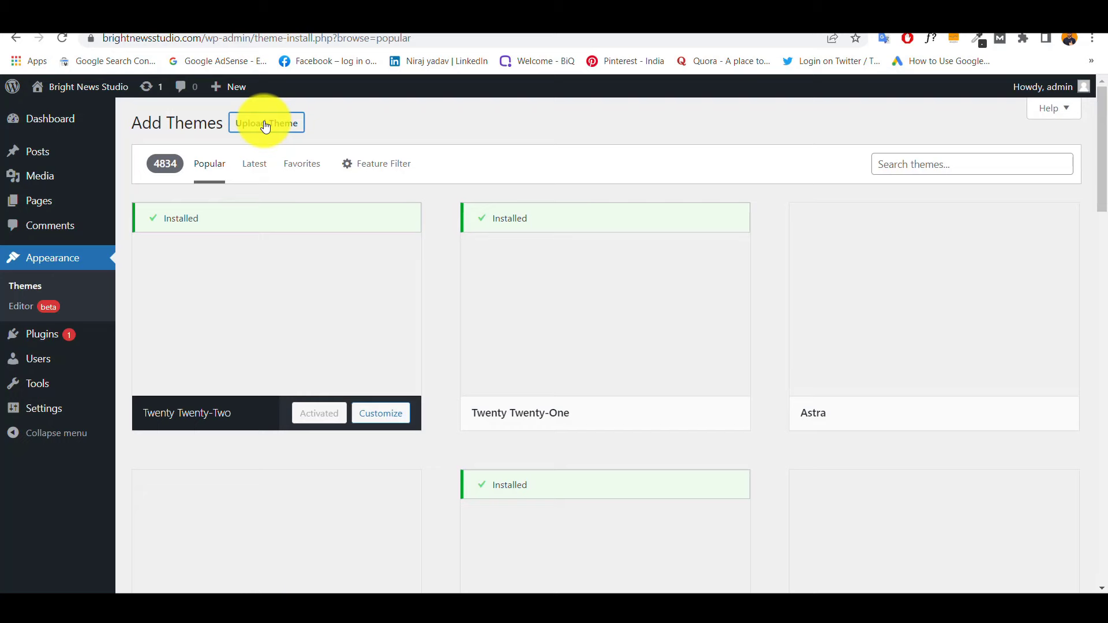
{"action": "left_click", "coordinate": [265, 123]}
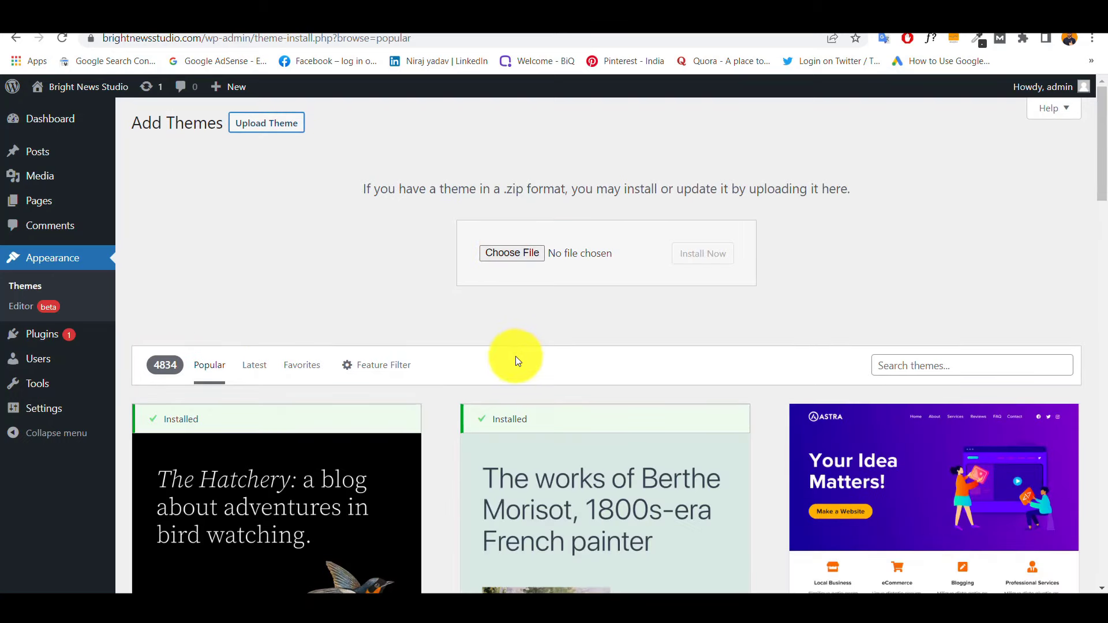
{"action": "scroll", "coordinate": [728, 328], "scroll_direction": "down", "scroll_amount": 5}
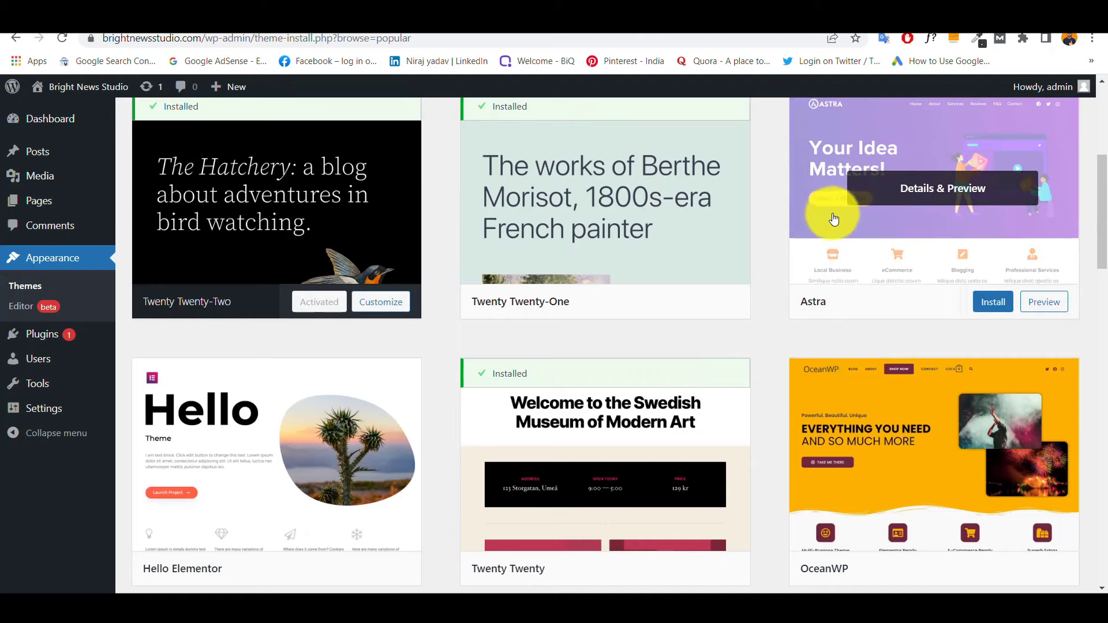
{"action": "scroll", "coordinate": [620, 409], "scroll_direction": "down", "scroll_amount": 5}
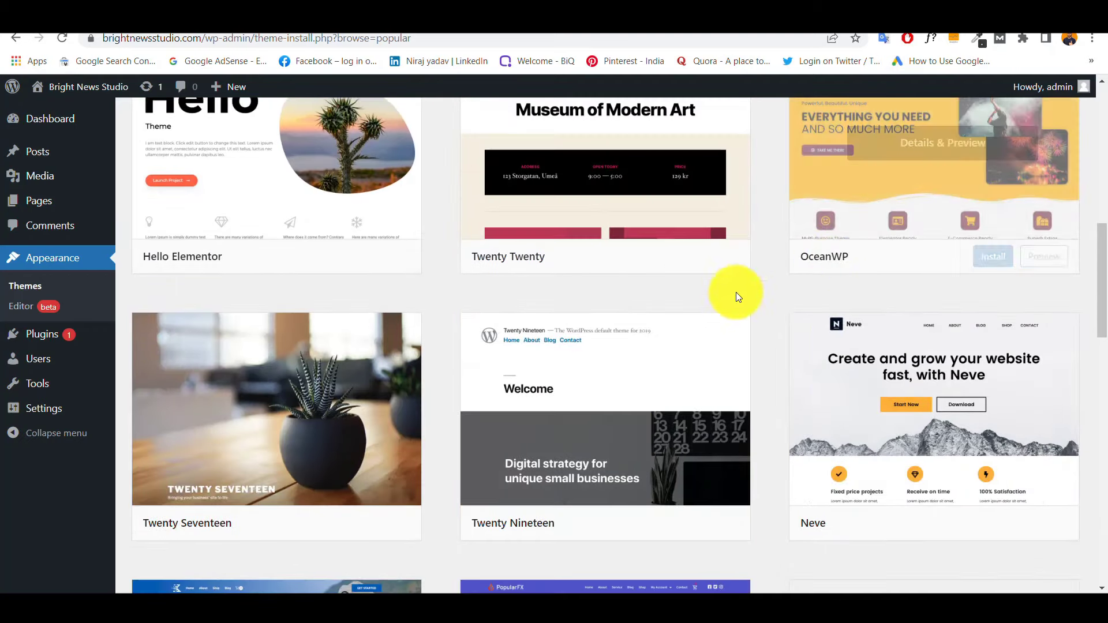
{"action": "scroll", "coordinate": [582, 388], "scroll_direction": "down", "scroll_amount": 5}
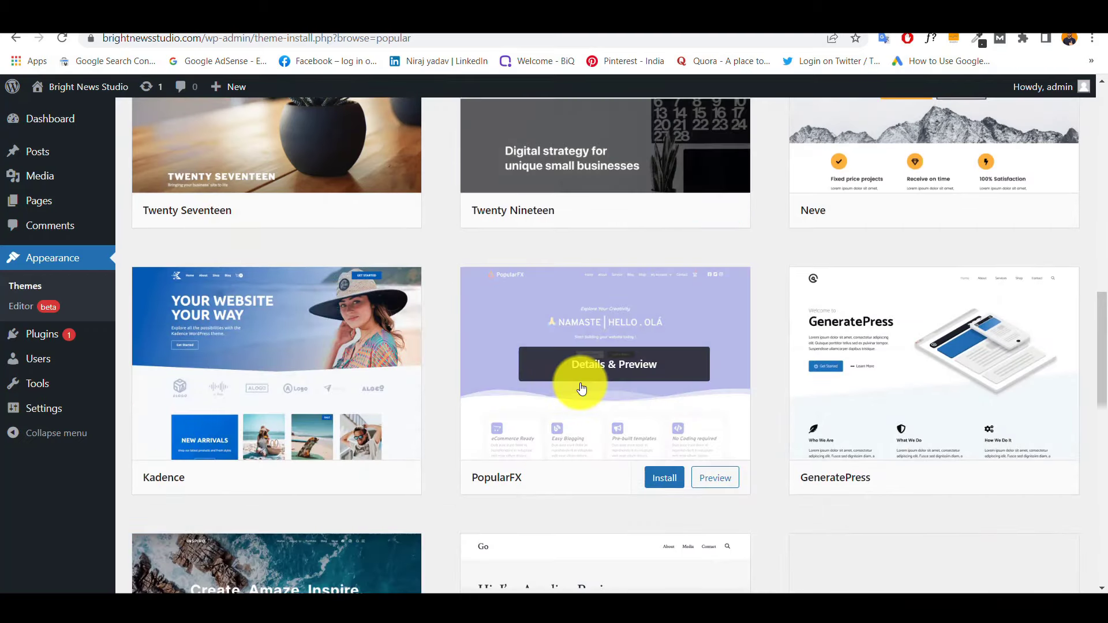
{"action": "scroll", "coordinate": [582, 404], "scroll_direction": "down", "scroll_amount": 5}
{"action": "scroll", "coordinate": [581, 403], "scroll_direction": "up", "scroll_amount": 20}
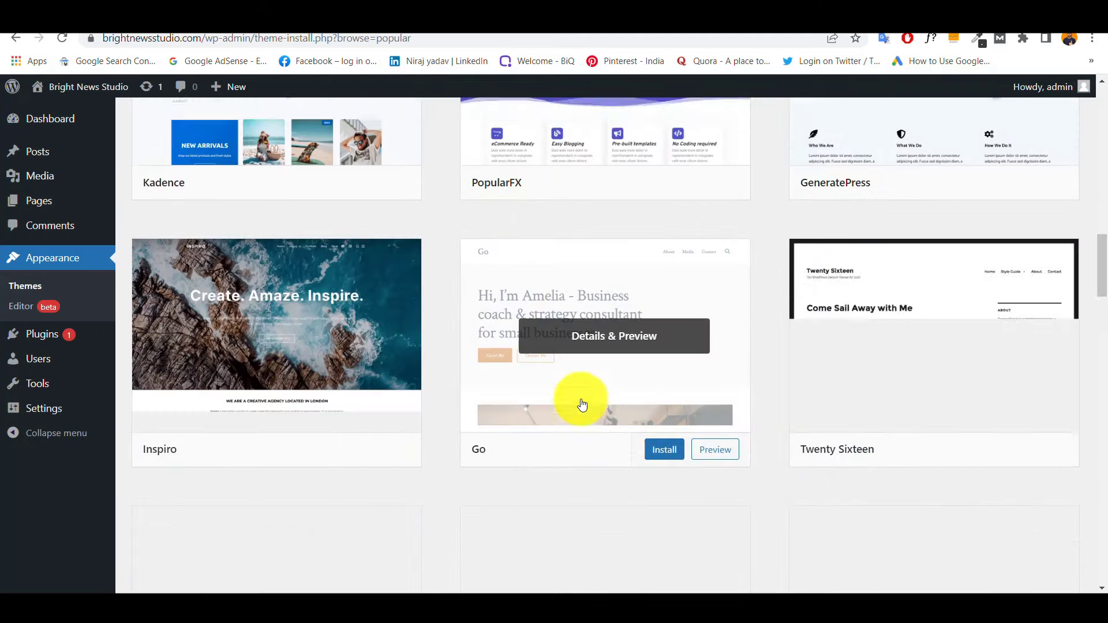
{"action": "left_click", "coordinate": [511, 254]}
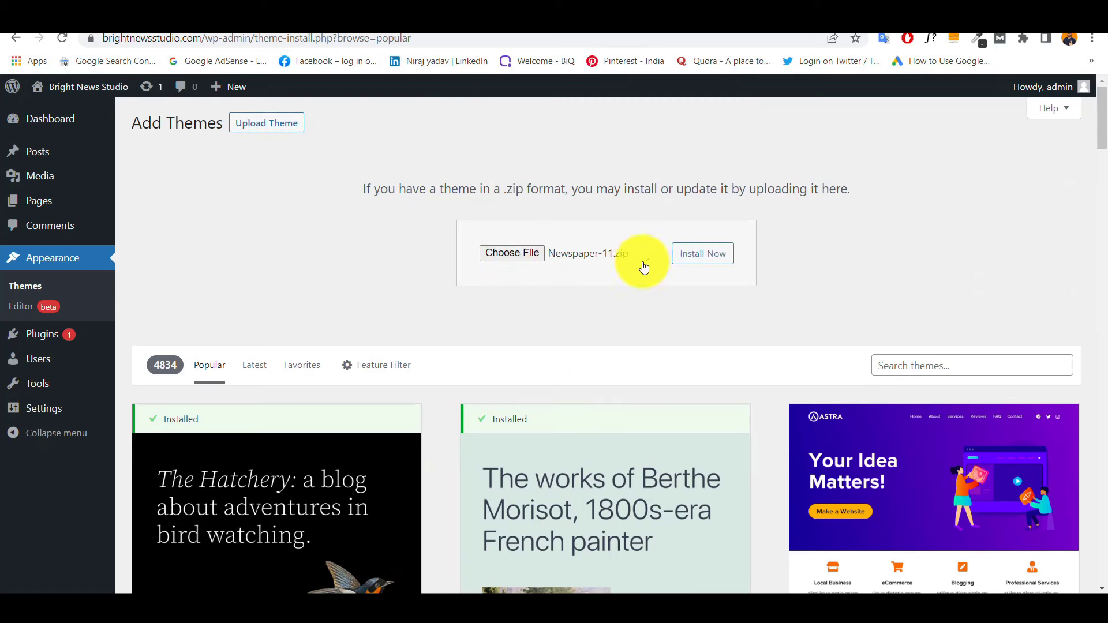
Step: Install and activate the Newspaper-11 theme, then review the four uninstalled tagDiv plugins
{"action": "left_click", "coordinate": [707, 259]}
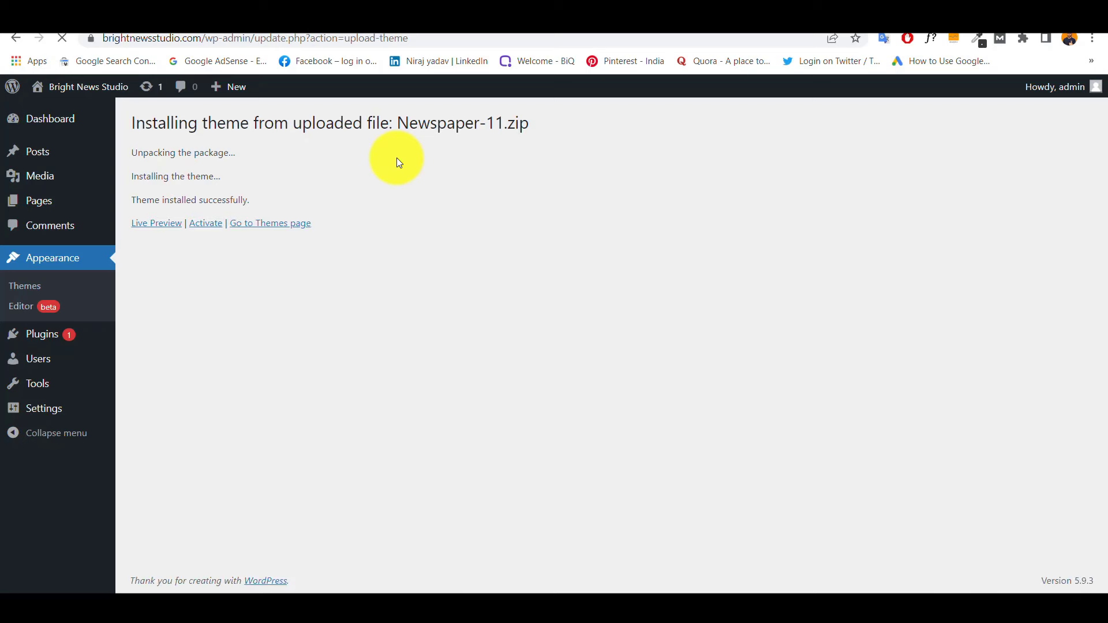
{"action": "left_click", "coordinate": [209, 225]}
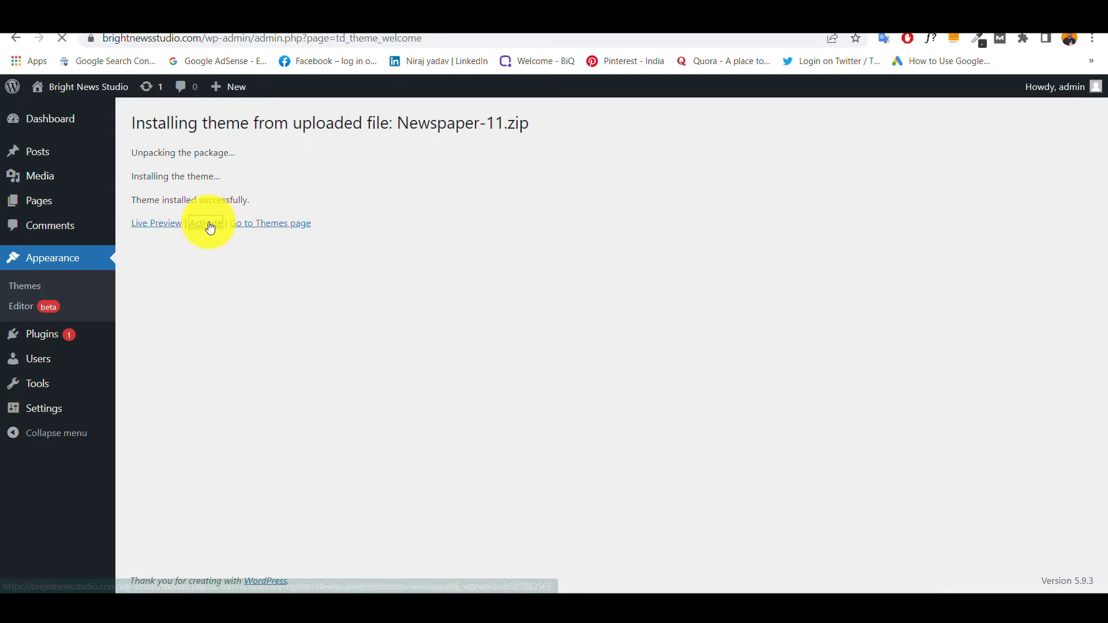
{"action": "scroll", "coordinate": [427, 312], "scroll_direction": "down", "scroll_amount": 5}
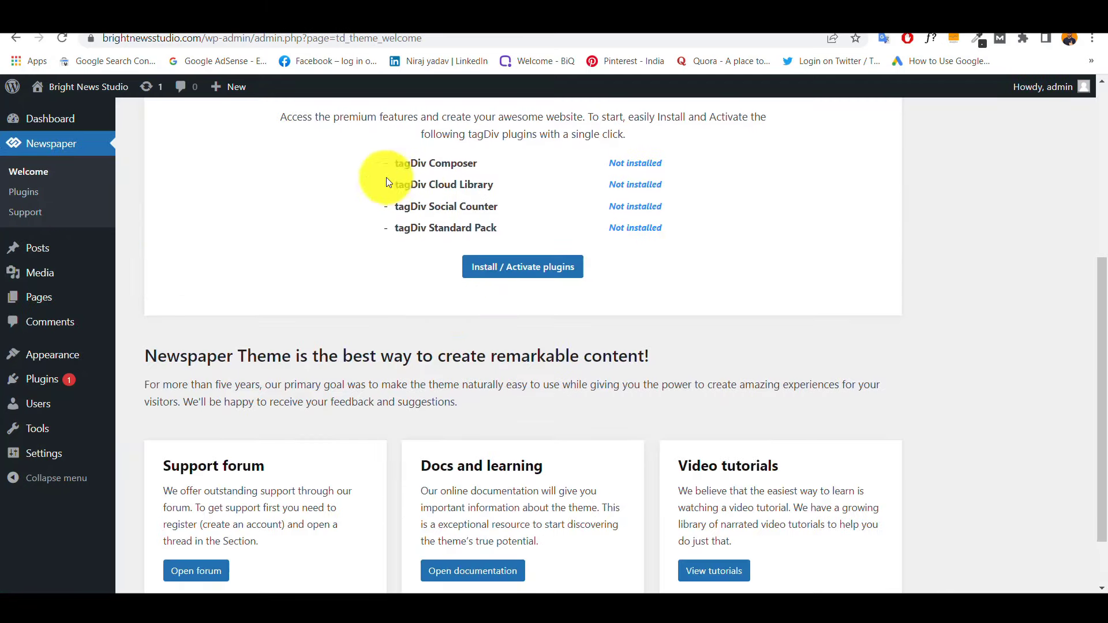
Step: Install and activate the bundled tagDiv plugins, then view the Newspaper Plugins page
{"action": "left_click", "coordinate": [515, 267]}
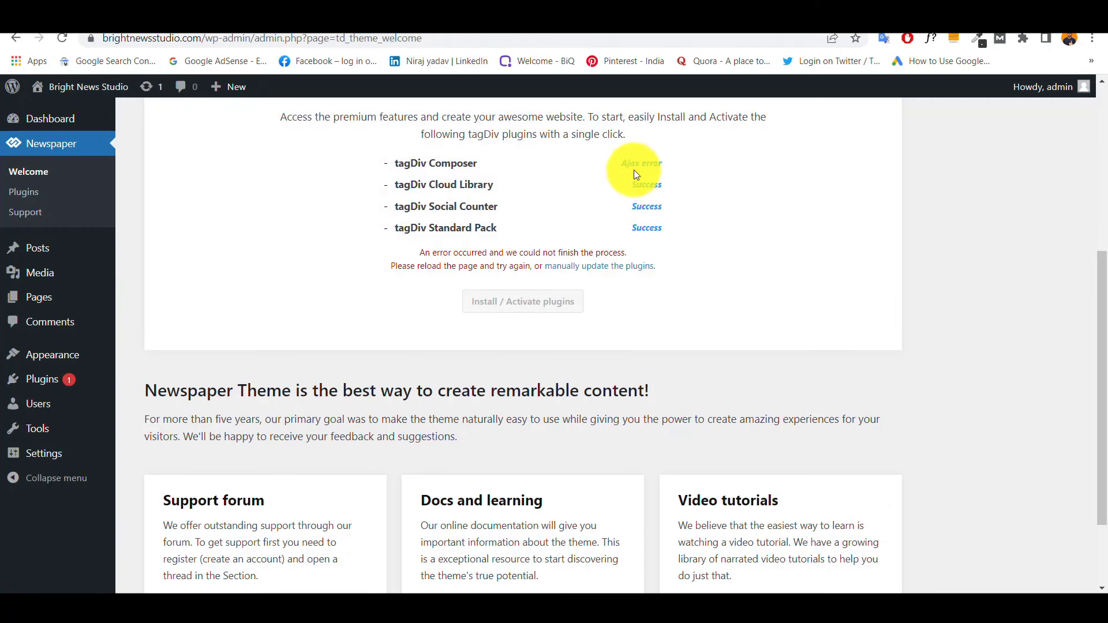
{"action": "scroll", "coordinate": [520, 189], "scroll_direction": "up", "scroll_amount": 5}
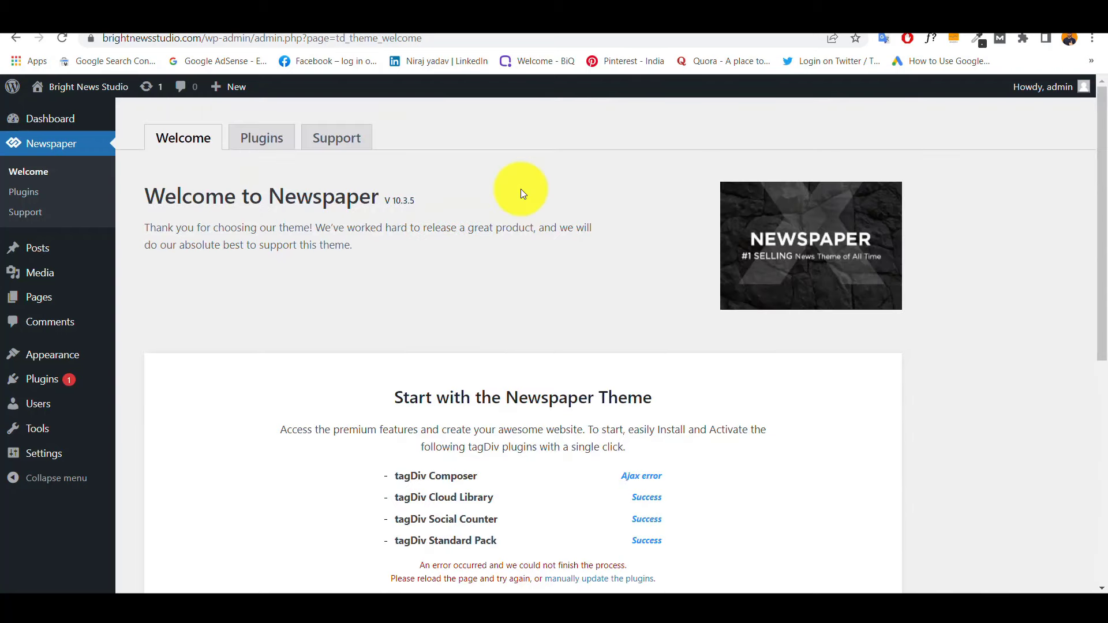
{"action": "left_click", "coordinate": [264, 140]}
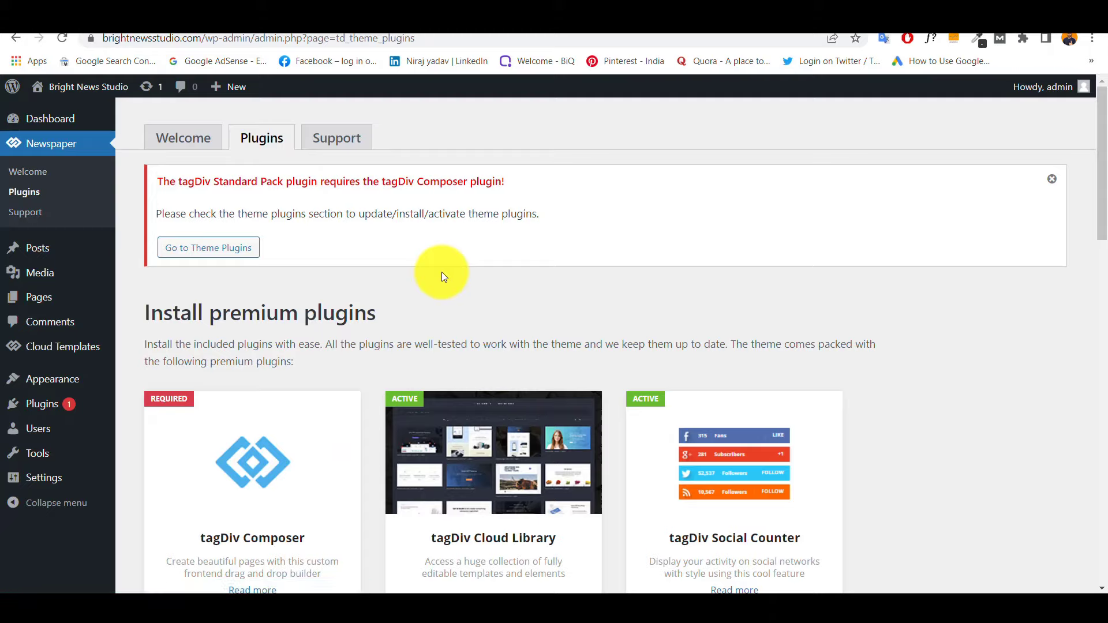
{"action": "scroll", "coordinate": [441, 273], "scroll_direction": "down", "scroll_amount": 6}
Step: Install the tagDiv Composer plugin and activate it from the tagDiv plugins panel
{"action": "left_click", "coordinate": [257, 307]}
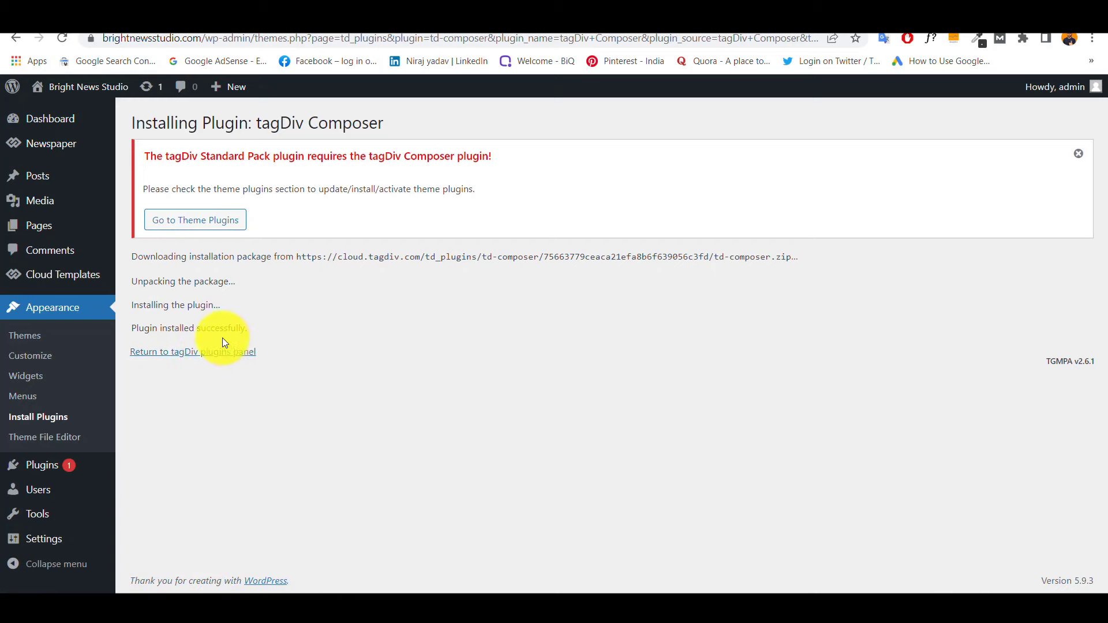
{"action": "left_click", "coordinate": [200, 354]}
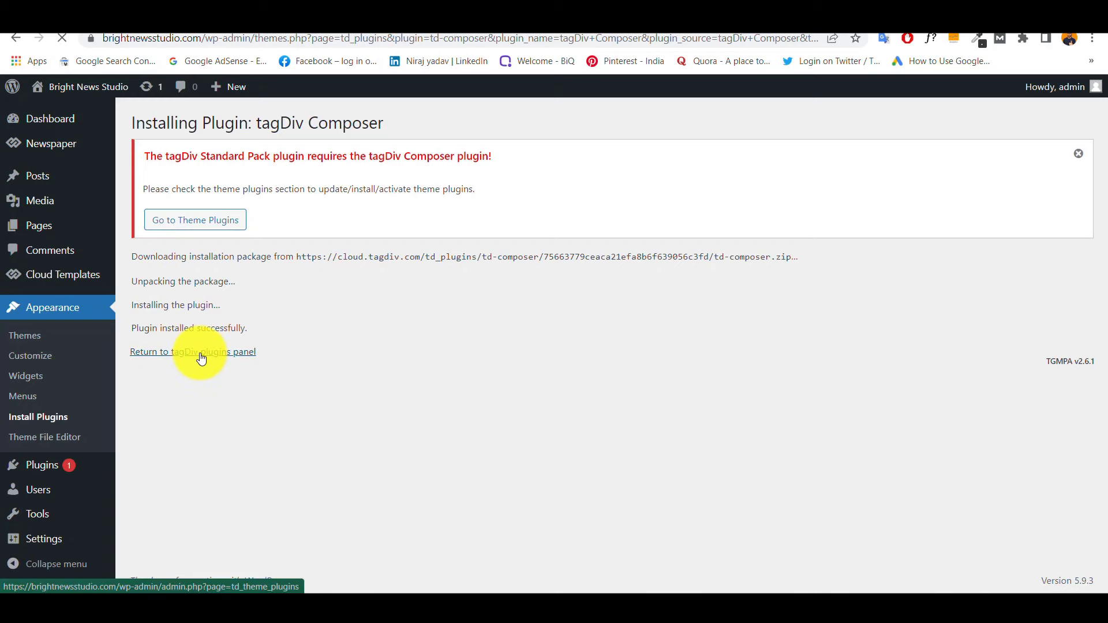
{"action": "scroll", "coordinate": [271, 358], "scroll_direction": "down", "scroll_amount": 5}
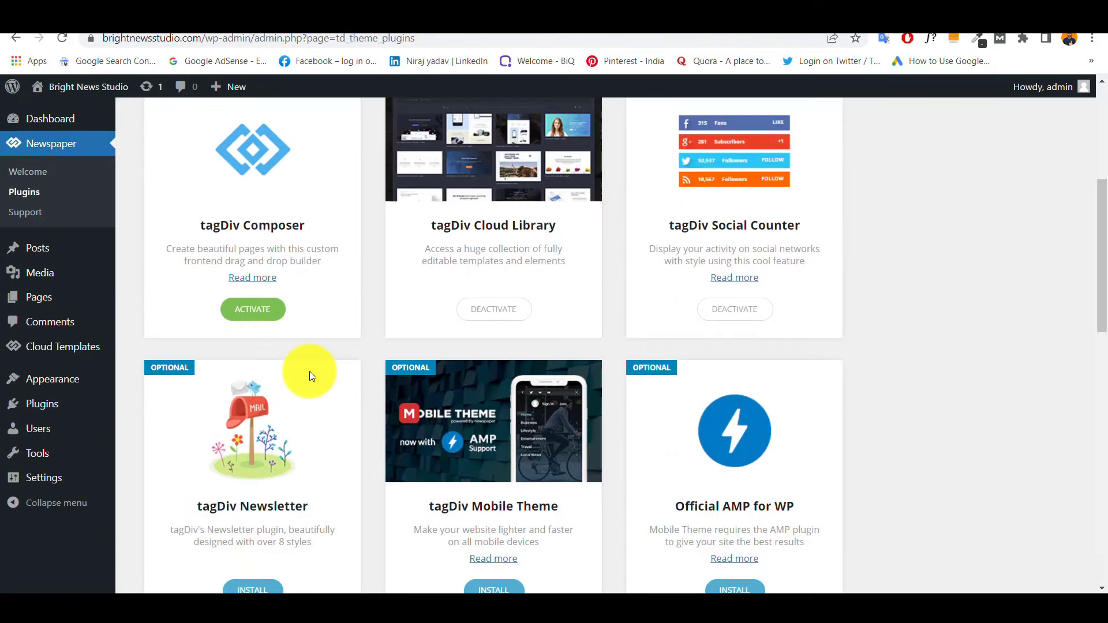
{"action": "left_click", "coordinate": [260, 316]}
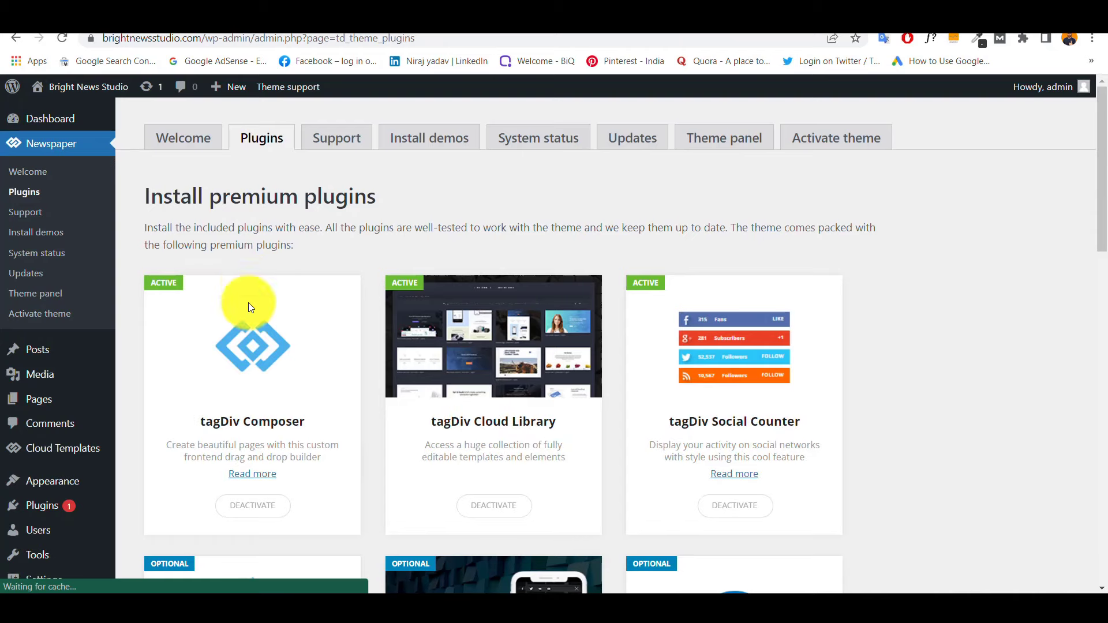
{"action": "scroll", "coordinate": [257, 353], "scroll_direction": "down", "scroll_amount": 5}
{"action": "scroll", "coordinate": [258, 353], "scroll_direction": "up", "scroll_amount": 5}
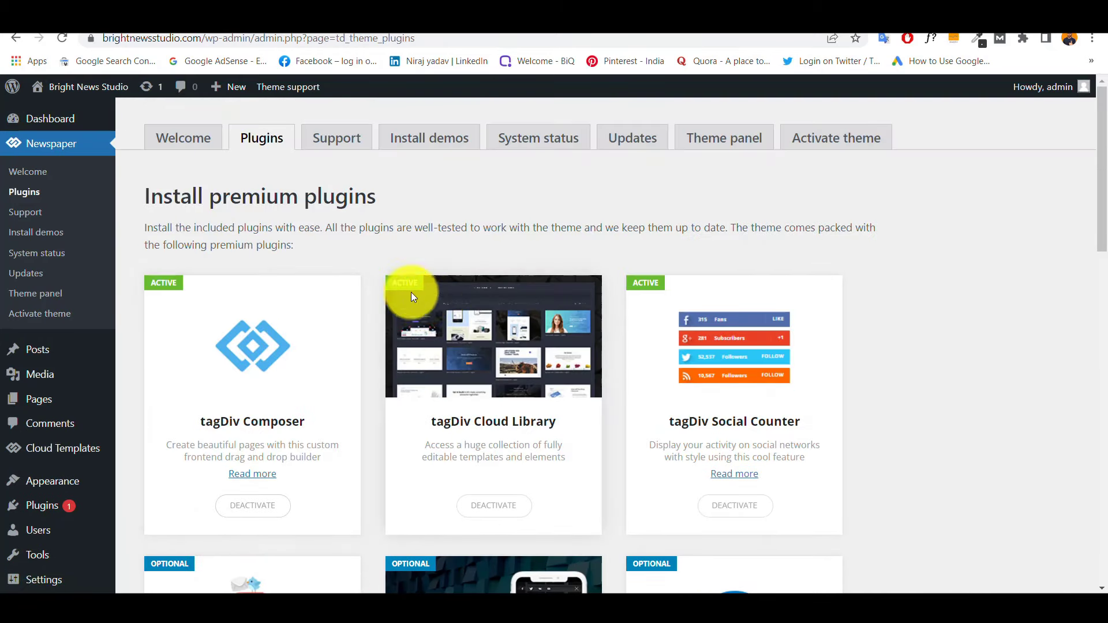
Step: Import the full Default PRO demo from the Newspaper Install demos list
{"action": "left_click", "coordinate": [428, 143]}
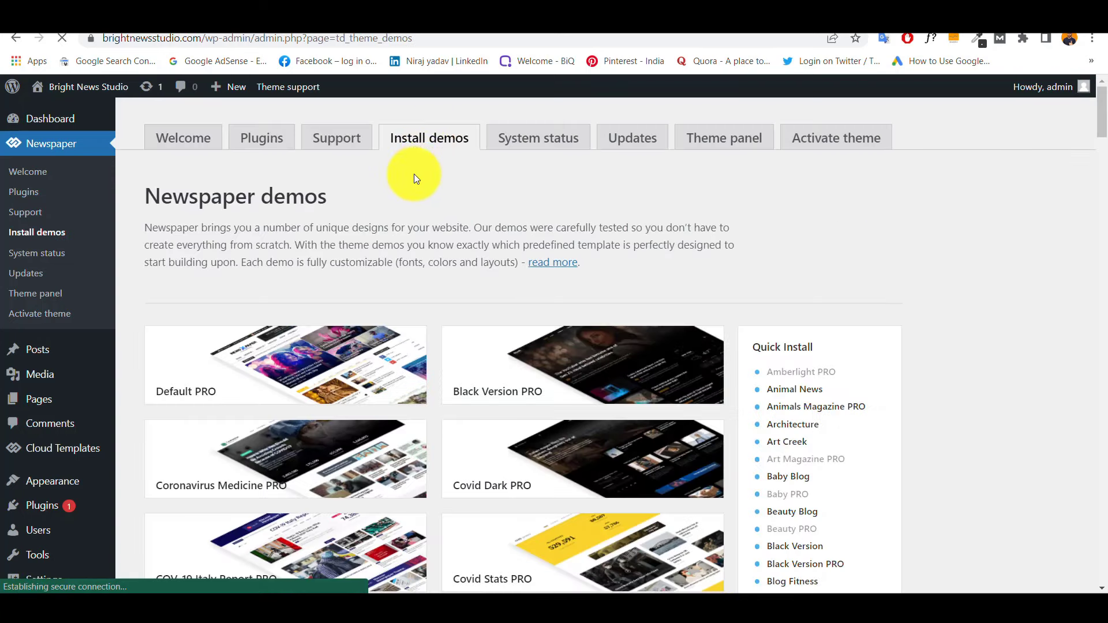
{"action": "mouse_move", "coordinate": [397, 375]}
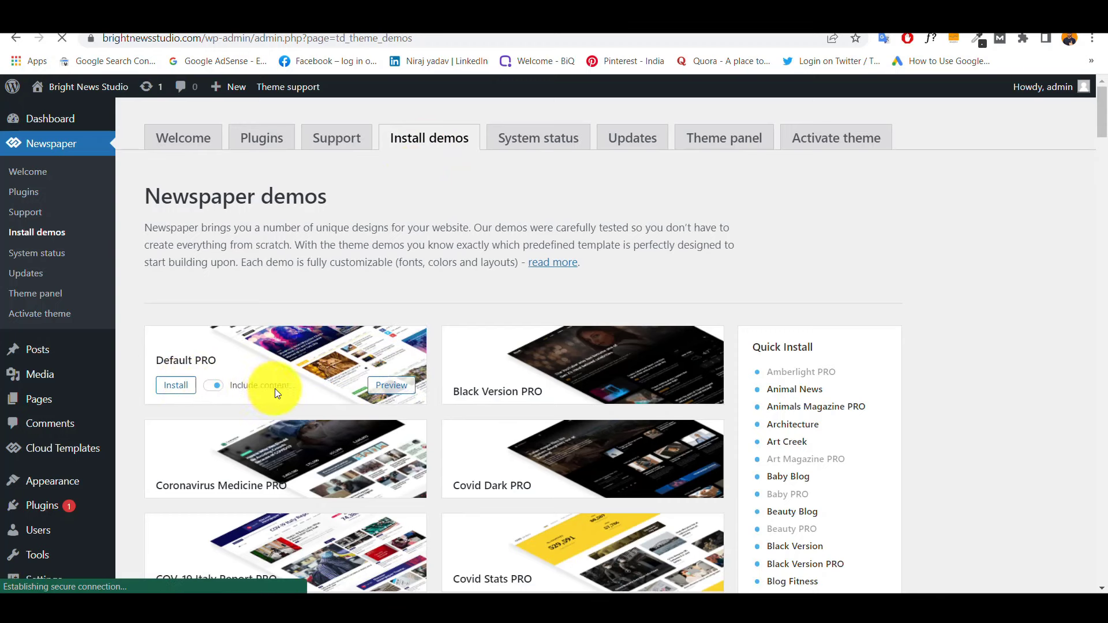
{"action": "left_click", "coordinate": [179, 388]}
{"action": "left_click", "coordinate": [510, 474]}
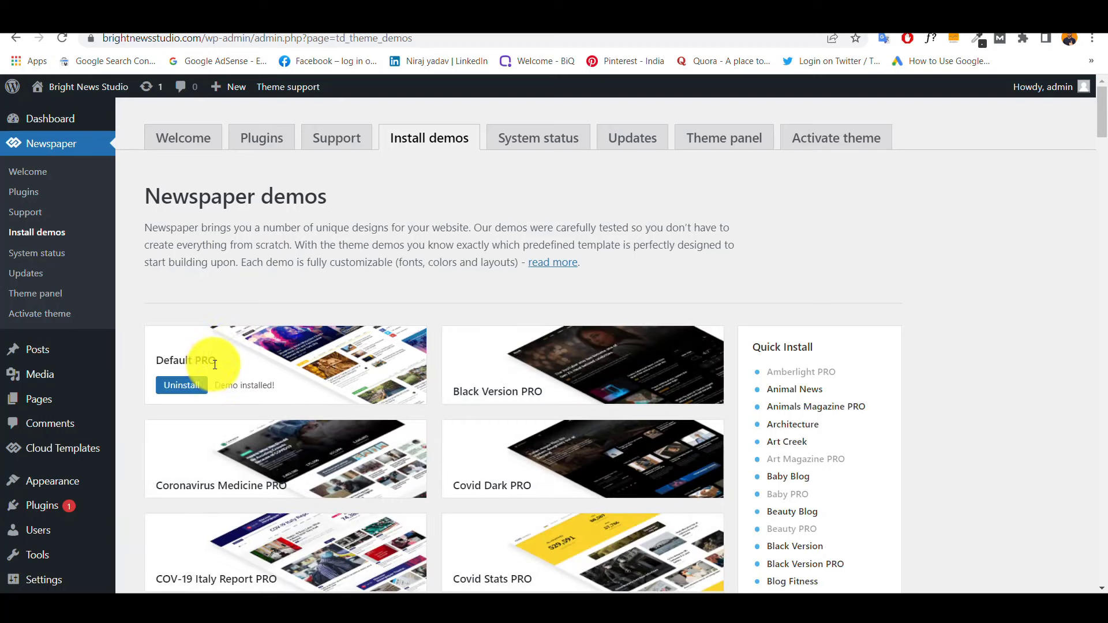
Step: Open the live site in a new browser tab via Visit Site
{"action": "mouse_move", "coordinate": [90, 88]}
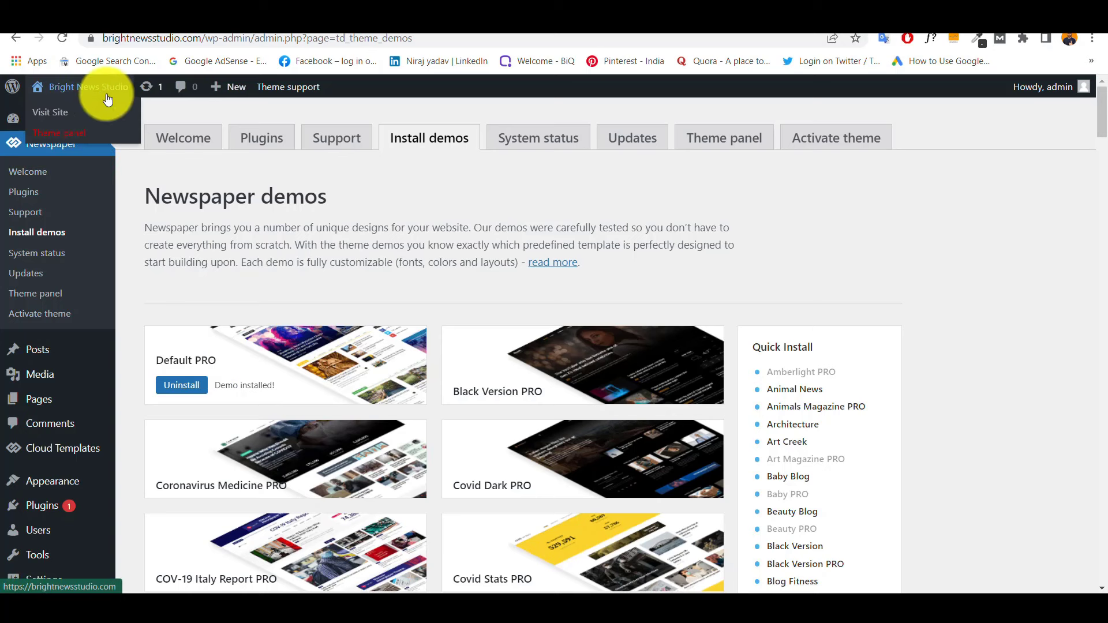
{"action": "right_click", "coordinate": [58, 113]}
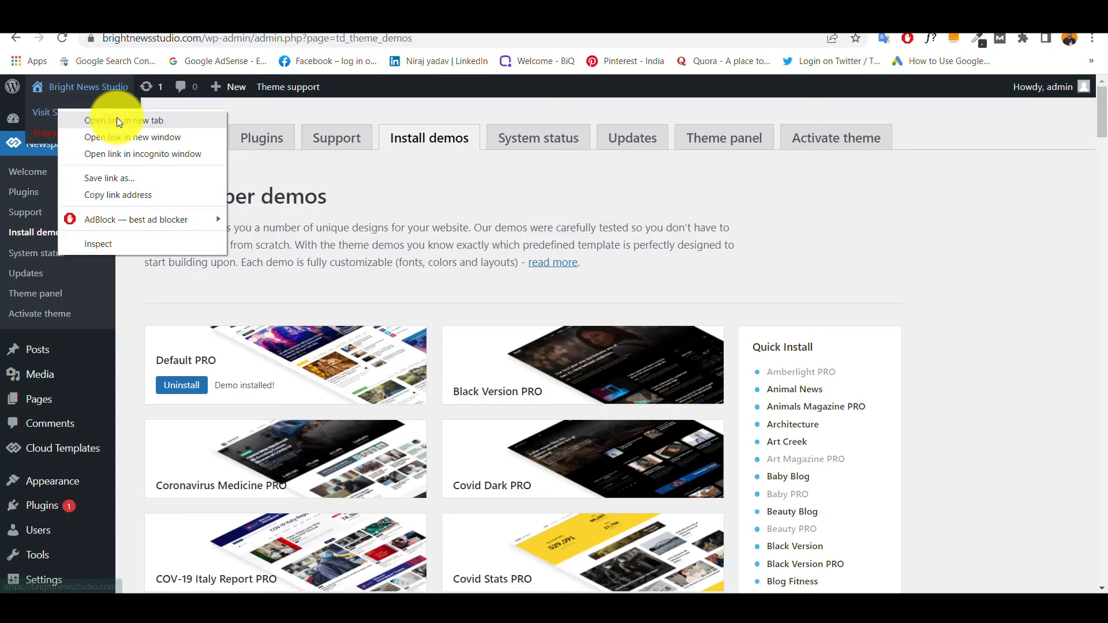
{"action": "left_click", "coordinate": [117, 117]}
Step: Switch to the brightnewsstudio.com tab and scroll through Tech and Gadgets, WRC Racing and Architecture sections
{"action": "left_click", "coordinate": [581, 20]}
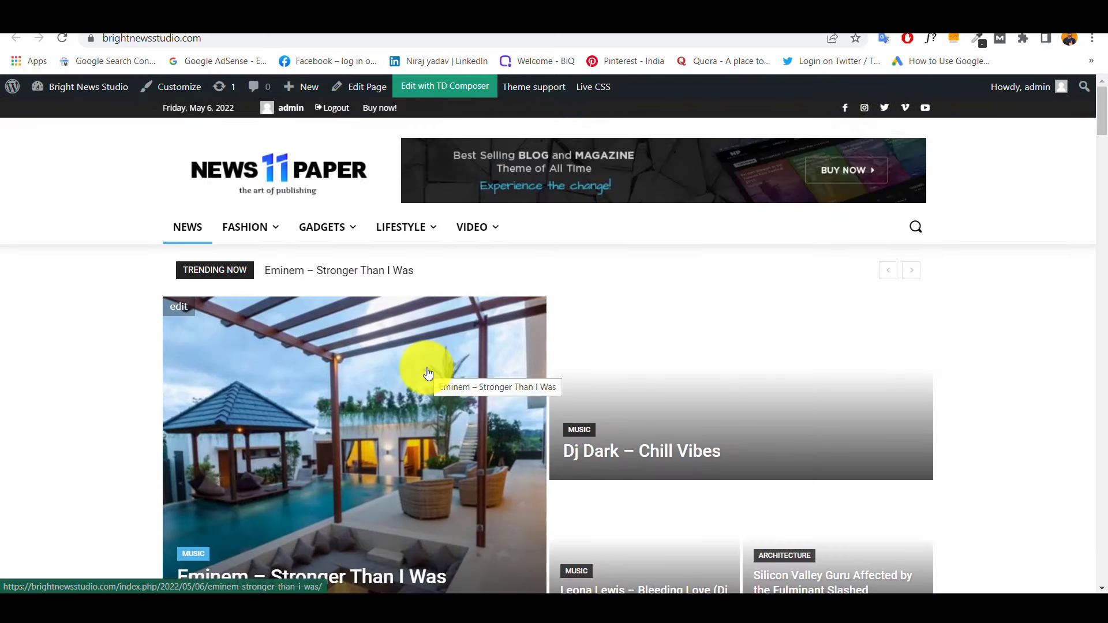
{"action": "scroll", "coordinate": [483, 334], "scroll_direction": "down", "scroll_amount": 15}
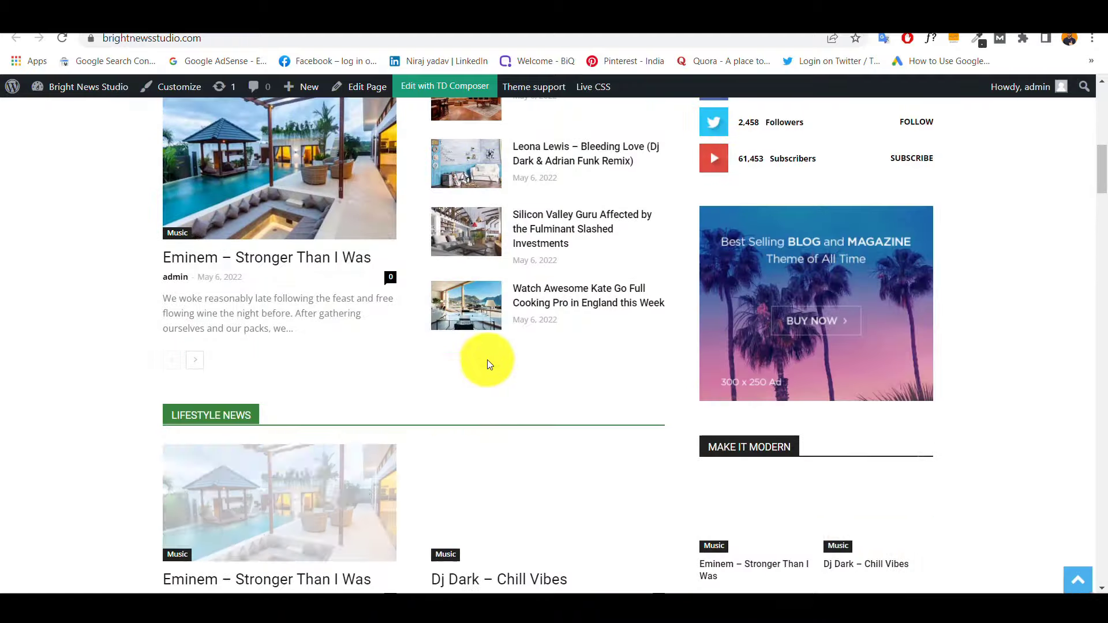
{"action": "scroll", "coordinate": [483, 335], "scroll_direction": "down", "scroll_amount": 5}
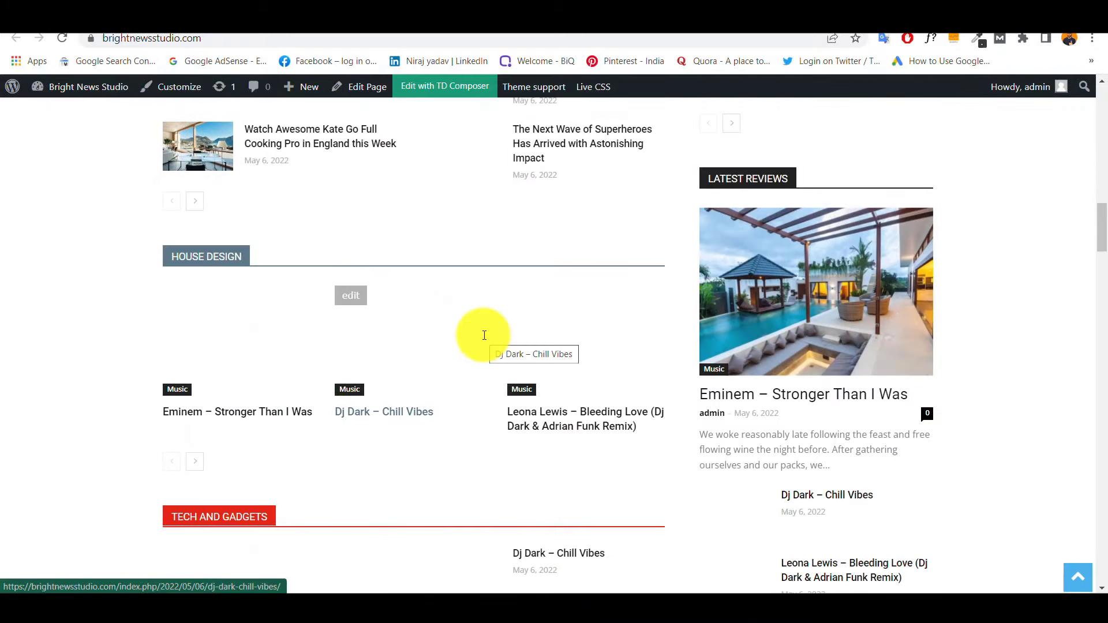
{"action": "scroll", "coordinate": [484, 335], "scroll_direction": "down", "scroll_amount": 5}
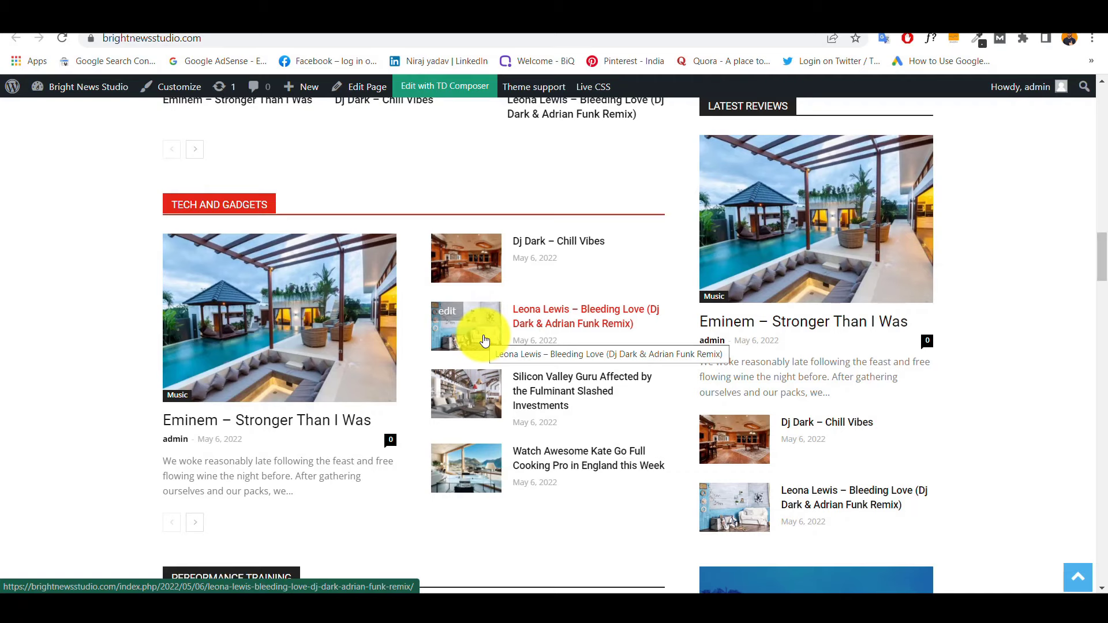
{"action": "scroll", "coordinate": [484, 338], "scroll_direction": "down", "scroll_amount": 15}
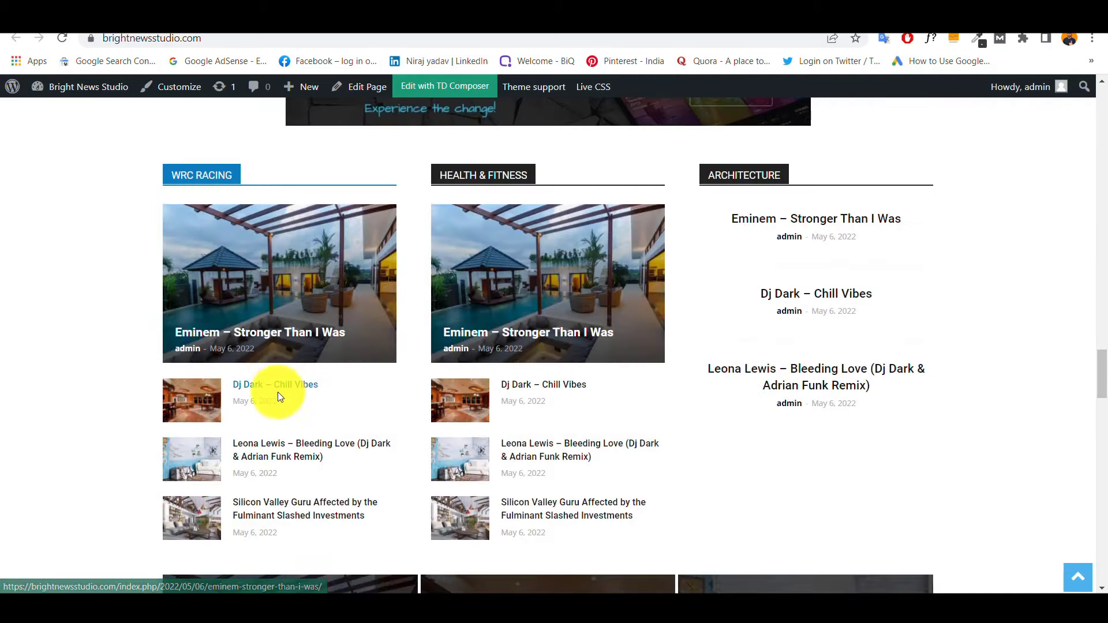
Step: Open the 'Dj Dark – Chill Vibes' post, scroll through it, and return to its top
{"action": "left_click", "coordinate": [279, 388]}
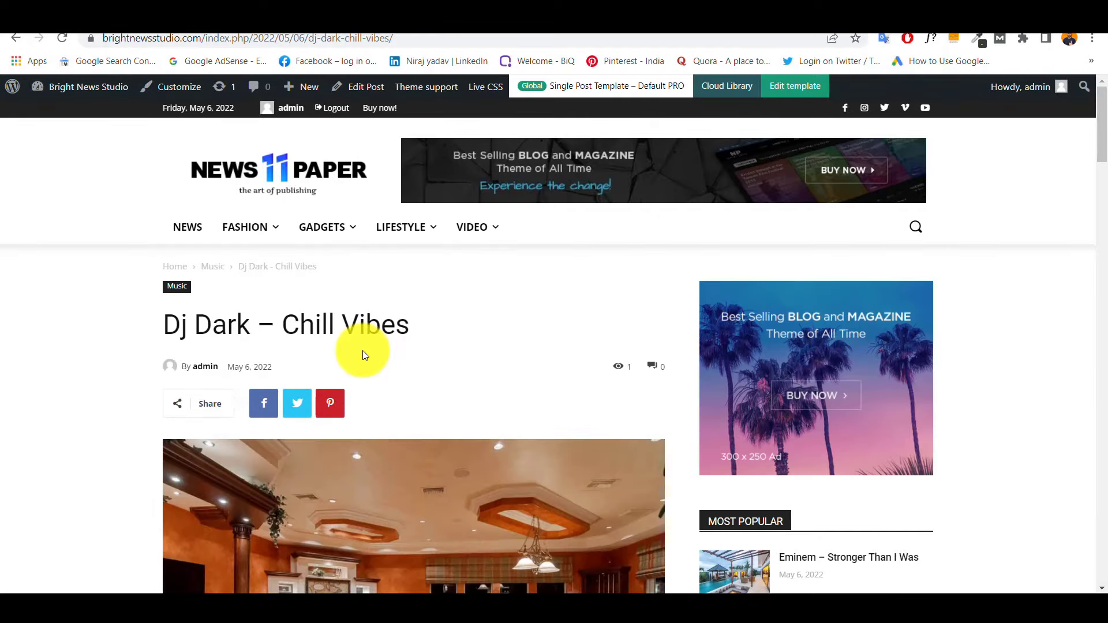
{"action": "scroll", "coordinate": [362, 350], "scroll_direction": "down", "scroll_amount": 10}
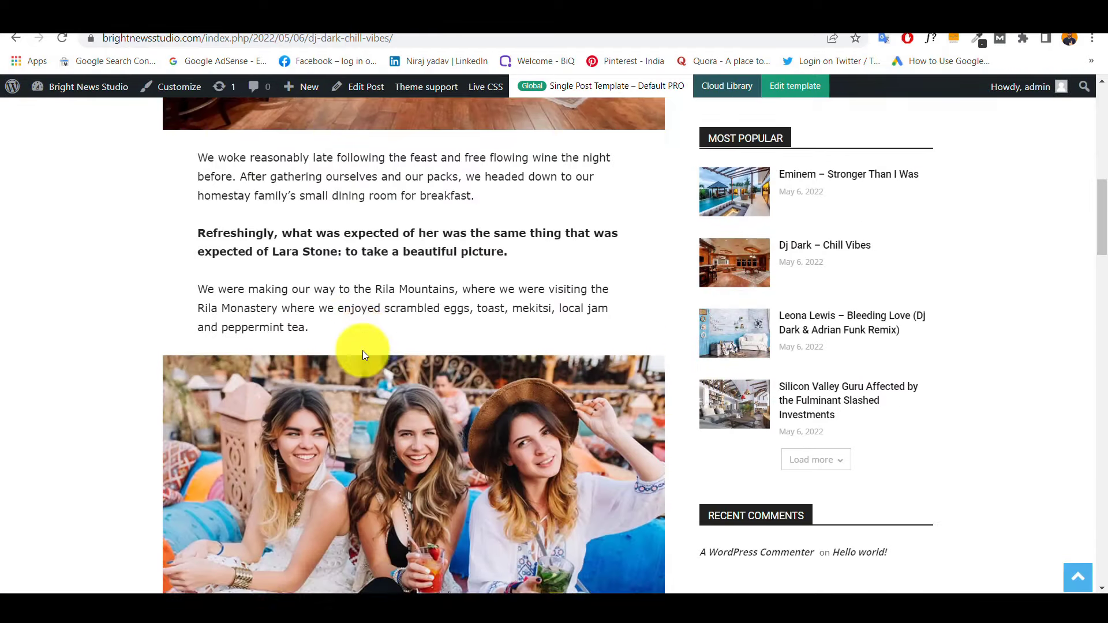
{"action": "scroll", "coordinate": [362, 351], "scroll_direction": "down", "scroll_amount": 15}
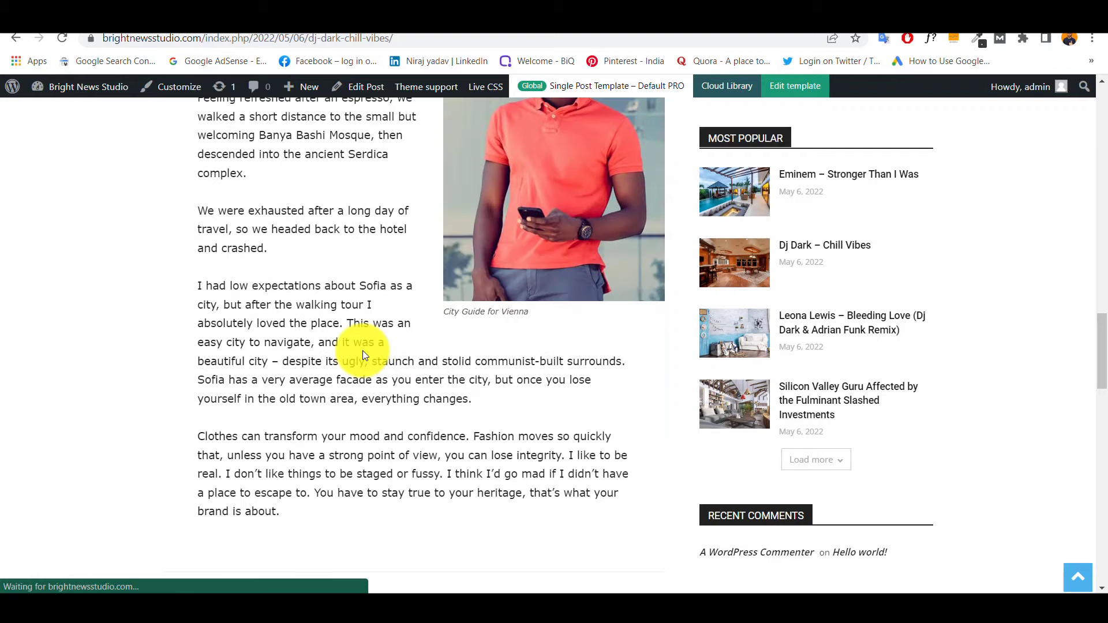
{"action": "scroll", "coordinate": [362, 351], "scroll_direction": "down", "scroll_amount": 5}
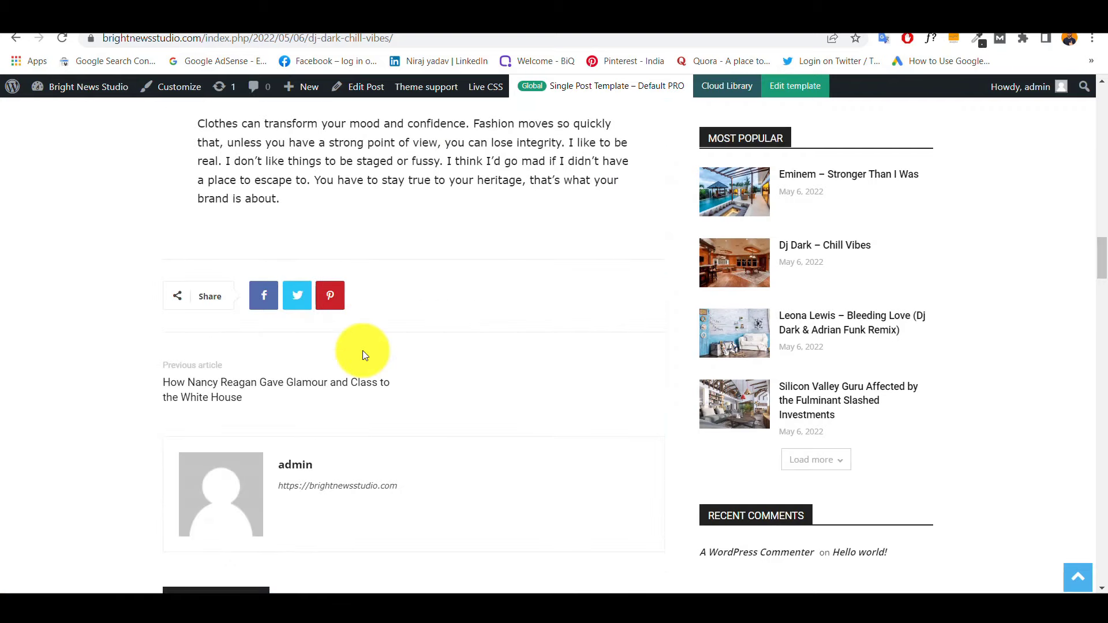
{"action": "scroll", "coordinate": [363, 350], "scroll_direction": "up", "scroll_amount": 20}
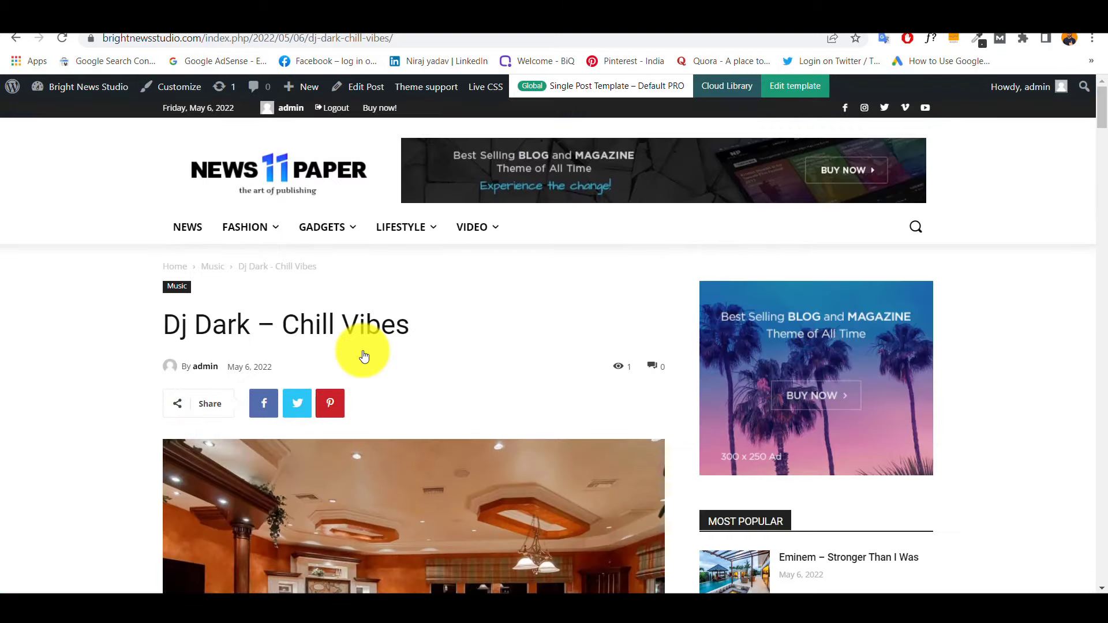
Step: Search Add Plugins for 'rank math' and install Rank Math SEO
{"action": "left_click", "coordinate": [387, 14]}
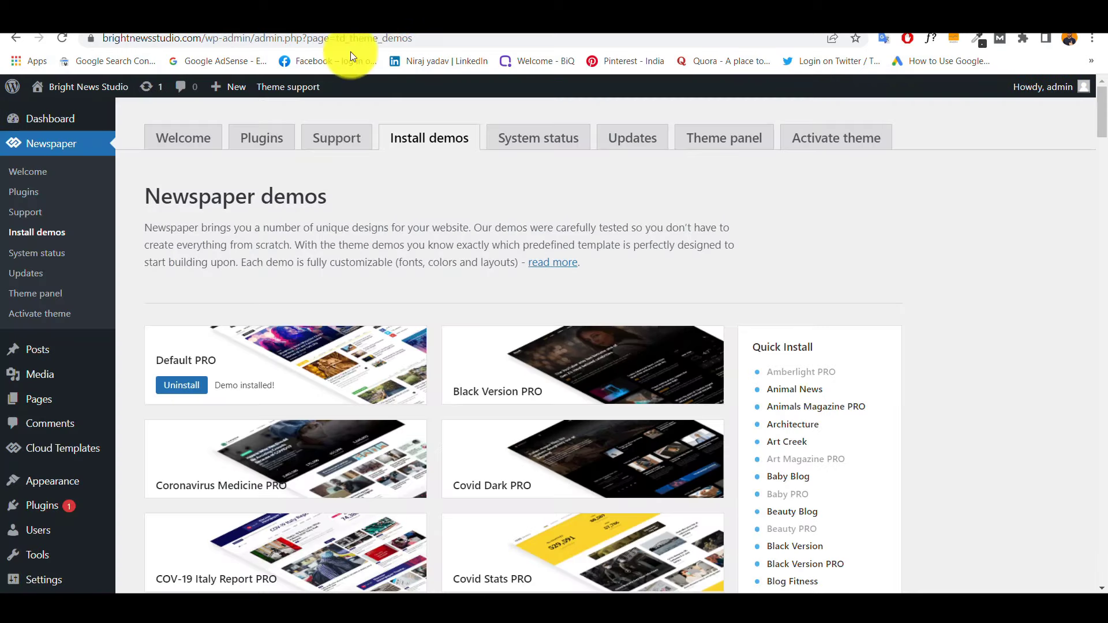
{"action": "mouse_move", "coordinate": [40, 507]}
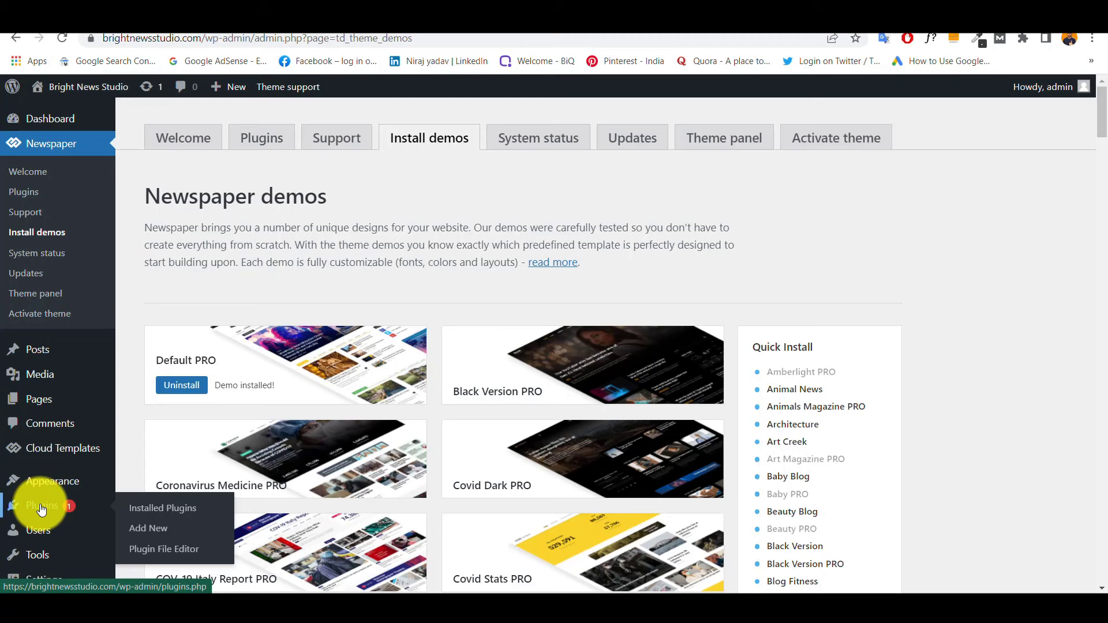
{"action": "left_click", "coordinate": [151, 536]}
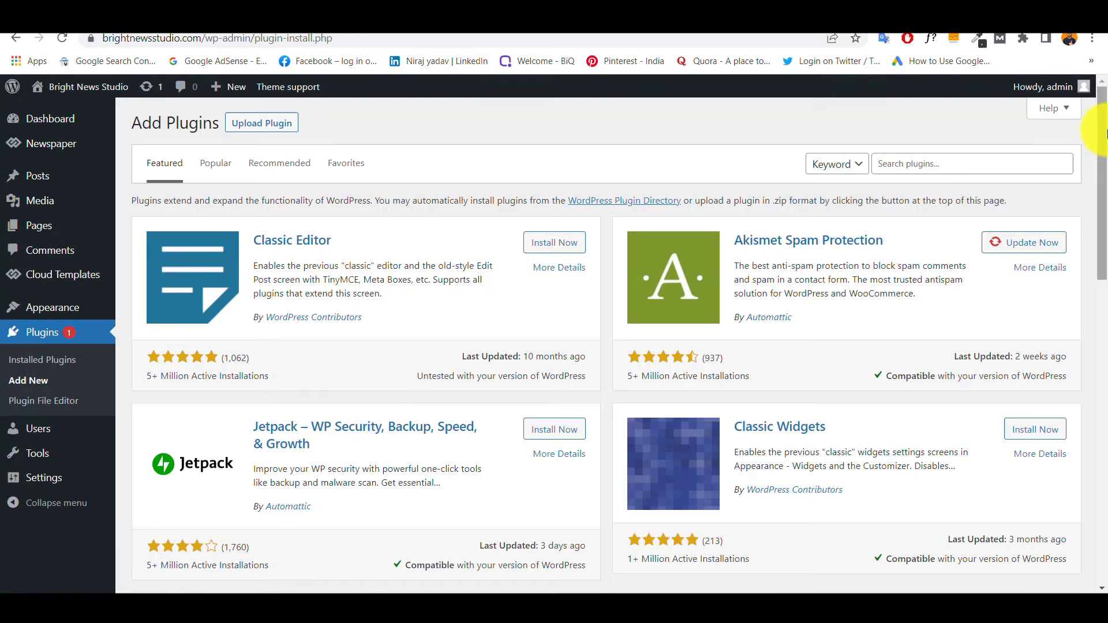
{"action": "left_click", "coordinate": [907, 164]}
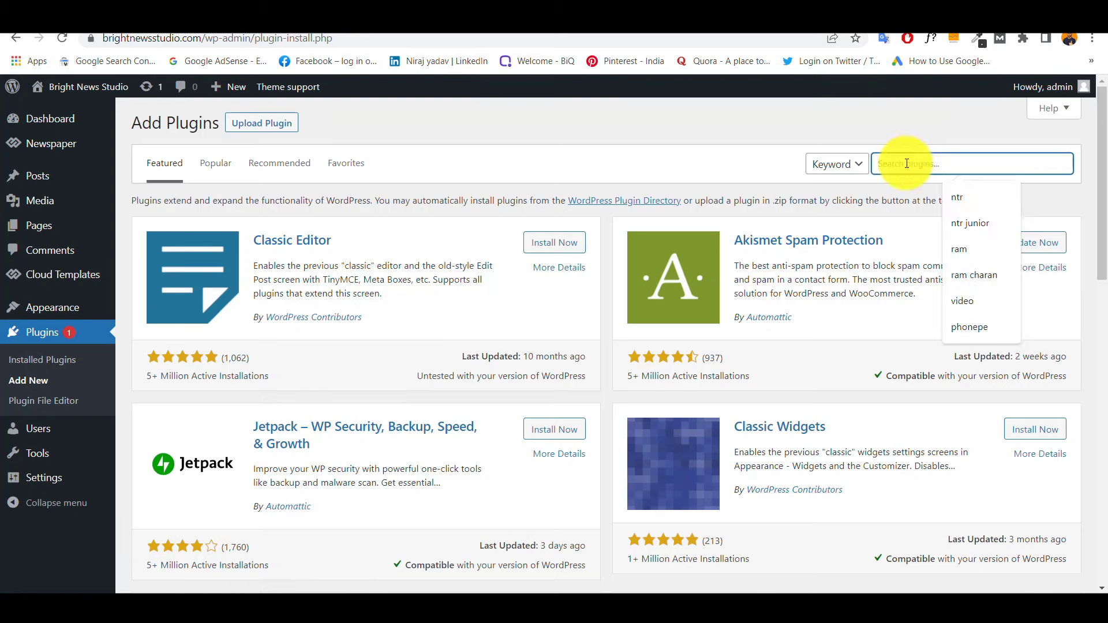
{"action": "type", "text": "rank"}
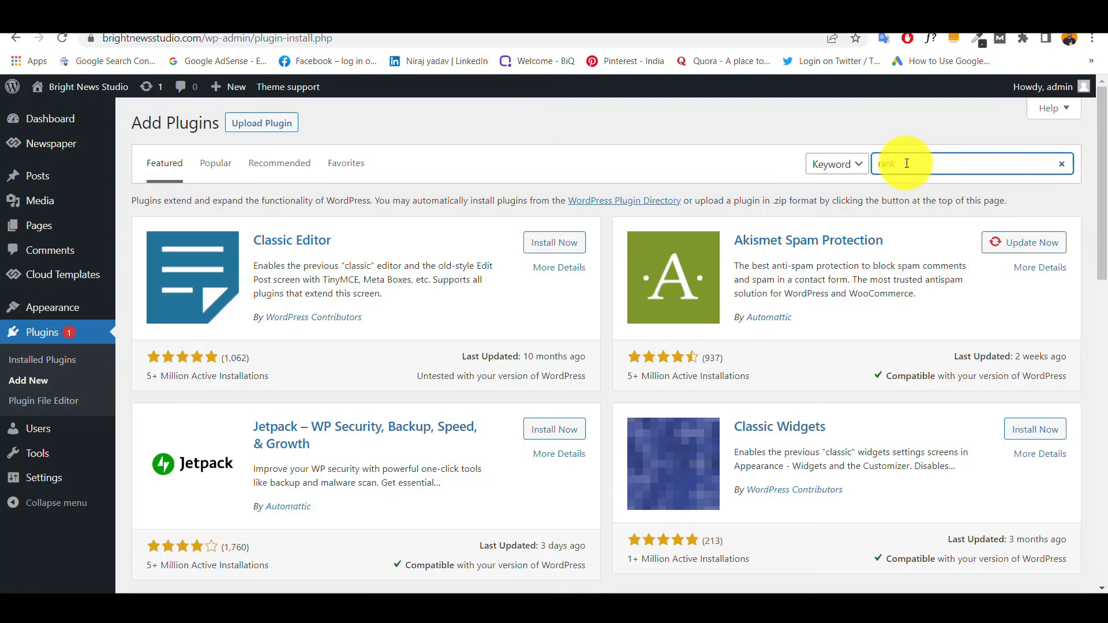
{"action": "type", "text": " math"}
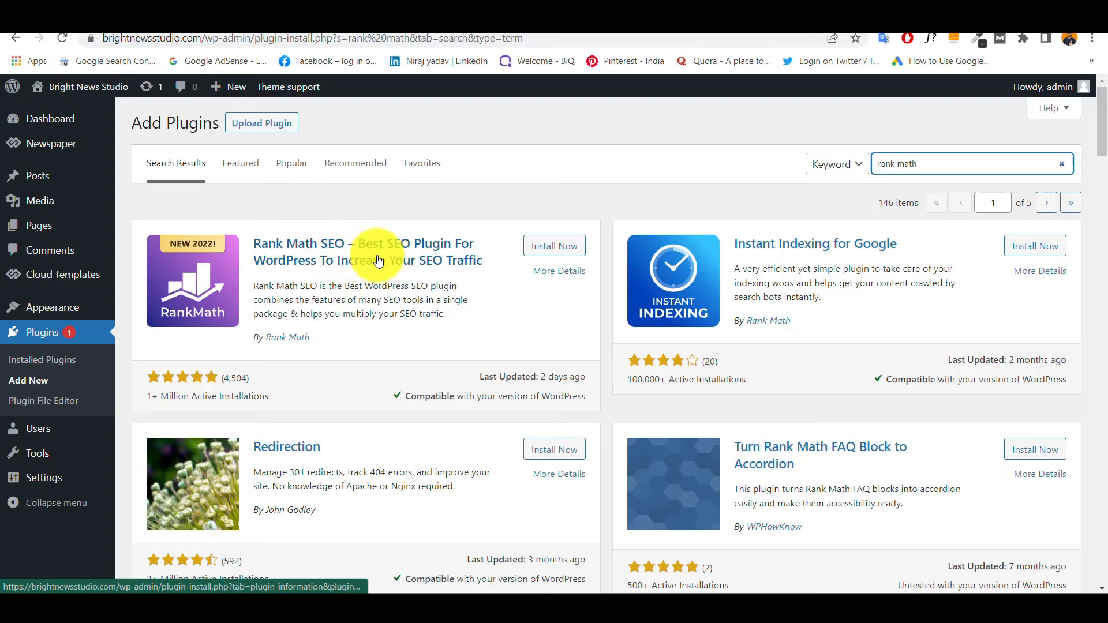
{"action": "left_click", "coordinate": [544, 250]}
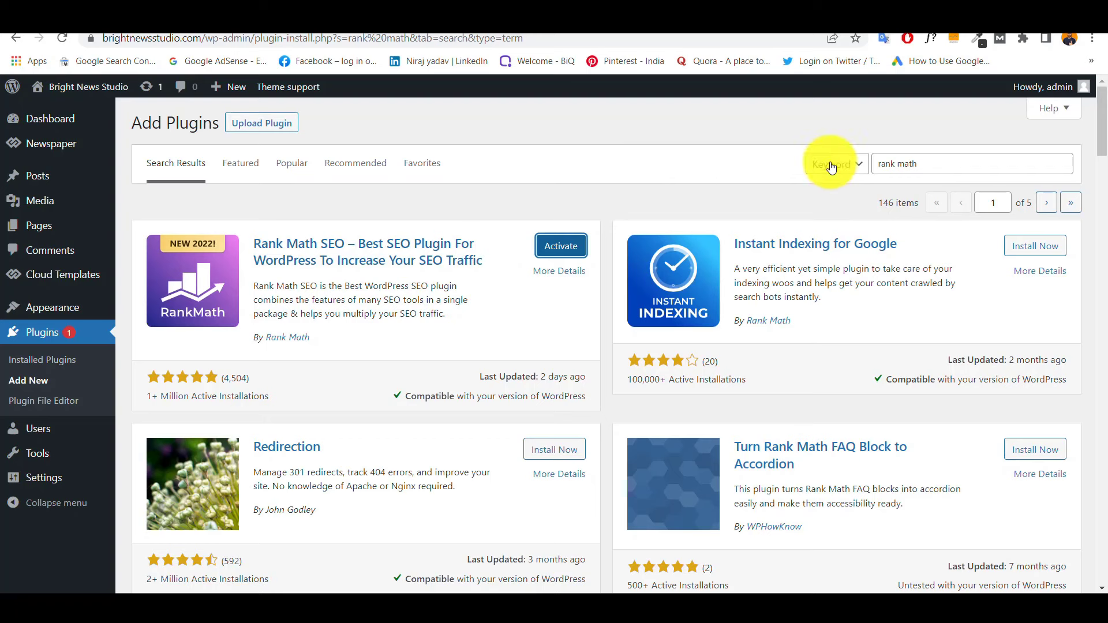
Step: Replace the plugin search term with 'news sitemap'
{"action": "left_click", "coordinate": [1060, 165]}
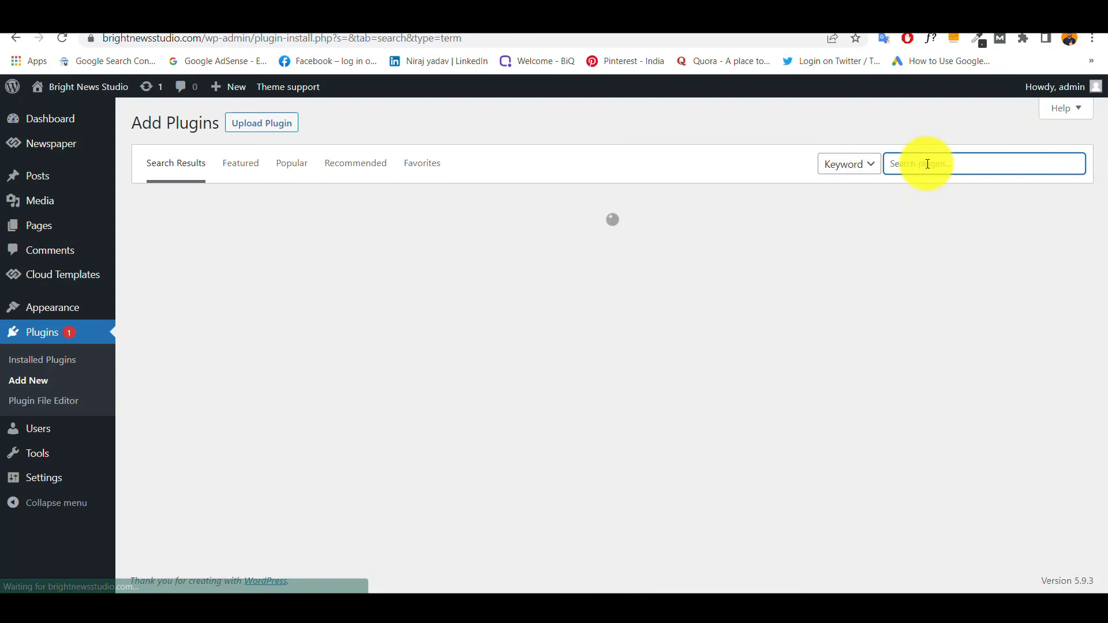
{"action": "type", "text": "news s"}
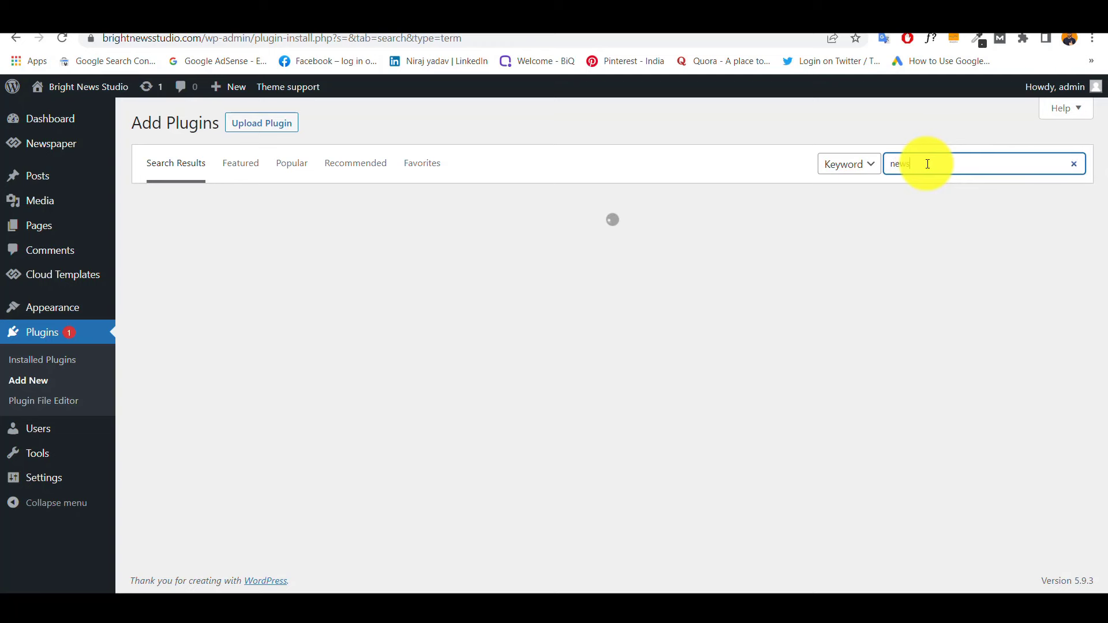
{"action": "type", "text": "itemap"}
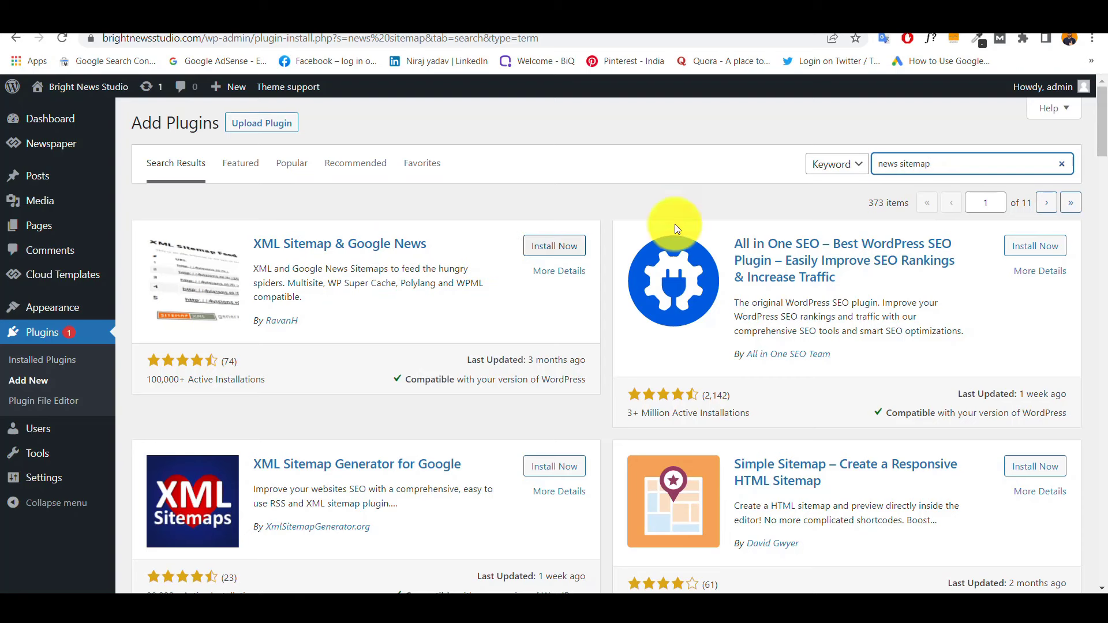
Step: Empty the search box and scroll through the full plugin directory led by Contact Form 7 and Yoast SEO
{"action": "left_click", "coordinate": [1063, 168]}
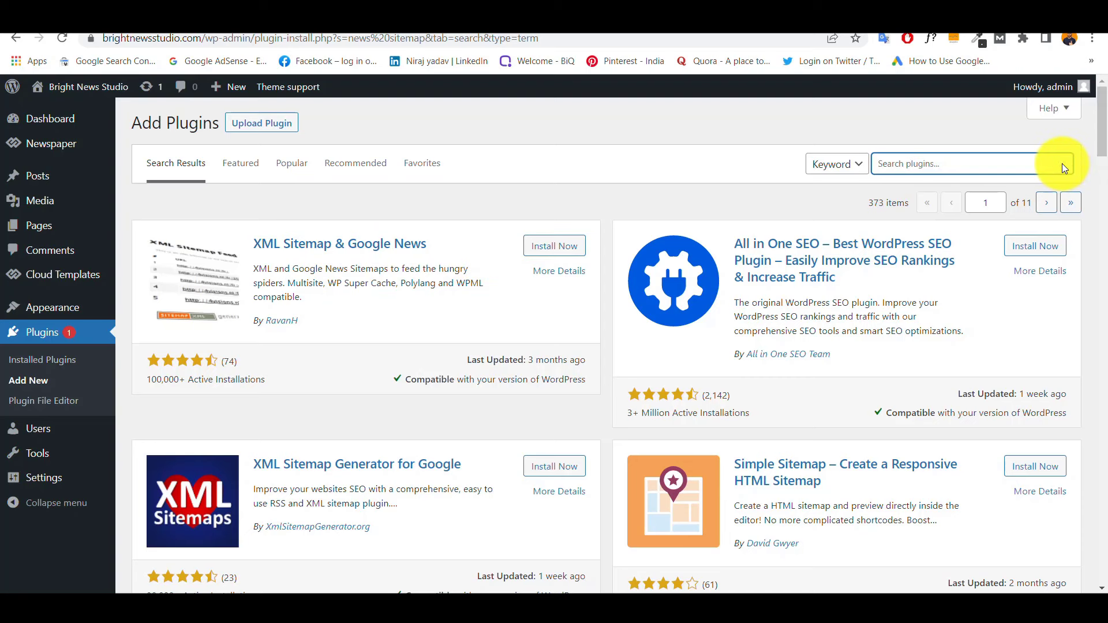
{"action": "left_click", "coordinate": [916, 163]}
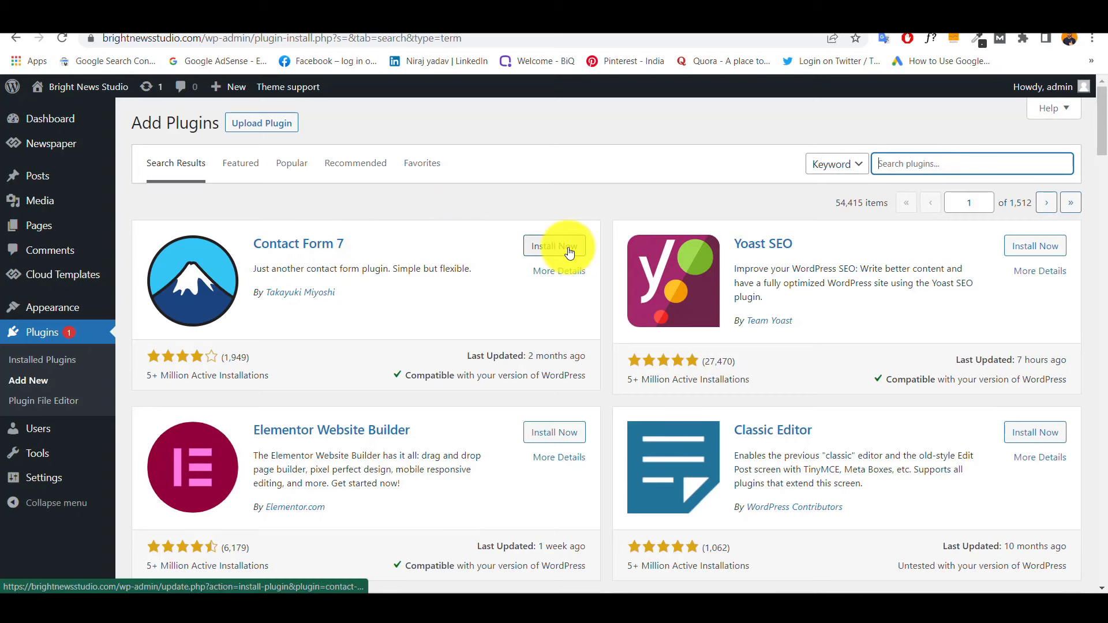
{"action": "scroll", "coordinate": [552, 346], "scroll_direction": "down", "scroll_amount": 2}
{"action": "scroll", "coordinate": [551, 391], "scroll_direction": "down", "scroll_amount": 4}
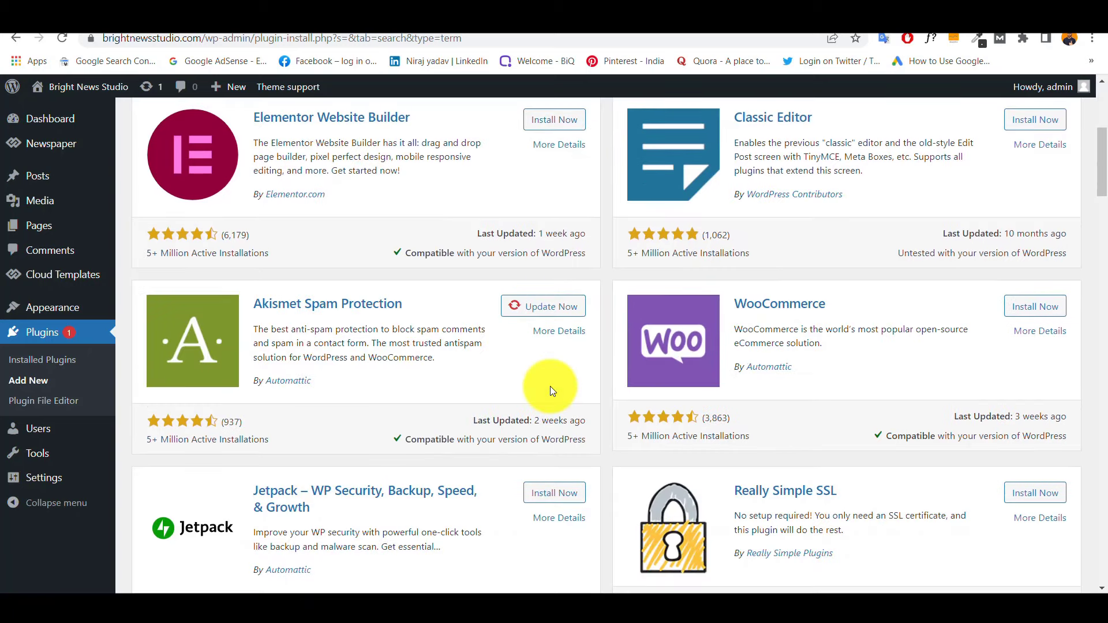
{"action": "scroll", "coordinate": [550, 391], "scroll_direction": "down", "scroll_amount": 4}
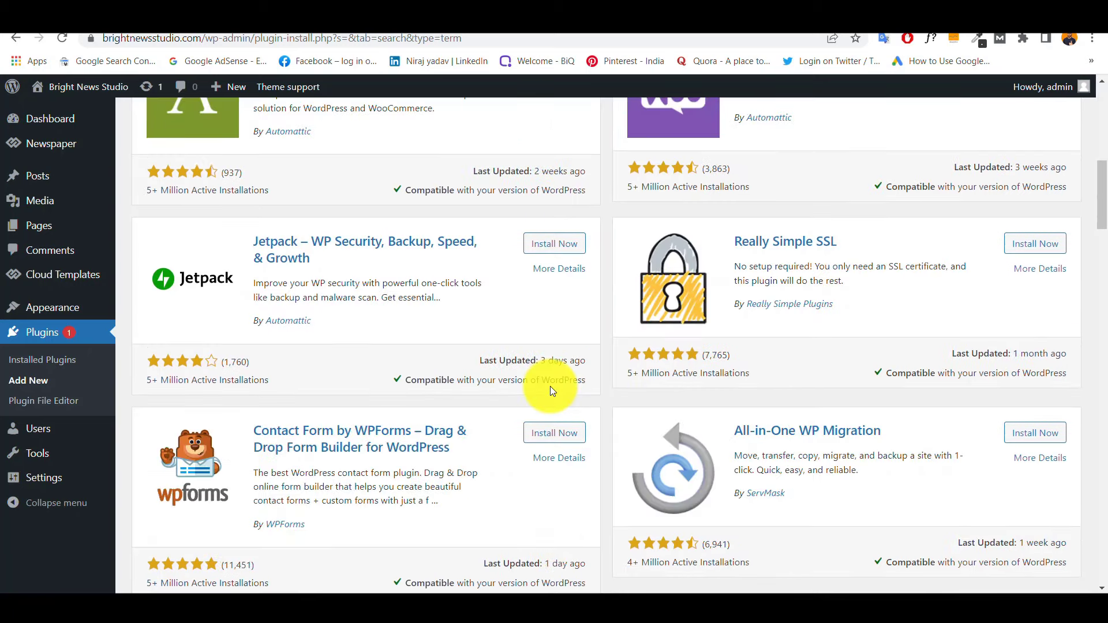
{"action": "scroll", "coordinate": [550, 390], "scroll_direction": "down", "scroll_amount": 1}
{"action": "scroll", "coordinate": [549, 391], "scroll_direction": "down", "scroll_amount": 5}
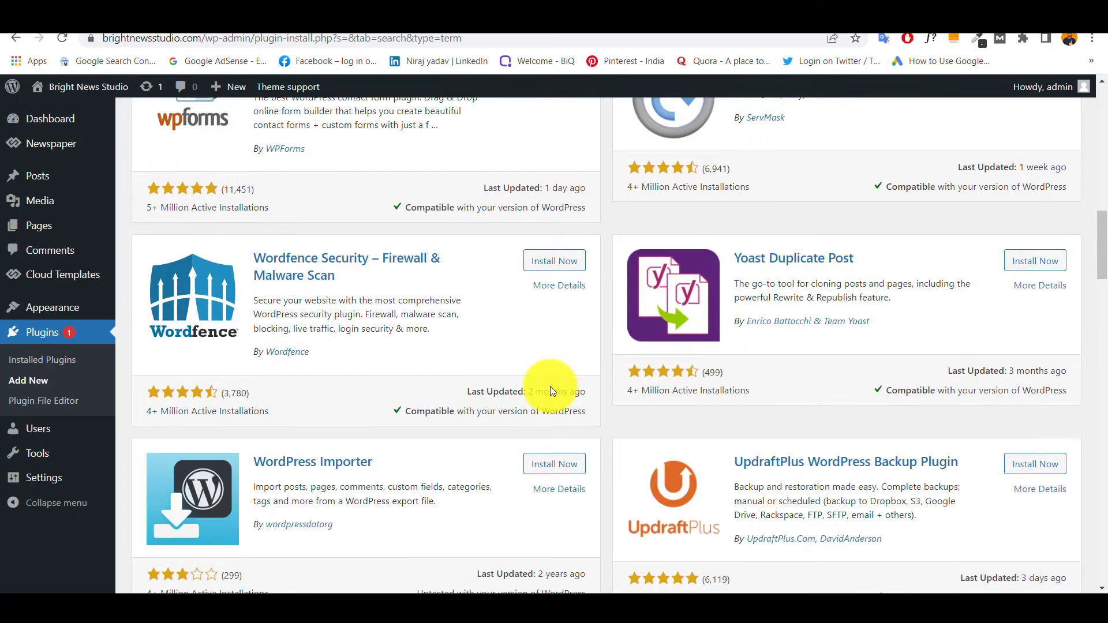
{"action": "scroll", "coordinate": [551, 390], "scroll_direction": "down", "scroll_amount": 5}
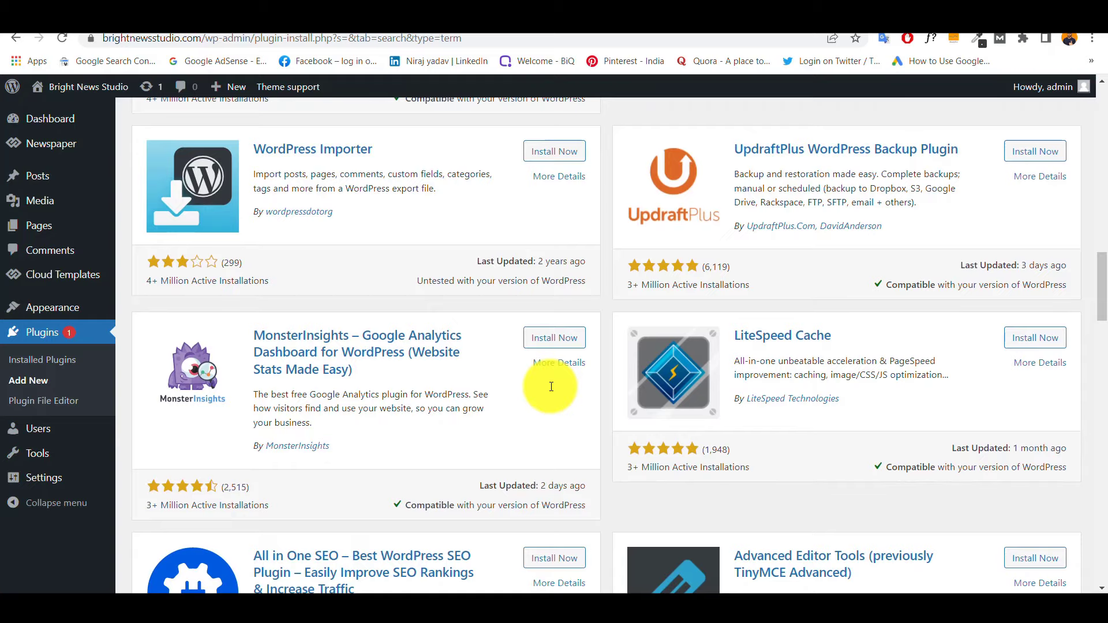
{"action": "scroll", "coordinate": [551, 386], "scroll_direction": "down", "scroll_amount": 5}
{"action": "scroll", "coordinate": [549, 386], "scroll_direction": "up", "scroll_amount": 18}
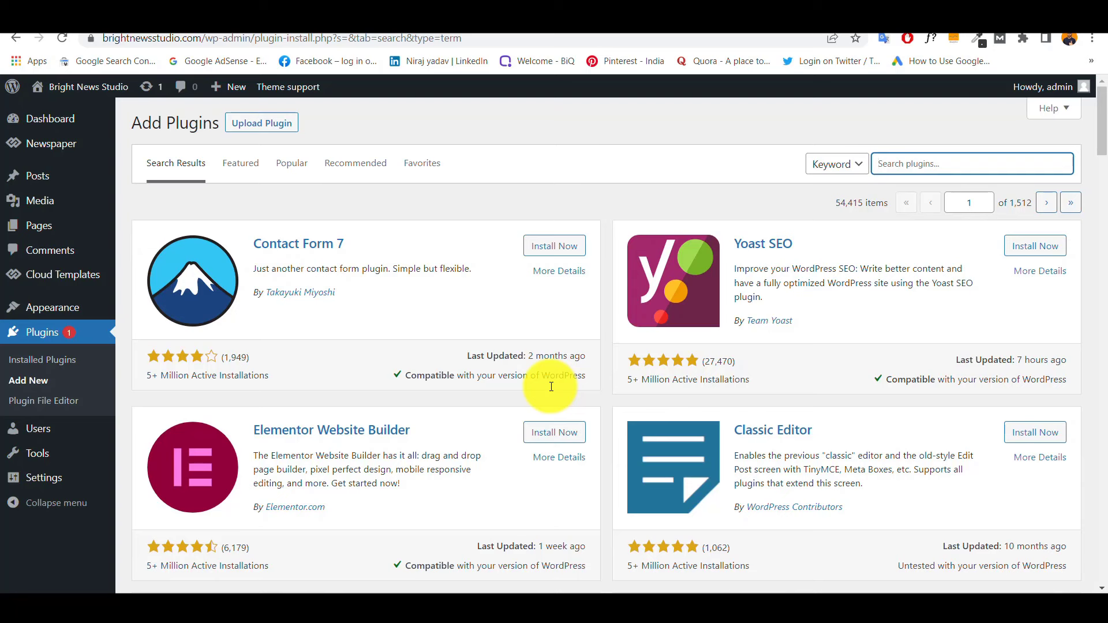
Step: Open the list of 127 imported posts and view 'Dj Dark – Chill Vibes' on the live site
{"action": "mouse_move", "coordinate": [42, 178]}
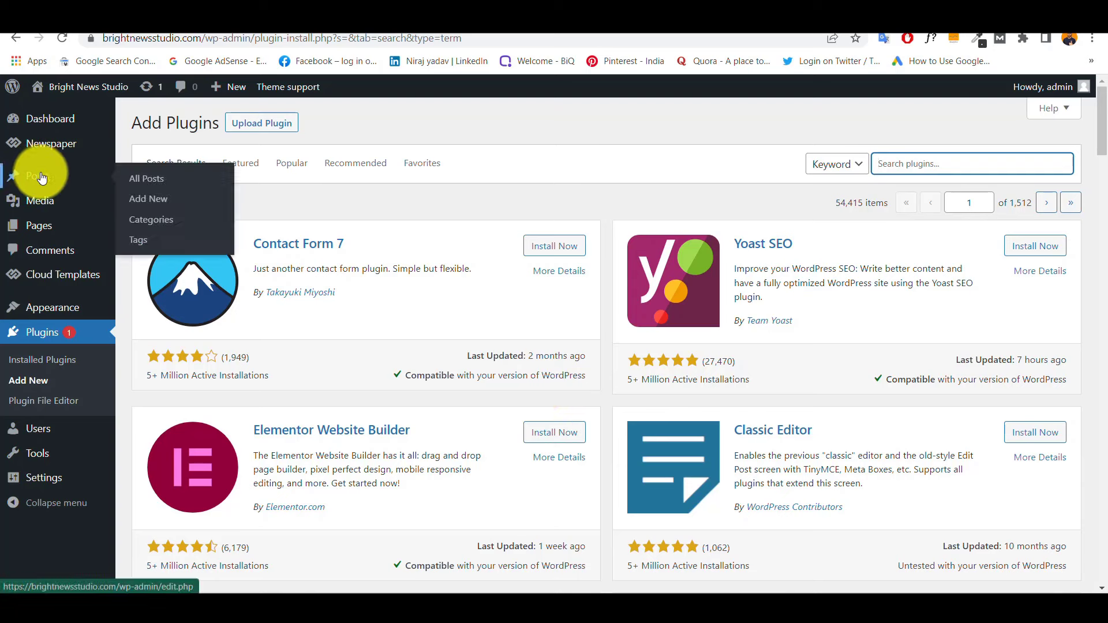
{"action": "left_click", "coordinate": [42, 177]}
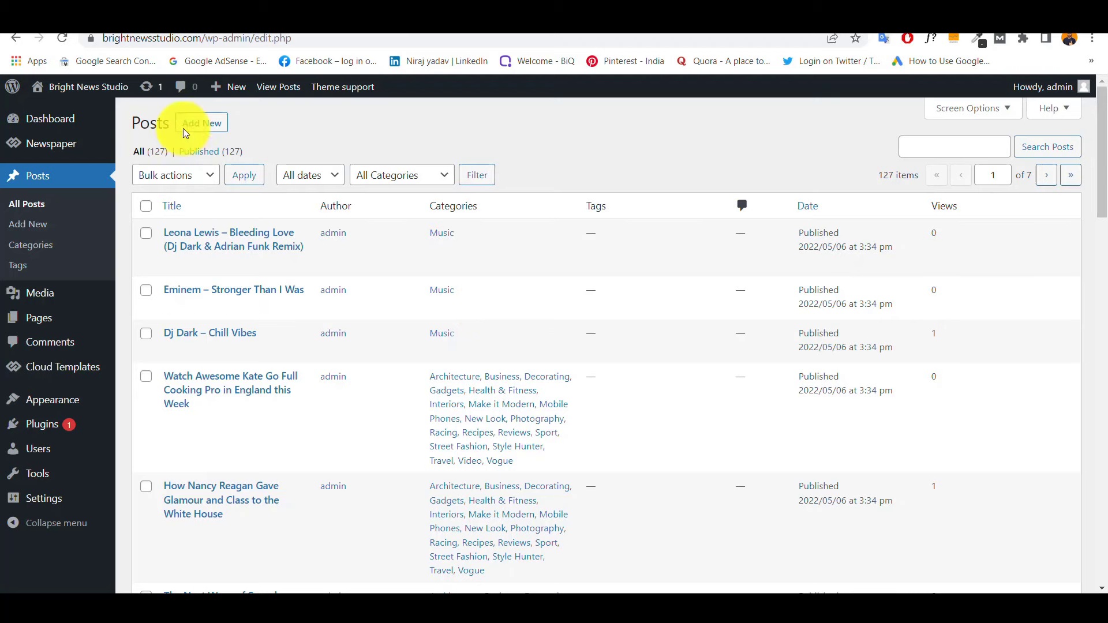
{"action": "left_click", "coordinate": [602, 12]}
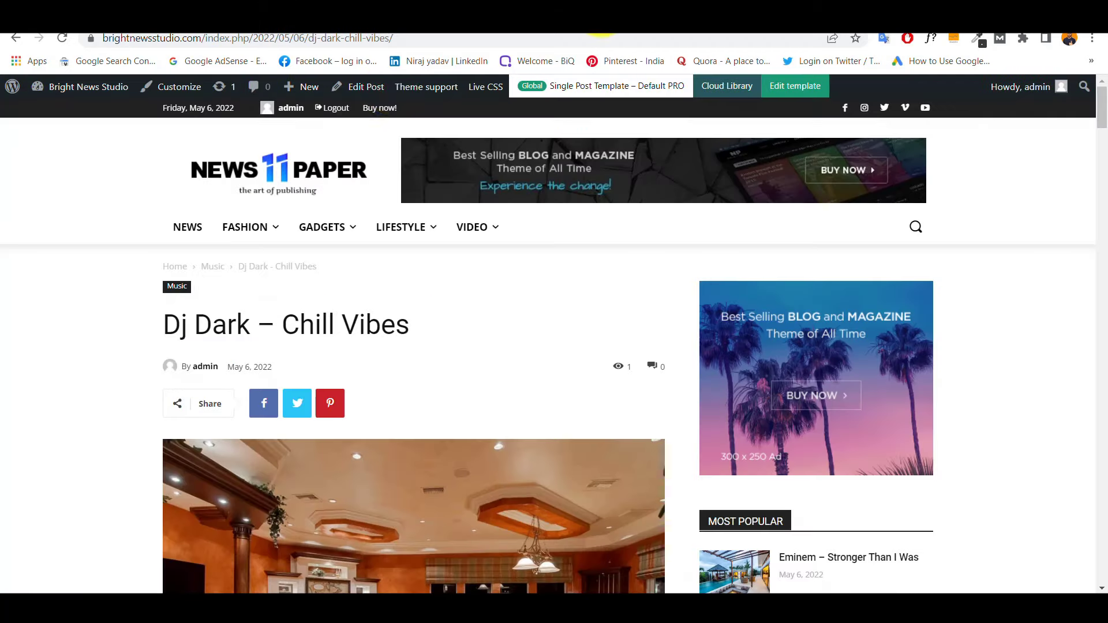
Step: Browse the Newspaper demo home page and LIFESTYLE section, then return to the admin All Posts list
{"action": "left_click", "coordinate": [267, 161]}
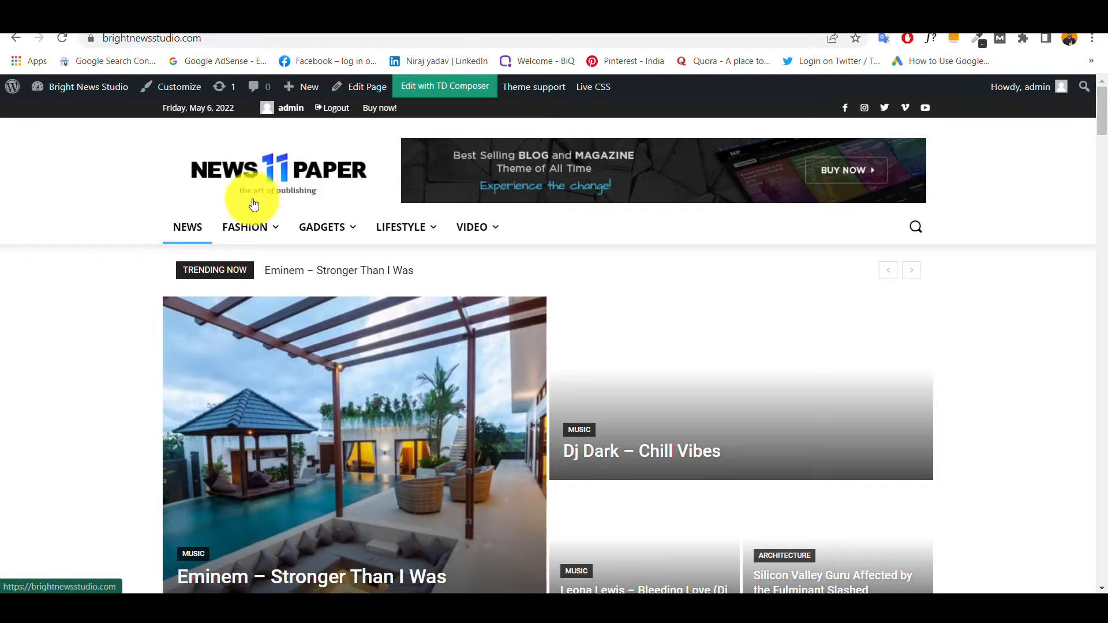
{"action": "mouse_move", "coordinate": [407, 262]}
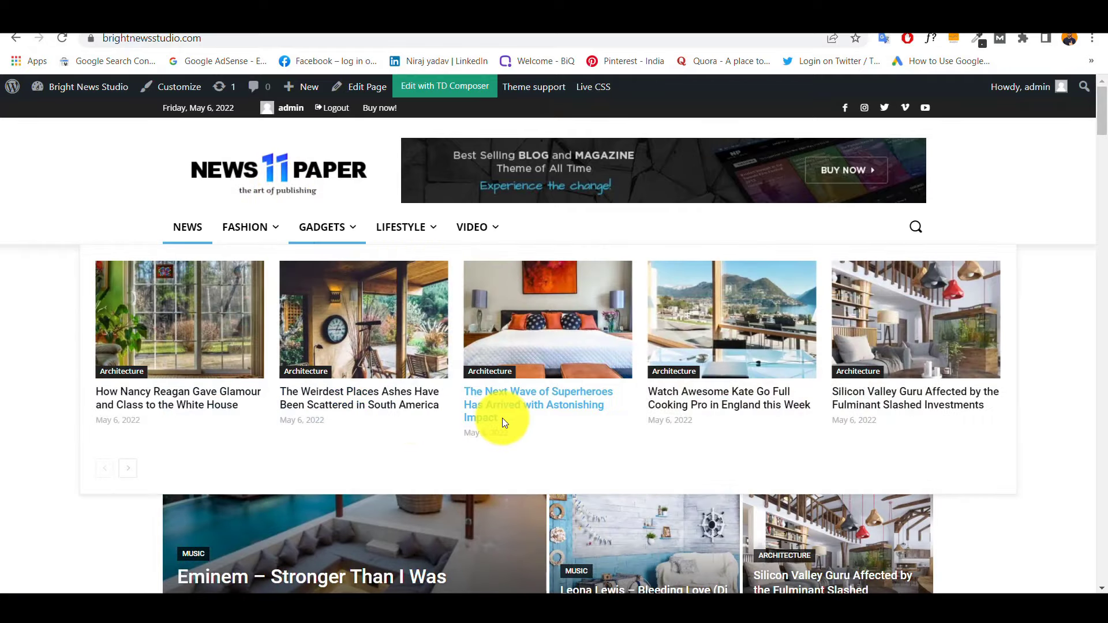
{"action": "scroll", "coordinate": [357, 445], "scroll_direction": "down", "scroll_amount": 10}
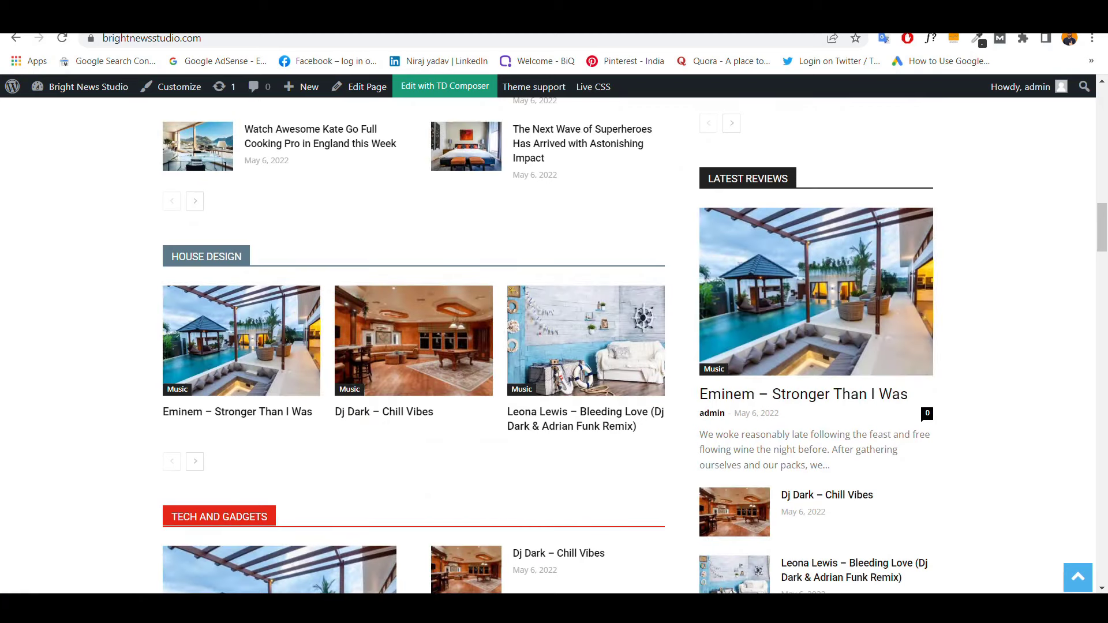
{"action": "left_click", "coordinate": [415, 23]}
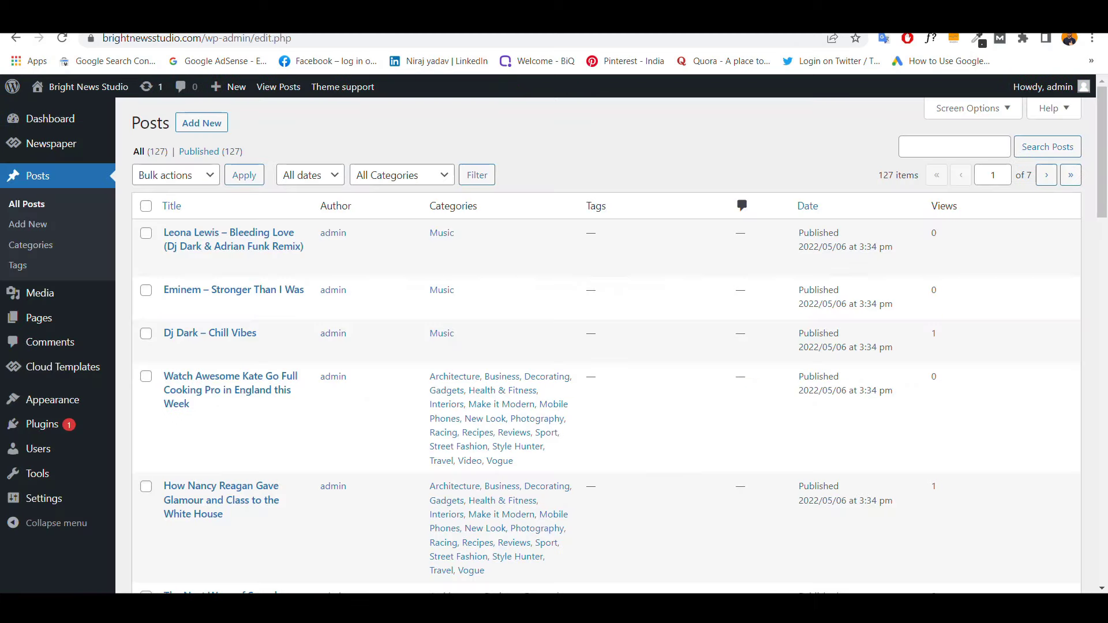
Step: Show the admin Dashboard with its 127-post summary and PHP 7.2.34 update notice
{"action": "left_click", "coordinate": [48, 125]}
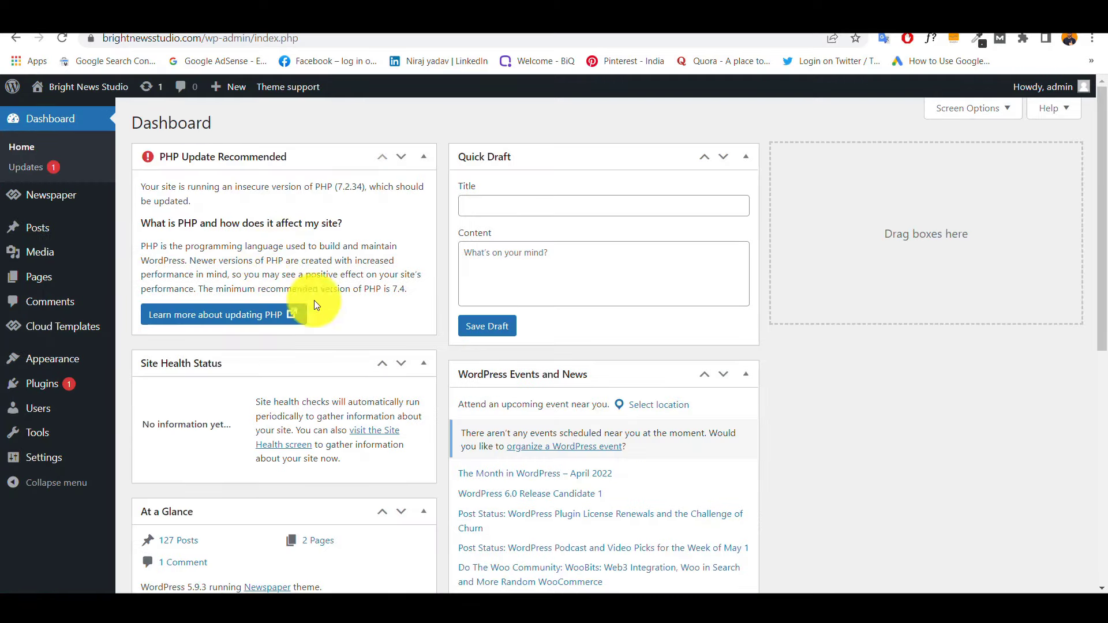
{"action": "scroll", "coordinate": [519, 289], "scroll_direction": "down", "scroll_amount": 8}
{"action": "scroll", "coordinate": [514, 300], "scroll_direction": "up", "scroll_amount": 8}
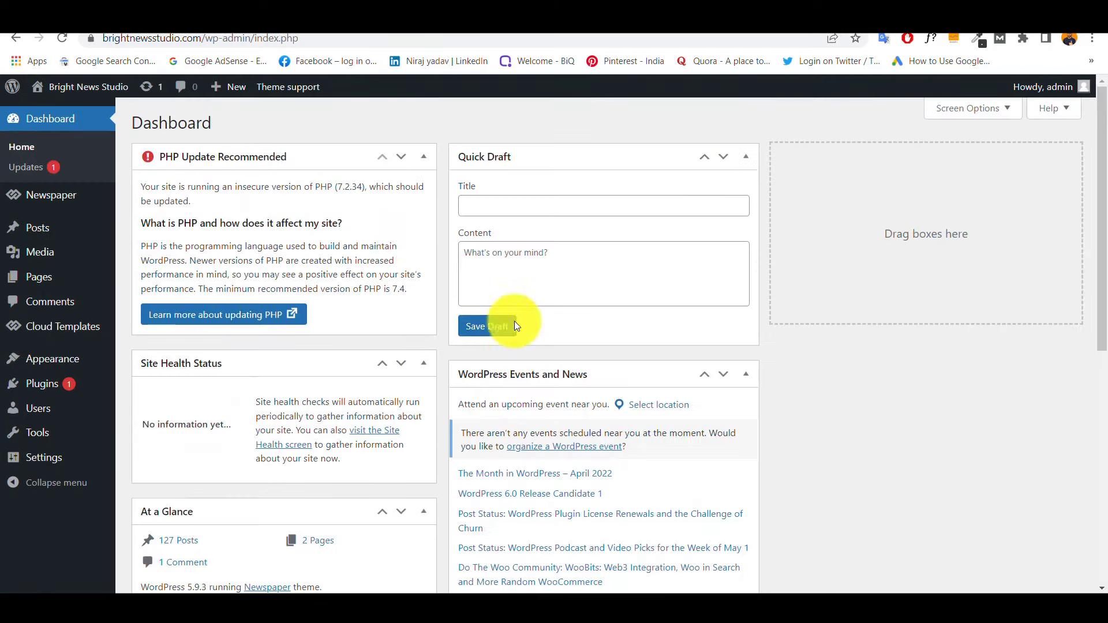